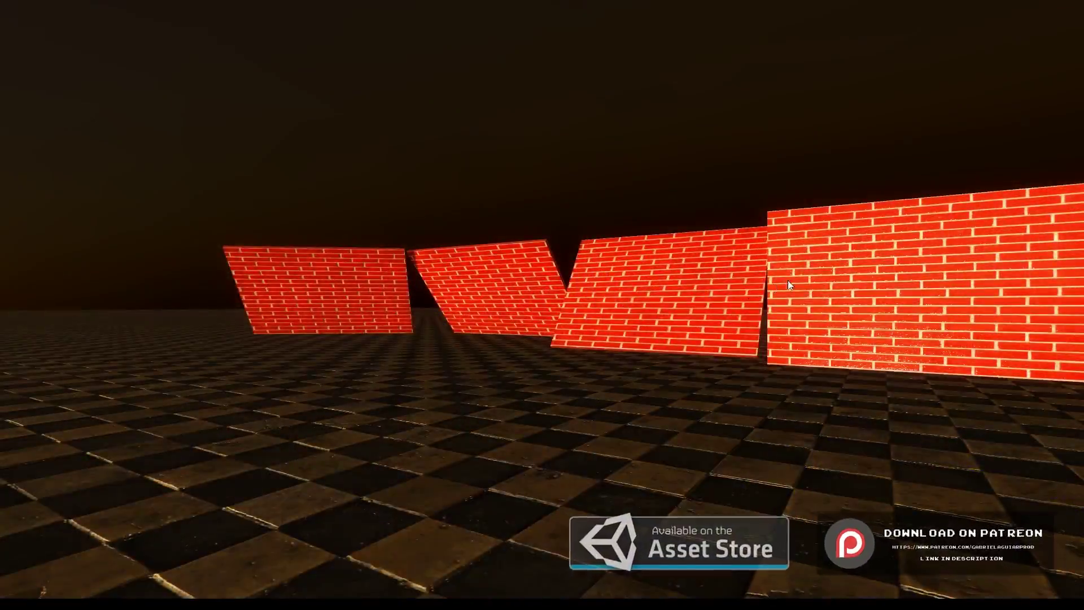
Sweep the demo fire, cyan energy and lightning beams across the brick walls.
{"action": "mouse_move", "coordinate": [788, 280]}
{"action": "left_mouse_down"}
{"action": "mouse_move", "coordinate": [880, 283]}
{"action": "mouse_move", "coordinate": [923, 318]}
{"action": "mouse_move", "coordinate": [952, 437]}
{"action": "mouse_move", "coordinate": [946, 476]}
{"action": "left_mouse_up"}
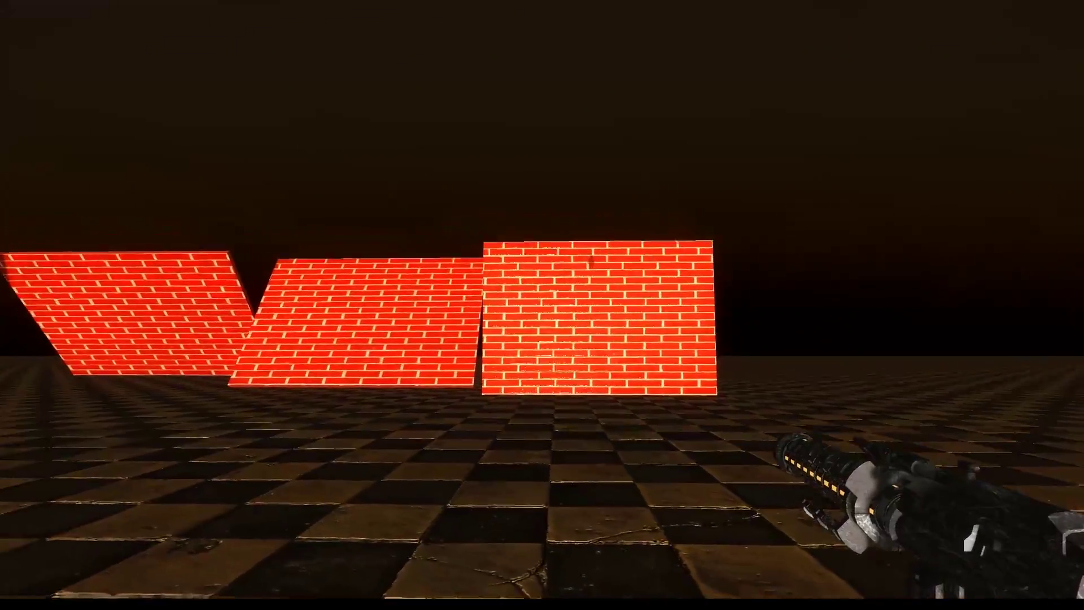
{"action": "mouse_move", "coordinate": [523, 294]}
{"action": "left_mouse_down"}
{"action": "mouse_move", "coordinate": [520, 274]}
{"action": "mouse_move", "coordinate": [501, 290]}
{"action": "left_mouse_up"}
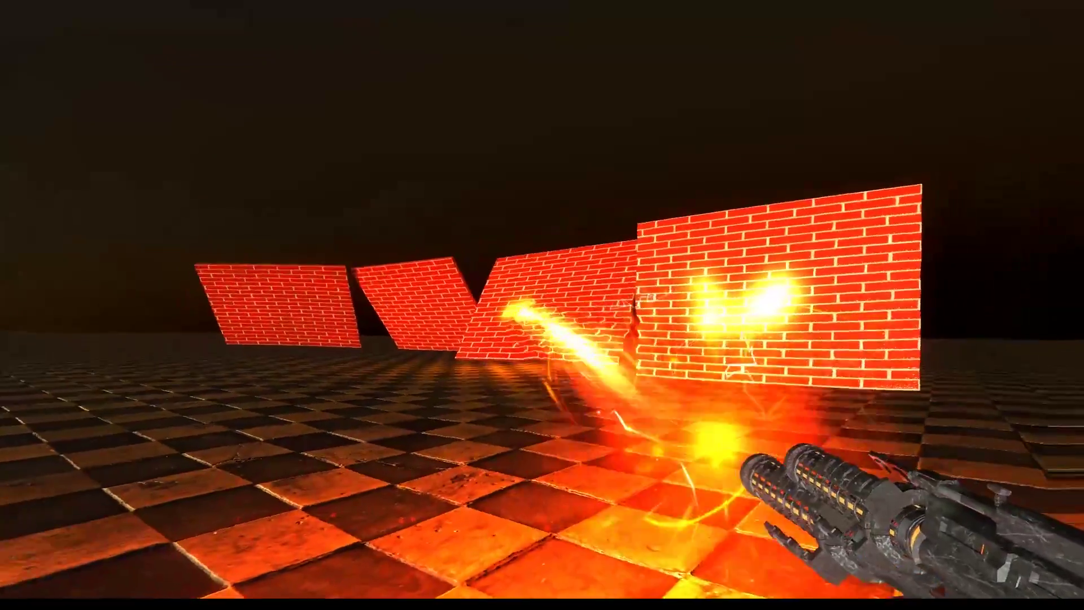
{"action": "mouse_move", "coordinate": [501, 290]}
{"action": "left_mouse_down"}
{"action": "mouse_move", "coordinate": [533, 302]}
{"action": "mouse_move", "coordinate": [520, 310]}
{"action": "left_mouse_up"}
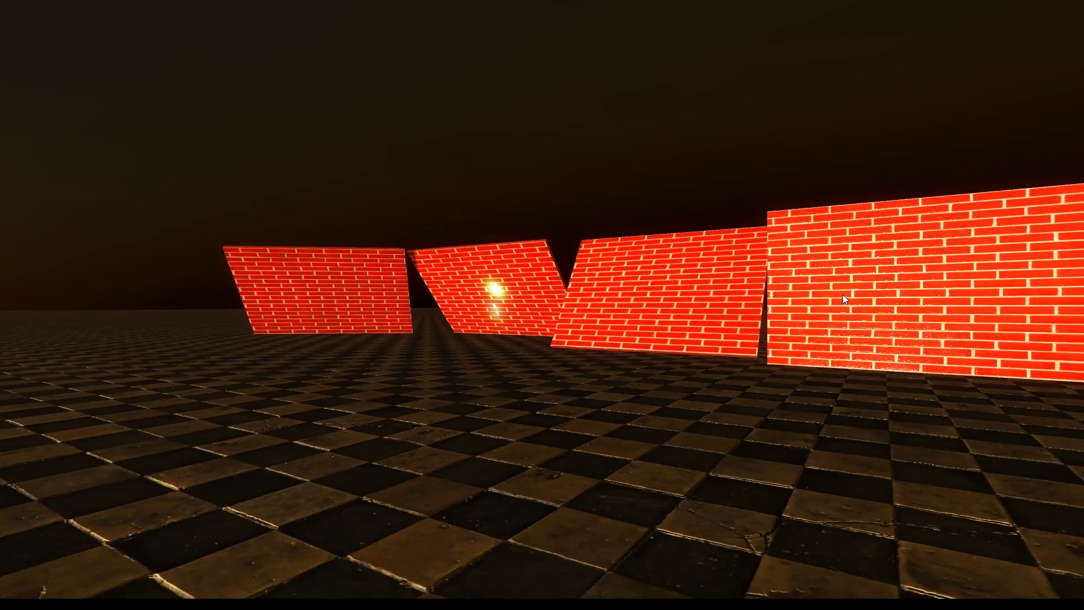
{"action": "mouse_move", "coordinate": [842, 280]}
{"action": "left_mouse_down"}
{"action": "mouse_move", "coordinate": [829, 256]}
{"action": "mouse_move", "coordinate": [893, 296]}
{"action": "mouse_move", "coordinate": [862, 367]}
{"action": "mouse_move", "coordinate": [749, 388]}
{"action": "mouse_move", "coordinate": [705, 327]}
{"action": "left_mouse_up"}
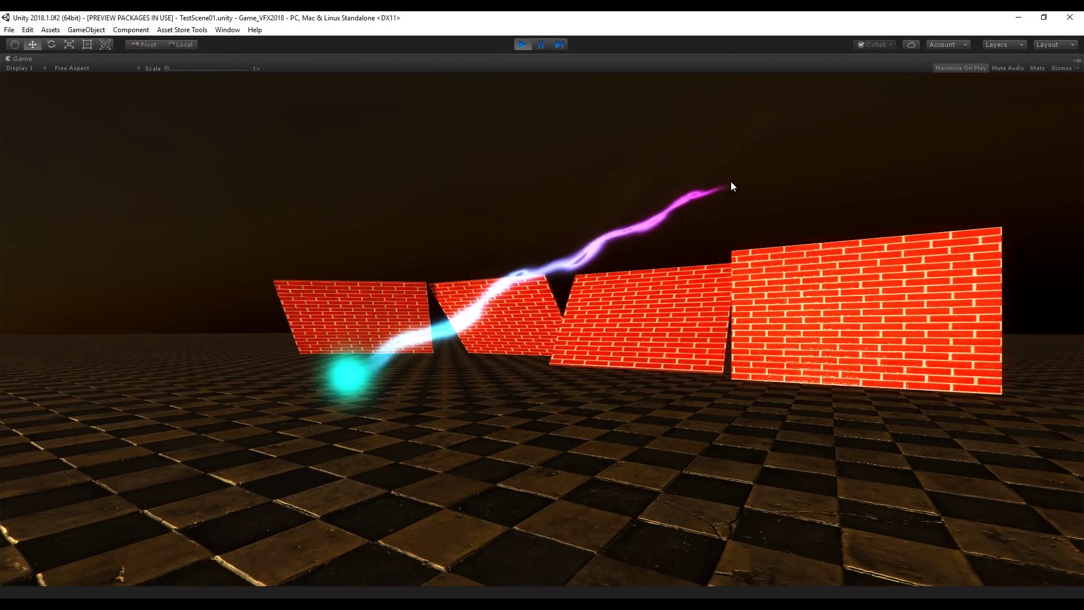
{"action": "mouse_move", "coordinate": [731, 185]}
{"action": "left_mouse_down"}
{"action": "mouse_move", "coordinate": [603, 120]}
{"action": "mouse_move", "coordinate": [714, 145]}
{"action": "mouse_move", "coordinate": [779, 221]}
{"action": "mouse_move", "coordinate": [777, 316]}
{"action": "mouse_move", "coordinate": [751, 402]}
{"action": "mouse_move", "coordinate": [699, 465]}
{"action": "mouse_move", "coordinate": [635, 493]}
{"action": "left_mouse_up"}
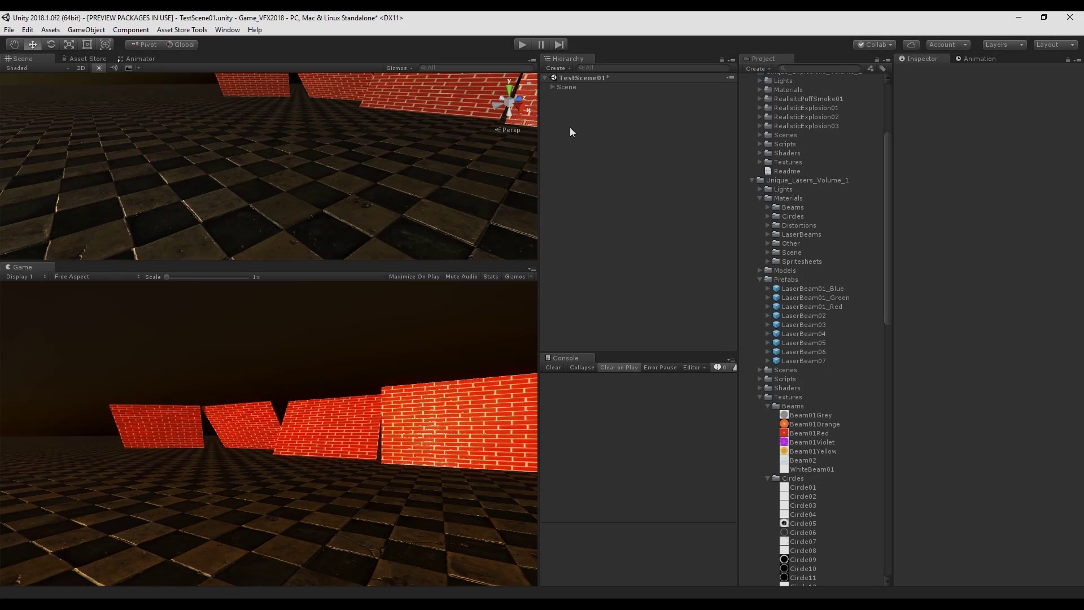
Create an empty GameObject in the Hierarchy named LaserTest01.
{"action": "right_click", "coordinate": [570, 127]}
{"action": "left_click", "coordinate": [609, 221]}
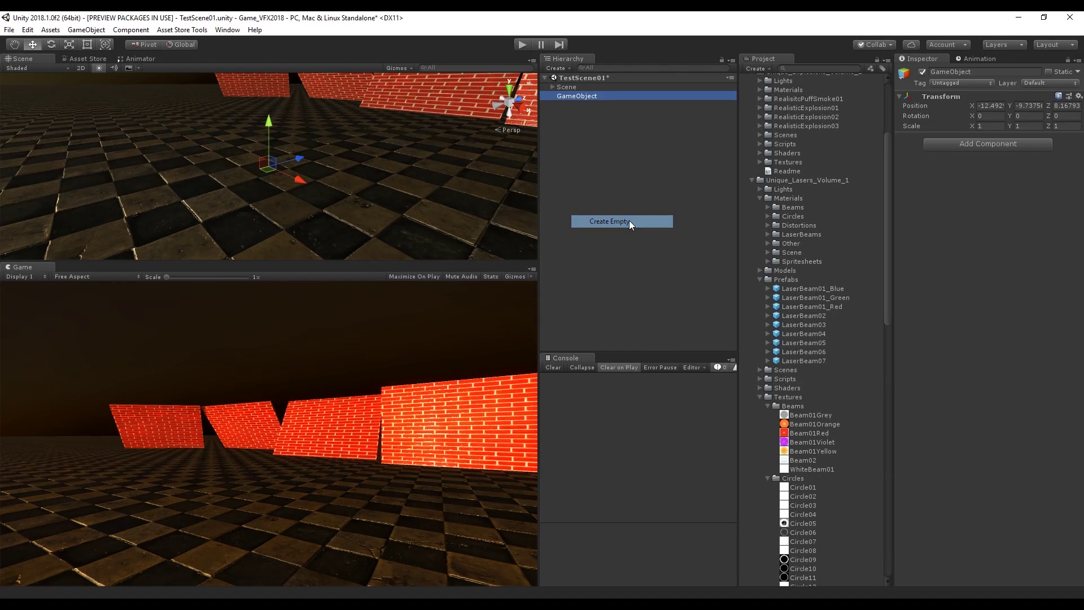
{"action": "left_click", "coordinate": [951, 71]}
{"action": "type", "text": "LaserTest01"}
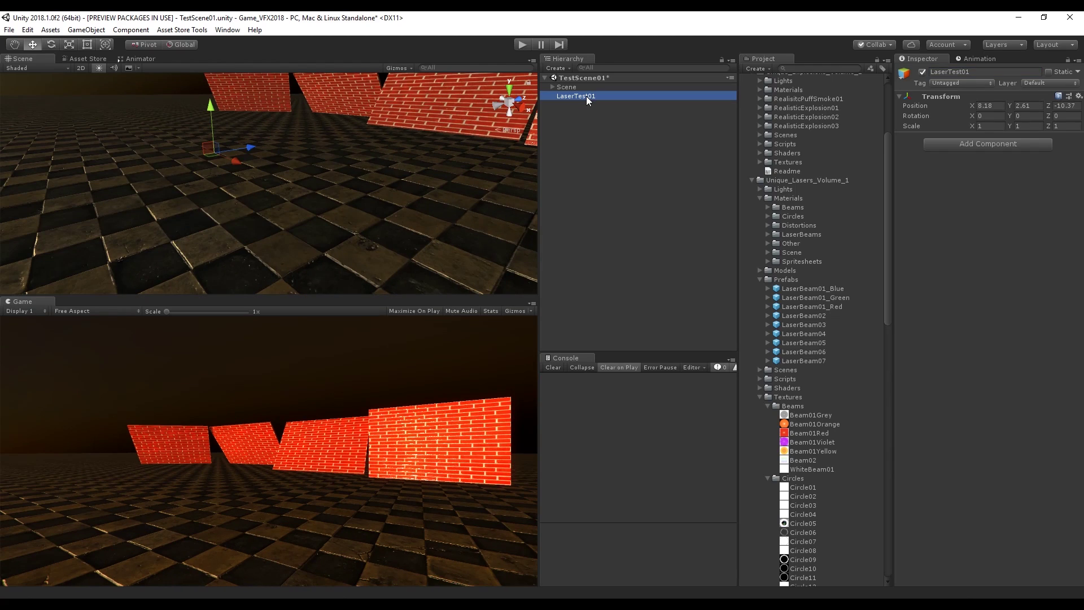
Add an Effects > Line child object under LaserTest01.
{"action": "right_click", "coordinate": [586, 96]}
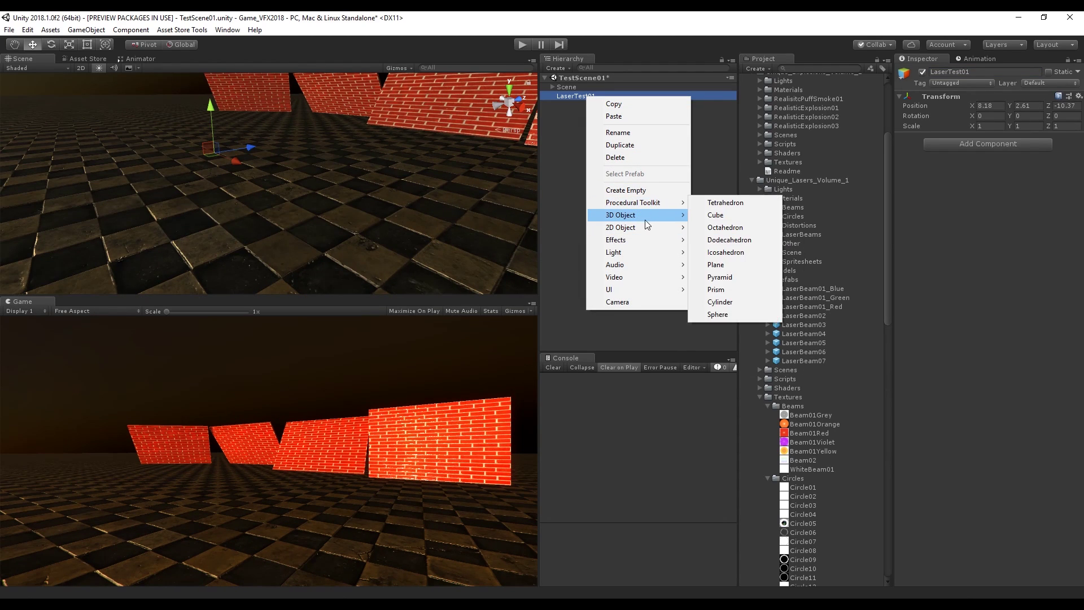
{"action": "mouse_move", "coordinate": [646, 239]}
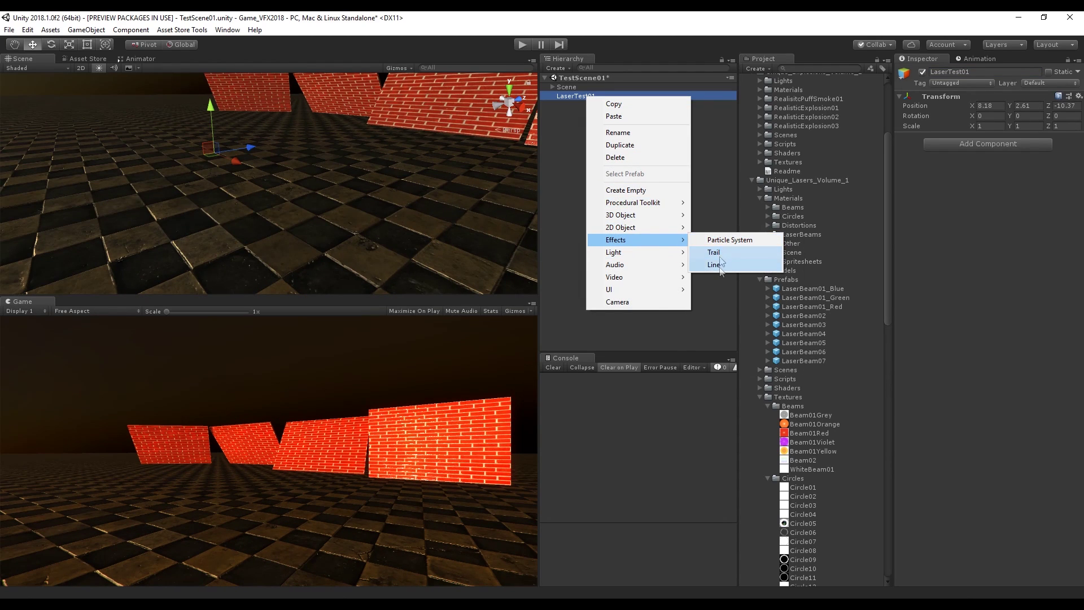
{"action": "left_click", "coordinate": [720, 261]}
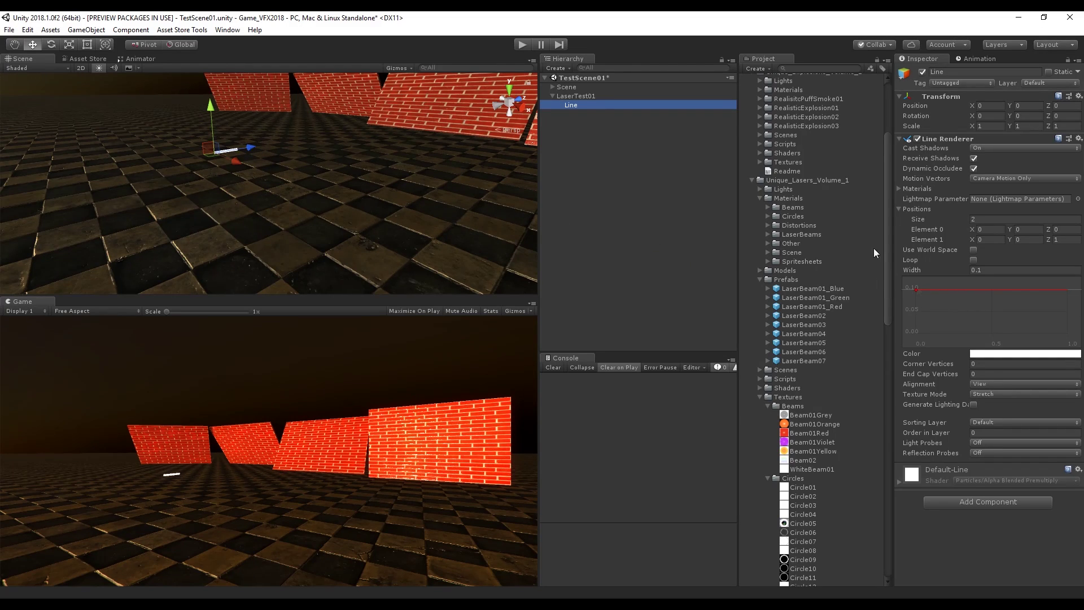
Set the Line Renderer's Cast Shadows to Off and untick Receive Shadows.
{"action": "left_click", "coordinate": [980, 147]}
{"action": "left_click", "coordinate": [985, 158]}
{"action": "left_click", "coordinate": [973, 158]}
Expand and collapse the Line Renderer's Materials list.
{"action": "left_click", "coordinate": [915, 189]}
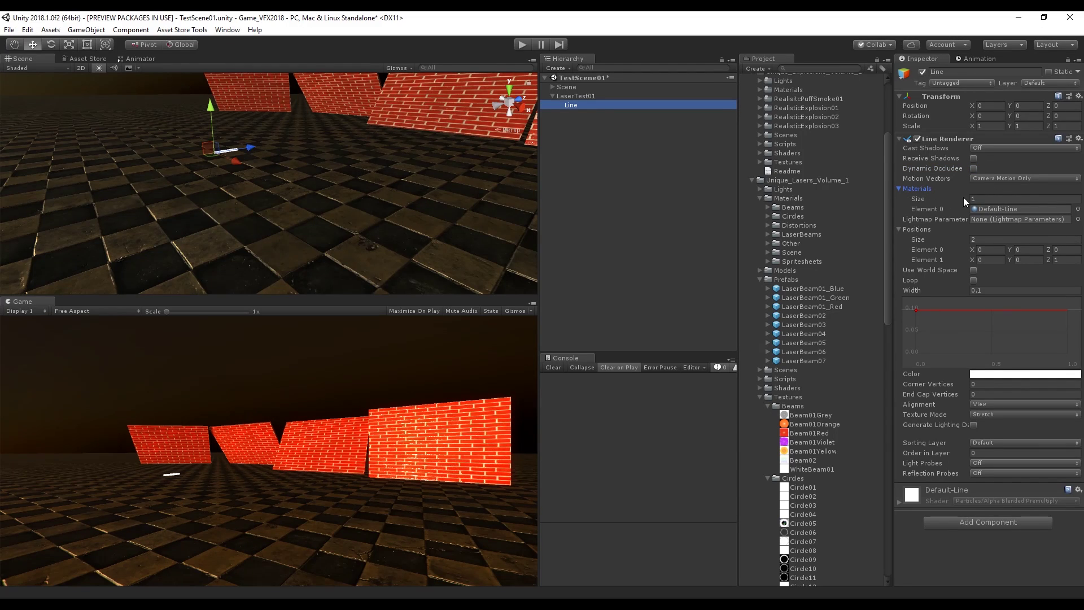
{"action": "left_click", "coordinate": [916, 189]}
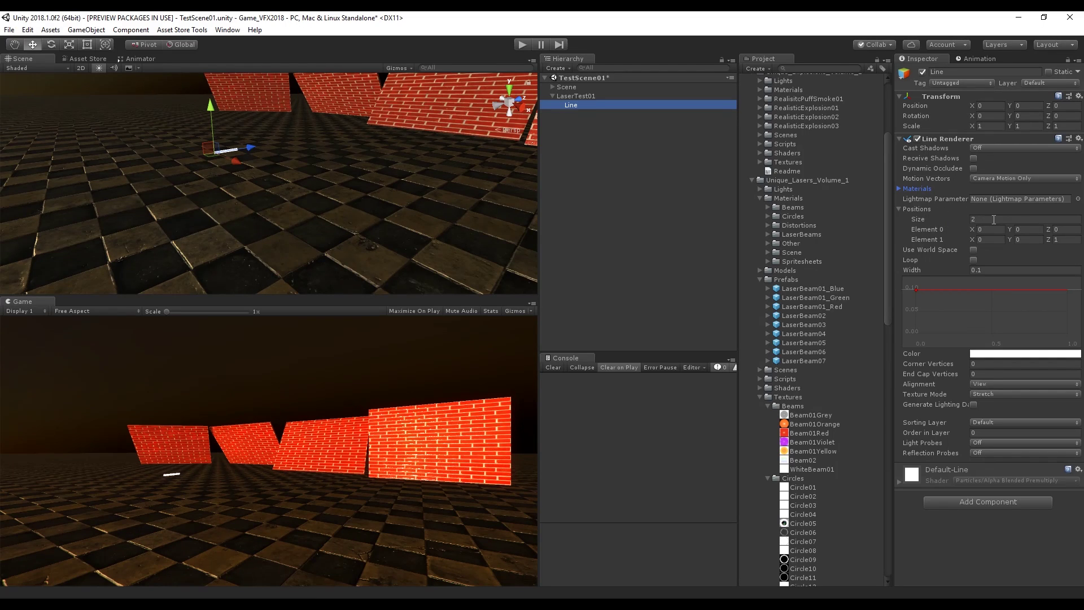
{"action": "left_click", "coordinate": [1065, 239]}
Set the line's end point Z to 20 and enable Use World Space.
{"action": "left_click_drag", "start_coordinate": [1050, 245], "coordinate": [153, 218]}
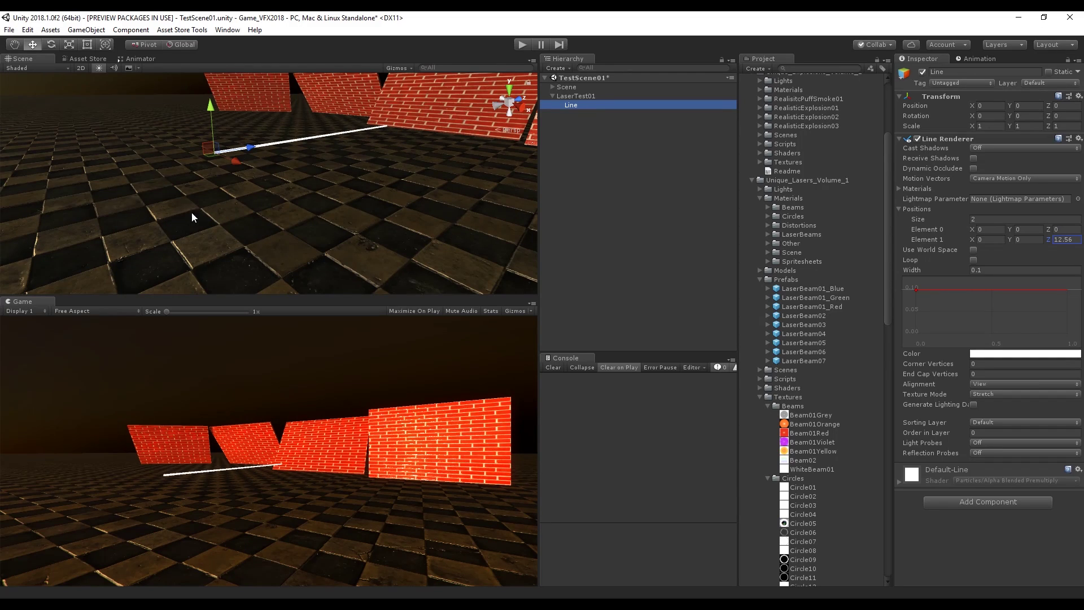
{"action": "type", "text": "20"}
{"action": "left_click", "coordinate": [974, 250]}
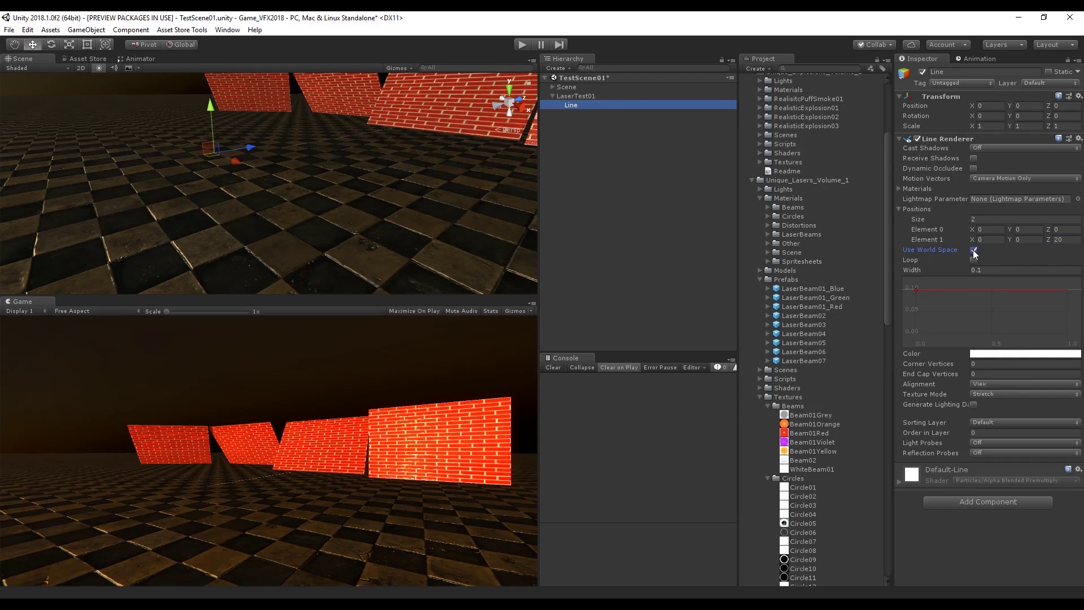
Copy LaserTest01's X and Y position (8.18, 2.61) into the line's point fields.
{"action": "left_click", "coordinate": [585, 98]}
{"action": "left_click", "coordinate": [571, 105]}
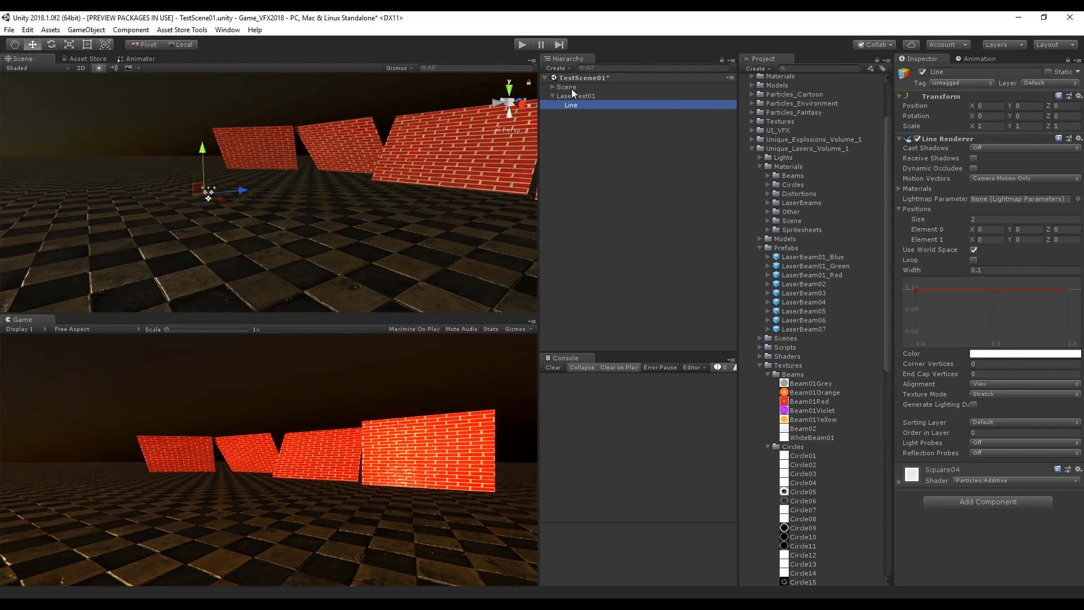
{"action": "left_click", "coordinate": [576, 96]}
{"action": "left_click", "coordinate": [983, 105]}
{"action": "left_click", "coordinate": [618, 106]}
{"action": "left_click", "coordinate": [987, 229]}
{"action": "left_click", "coordinate": [599, 96]}
{"action": "left_click", "coordinate": [1026, 107]}
{"action": "left_click", "coordinate": [574, 105]}
{"action": "left_click", "coordinate": [1031, 232]}
{"action": "left_click", "coordinate": [1030, 239]}
Copy LaserTest01's Z of -10.37 into the line's point Z fields.
{"action": "left_click", "coordinate": [573, 98]}
{"action": "left_click", "coordinate": [1065, 106]}
{"action": "key", "text": "ctrl+c"}
{"action": "left_click", "coordinate": [573, 104]}
{"action": "left_click", "coordinate": [1068, 231]}
{"action": "key", "text": "ctrl+v"}
{"action": "left_click", "coordinate": [1067, 240]}
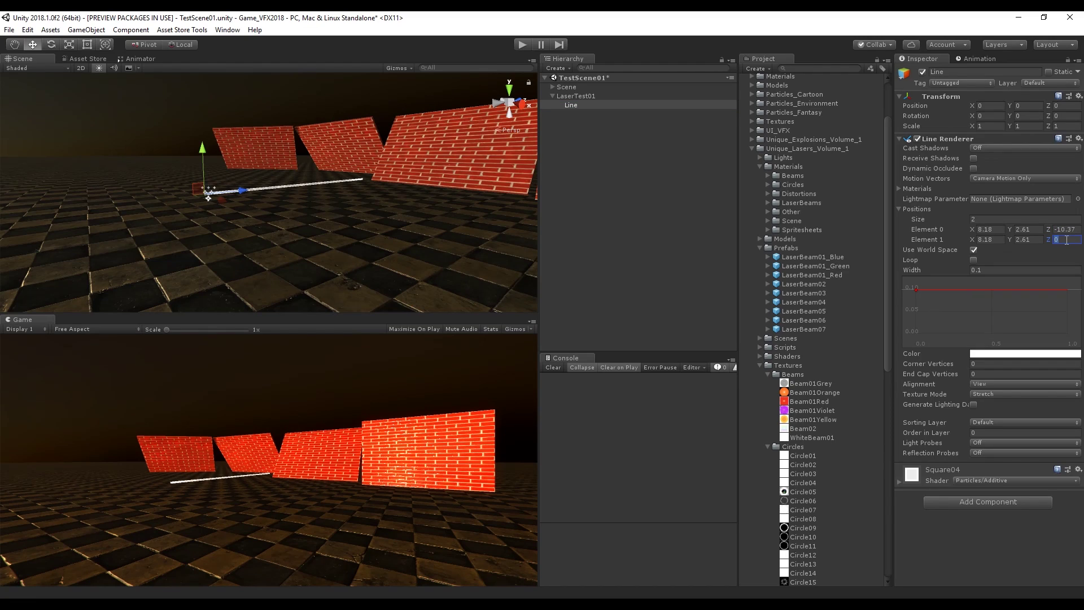
Scrub the line's width to 0.8 and pull its end point Z back to about 15.
{"action": "left_click_drag", "start_coordinate": [1054, 244], "coordinate": [11, 231]}
{"action": "left_click_drag", "start_coordinate": [1049, 239], "coordinate": [987, 246]}
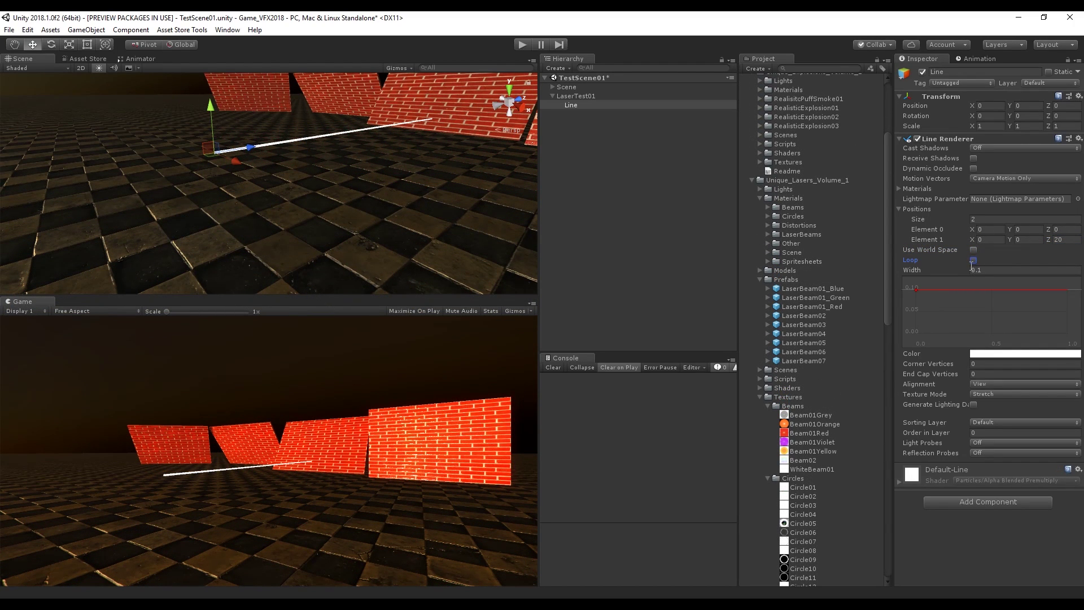
{"action": "left_click_drag", "start_coordinate": [968, 266], "coordinate": [977, 264]}
{"action": "left_click_drag", "start_coordinate": [1052, 240], "coordinate": [972, 267]}
Give the line 3 points with the far end at Z 20, then undo the raised end.
{"action": "left_click", "coordinate": [988, 220]}
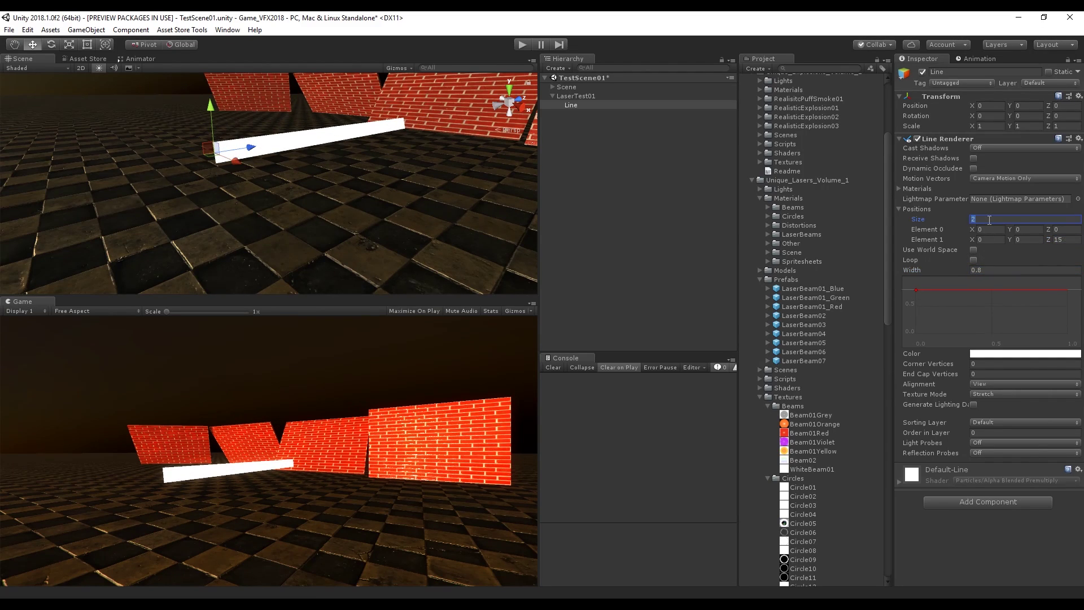
{"action": "type", "text": "3"}
{"action": "key", "text": "Return"}
{"action": "left_click", "coordinate": [1065, 242]}
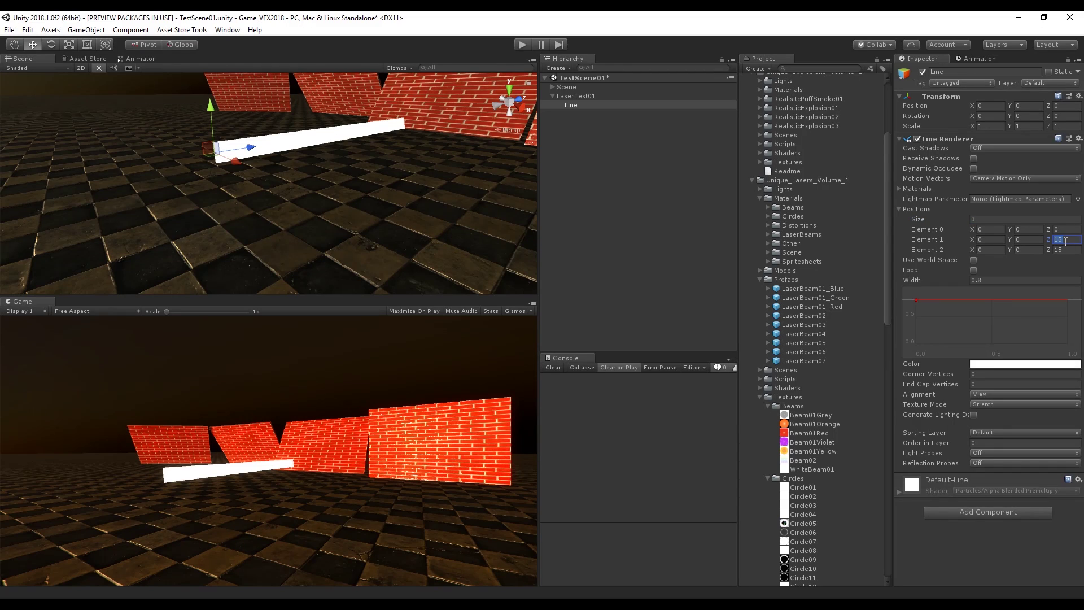
{"action": "left_click", "coordinate": [1066, 249]}
{"action": "type", "text": "20"}
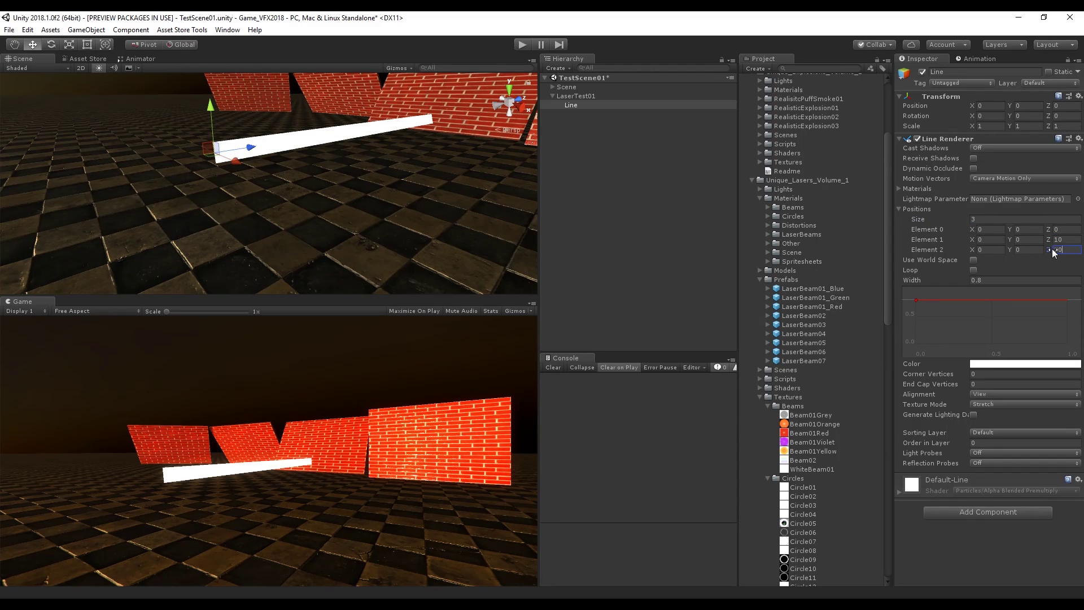
{"action": "left_click_drag", "start_coordinate": [1010, 250], "coordinate": [1041, 235]}
{"action": "key", "text": "ctrl+z"}
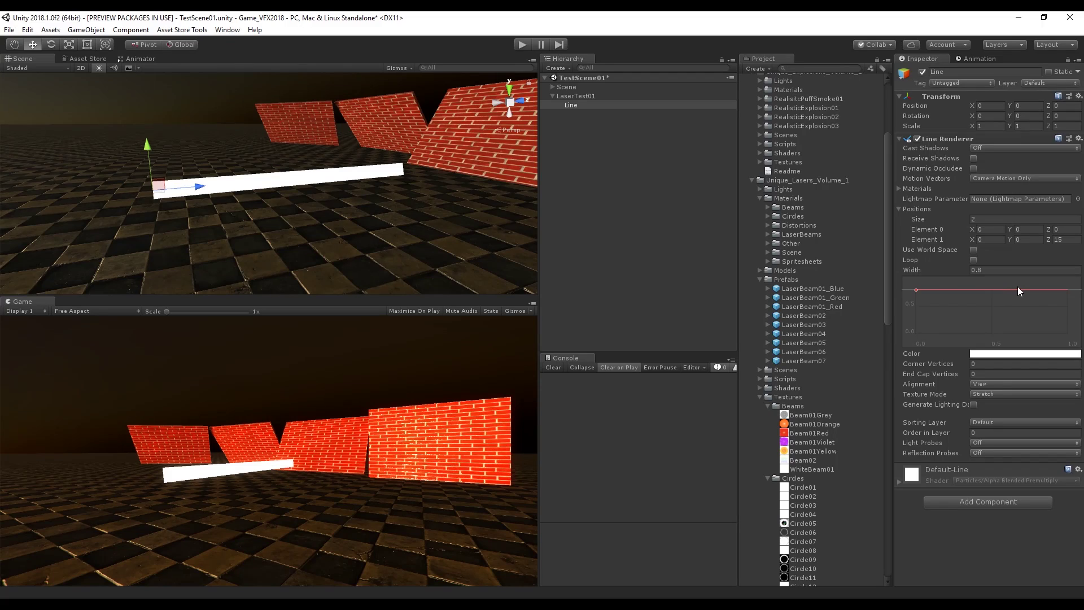
Add two keys to the Line Renderer's width curve.
{"action": "right_click", "coordinate": [1020, 291]}
{"action": "left_click", "coordinate": [1039, 295]}
{"action": "right_click", "coordinate": [1066, 290]}
{"action": "left_click", "coordinate": [1048, 300]}
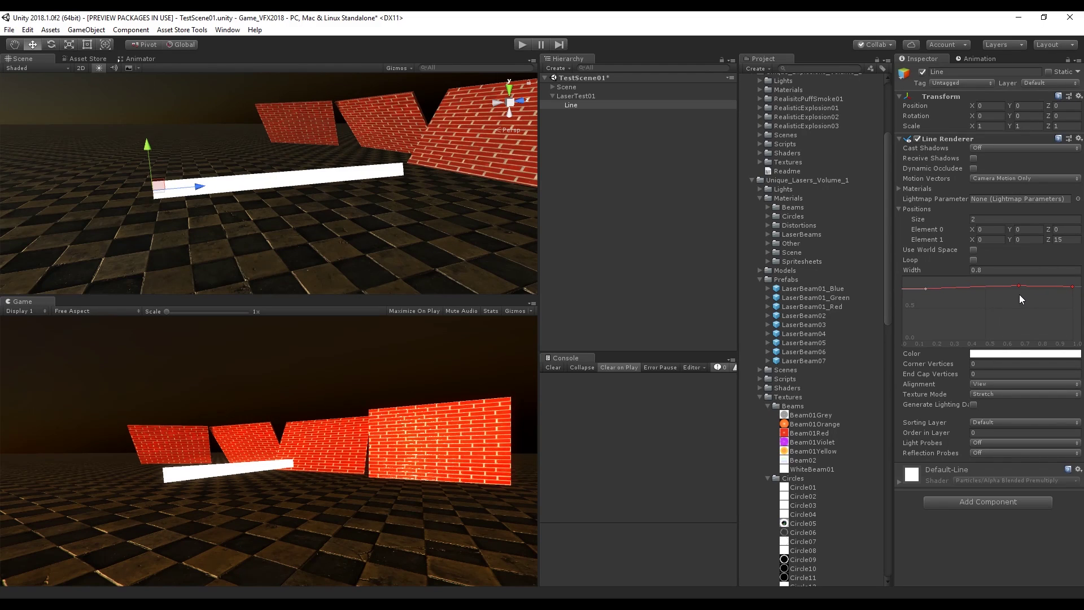
Drag the width curve's end key down to 0.5 to taper the line, and open its Color gradient.
{"action": "left_click_drag", "start_coordinate": [915, 290], "coordinate": [942, 289]}
{"action": "left_click_drag", "start_coordinate": [1069, 293], "coordinate": [1029, 289]}
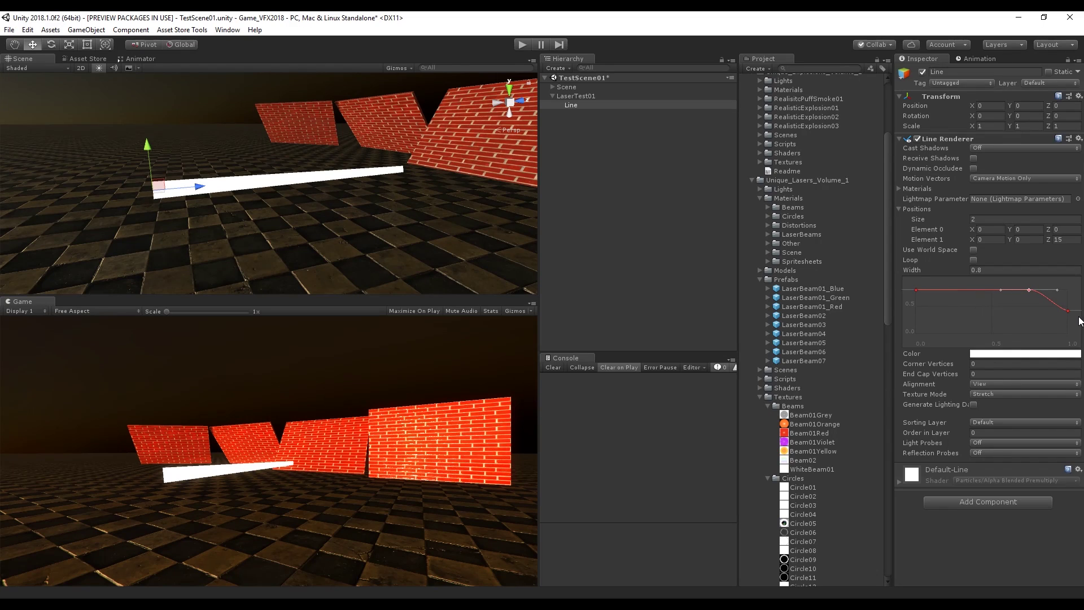
{"action": "left_click", "coordinate": [1068, 310]}
{"action": "left_click", "coordinate": [1026, 353]}
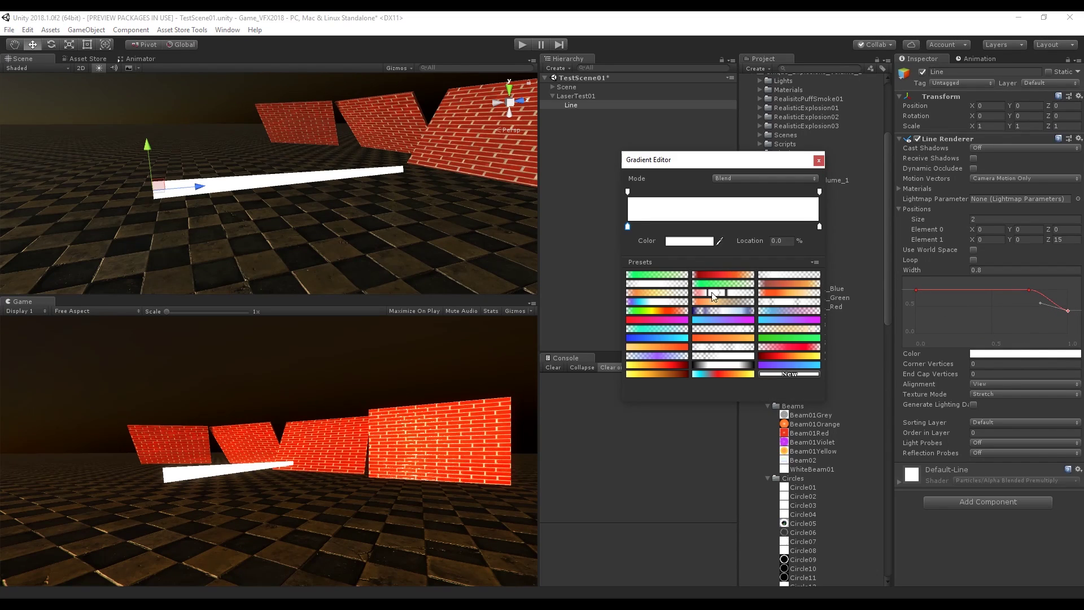
Apply the cyan-to-magenta gradient preset to the line and close the Gradient Editor.
{"action": "left_click", "coordinate": [711, 321]}
{"action": "left_click", "coordinate": [780, 320]}
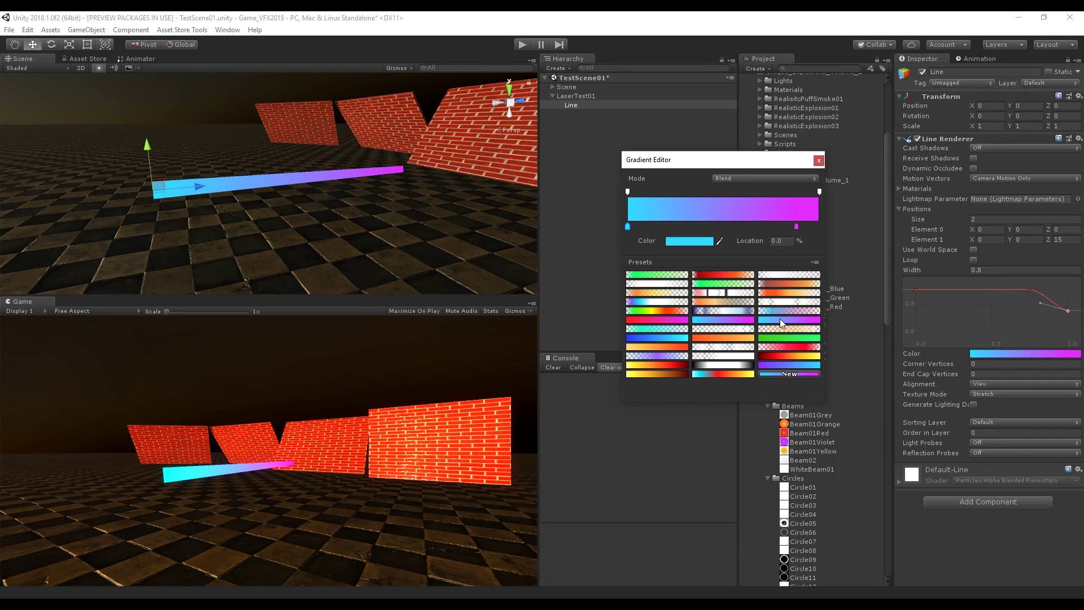
{"action": "left_click", "coordinate": [818, 160]}
{"action": "scroll", "coordinate": [352, 268], "scroll_direction": "up", "scroll_amount": 2}
{"action": "middle_click_drag", "start_coordinate": [352, 267], "coordinate": [213, 201]}
{"action": "left_click", "coordinate": [992, 374]}
{"action": "scroll", "coordinate": [245, 199], "scroll_direction": "up", "scroll_amount": 3}
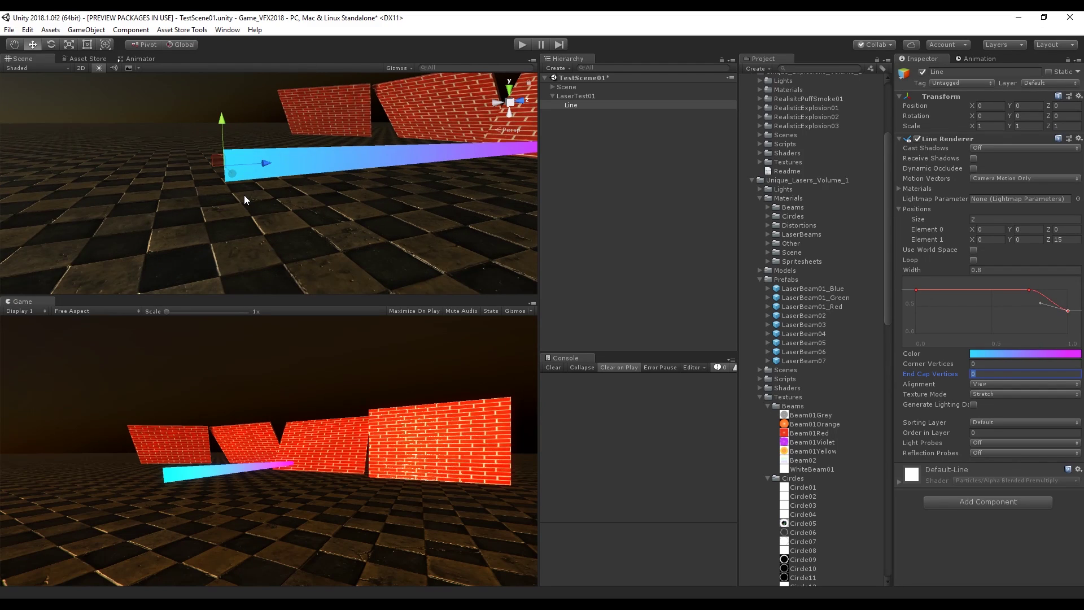
Set End Cap Vertices to 3 and switch the Scene view to Shaded Wireframe.
{"action": "type", "text": "3"}
{"action": "key", "text": "Tab"}
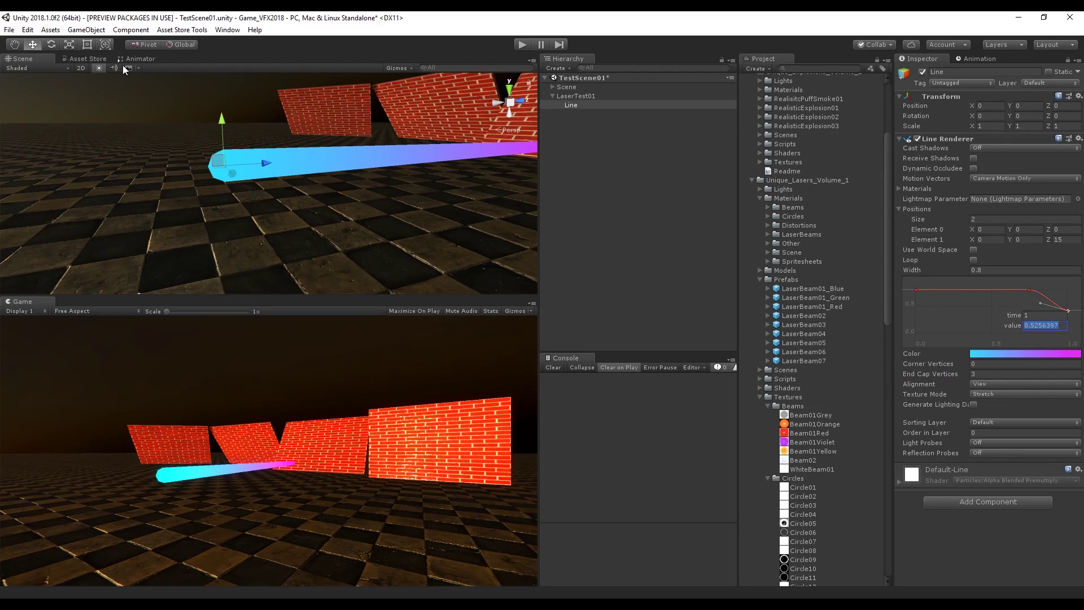
{"action": "left_click", "coordinate": [32, 68]}
{"action": "left_click", "coordinate": [45, 104]}
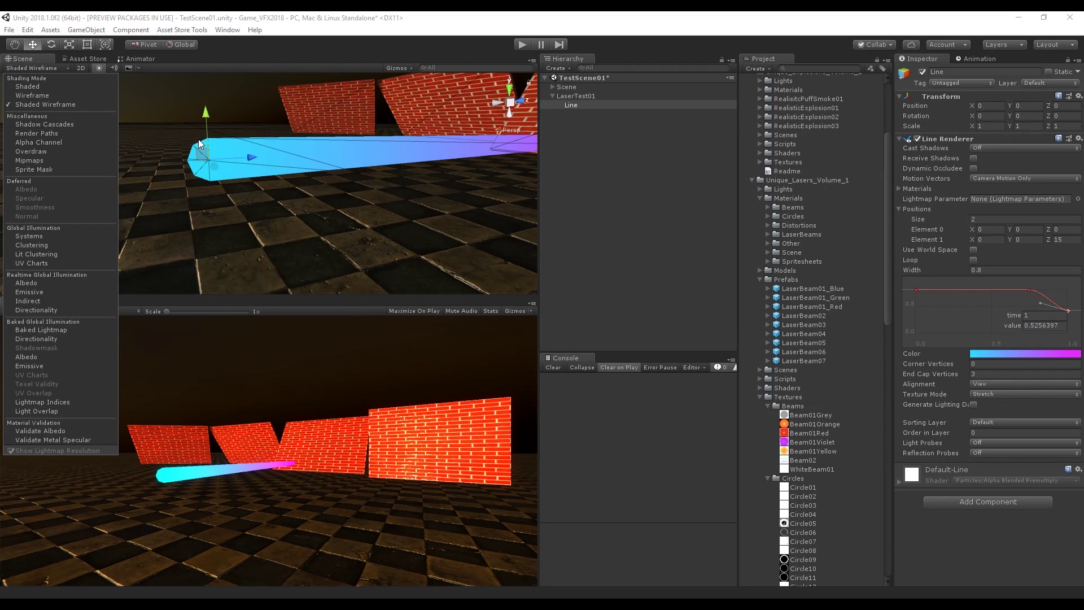
Raise End Cap Vertices to 10 for rounder line ends.
{"action": "left_click", "coordinate": [980, 372]}
{"action": "left_click_drag", "start_coordinate": [981, 372], "coordinate": [929, 370]}
{"action": "type", "text": "1084"}
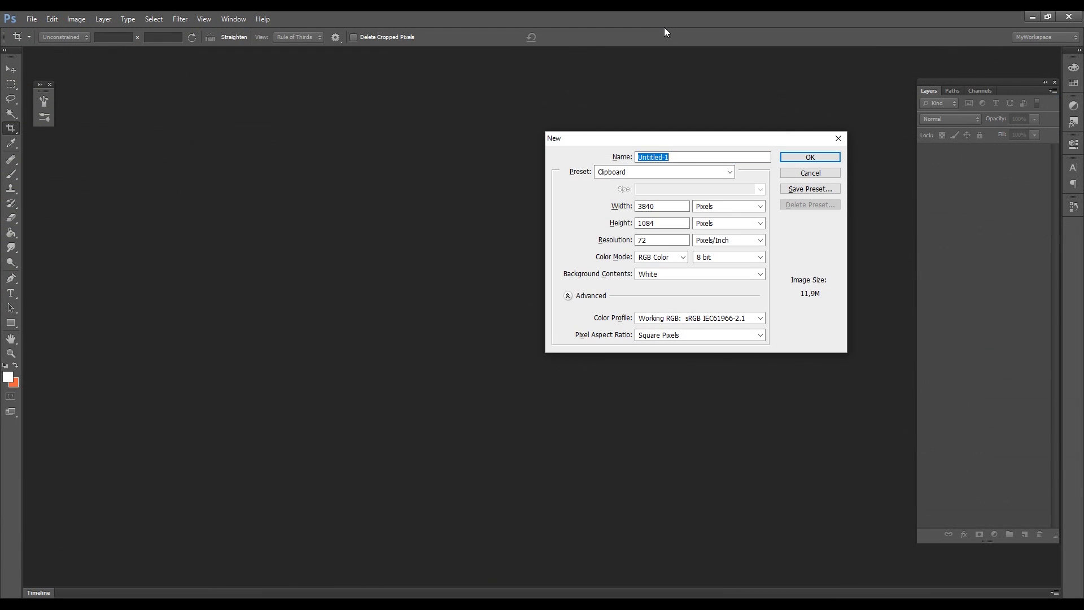
Name the new Photoshop document LaserTest01, size it 500 × 500 pixels, and create it.
{"action": "type", "text": "Laser"}
{"action": "key", "text": "Tab"}
{"action": "key", "text": "Tab"}
{"action": "type", "text": "500"}
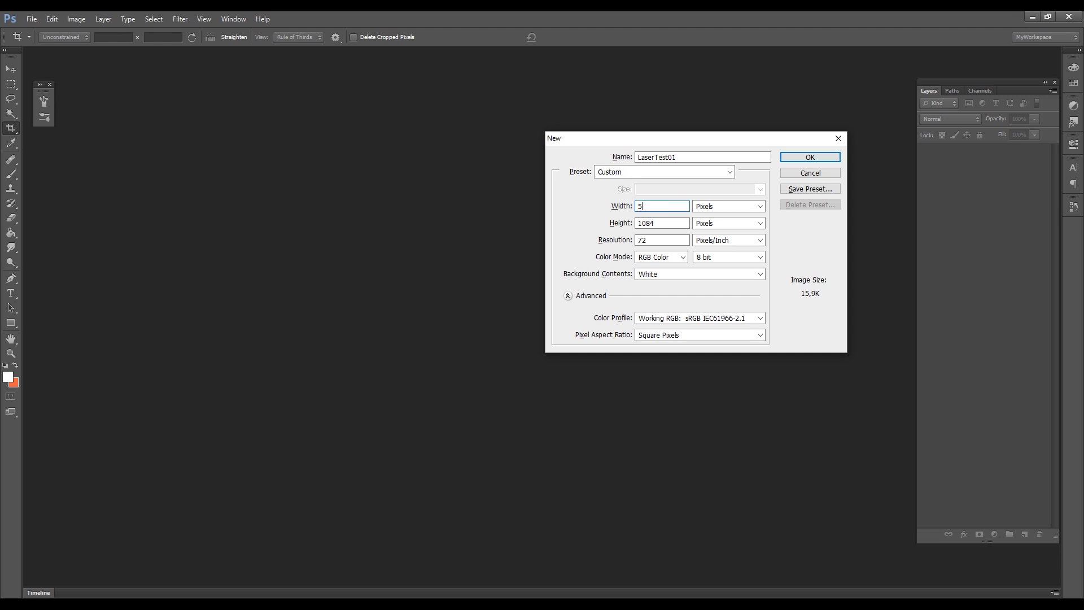
{"action": "key", "text": "Tab"}
{"action": "key", "text": "Tab"}
{"action": "type", "text": "500"}
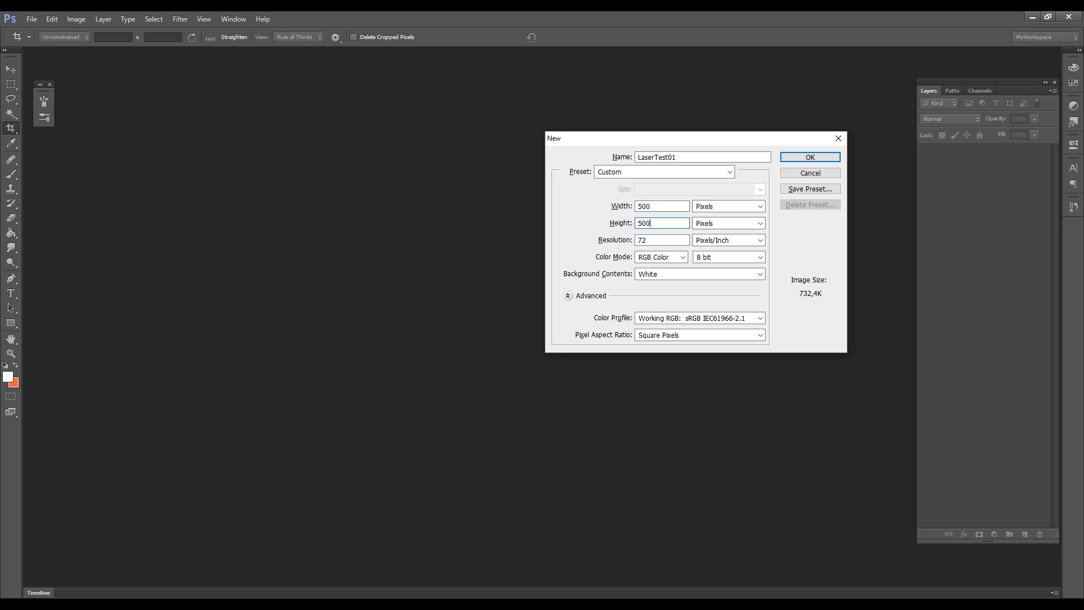
{"action": "key", "text": "Return"}
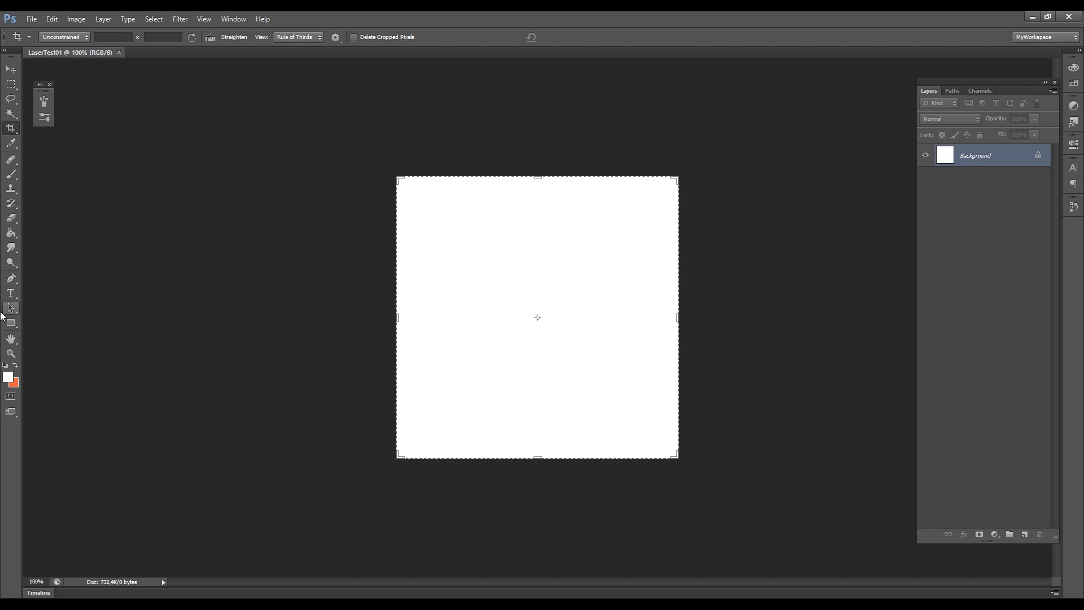
Fill the LaserTest01 canvas with black and add a new empty Layer 1 above it.
{"action": "left_click", "coordinate": [10, 233]}
{"action": "key", "text": "n"}
{"action": "left_click_drag", "start_coordinate": [665, 364], "coordinate": [585, 441]}
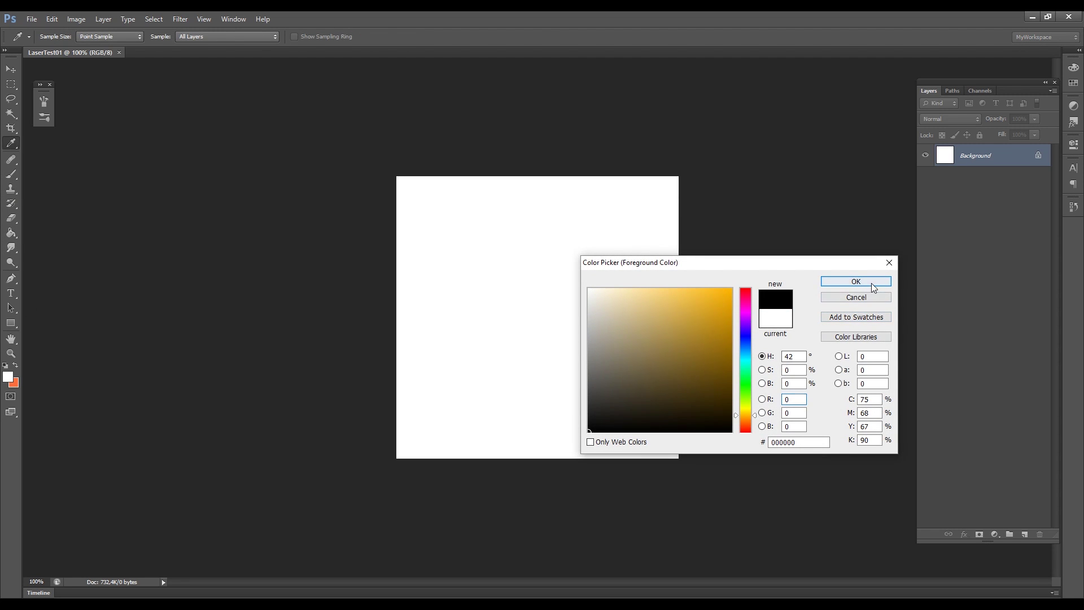
{"action": "left_click", "coordinate": [856, 281]}
{"action": "left_click", "coordinate": [624, 269]}
{"action": "key", "text": "ctrl+shift+n"}
{"action": "key", "text": "Return"}
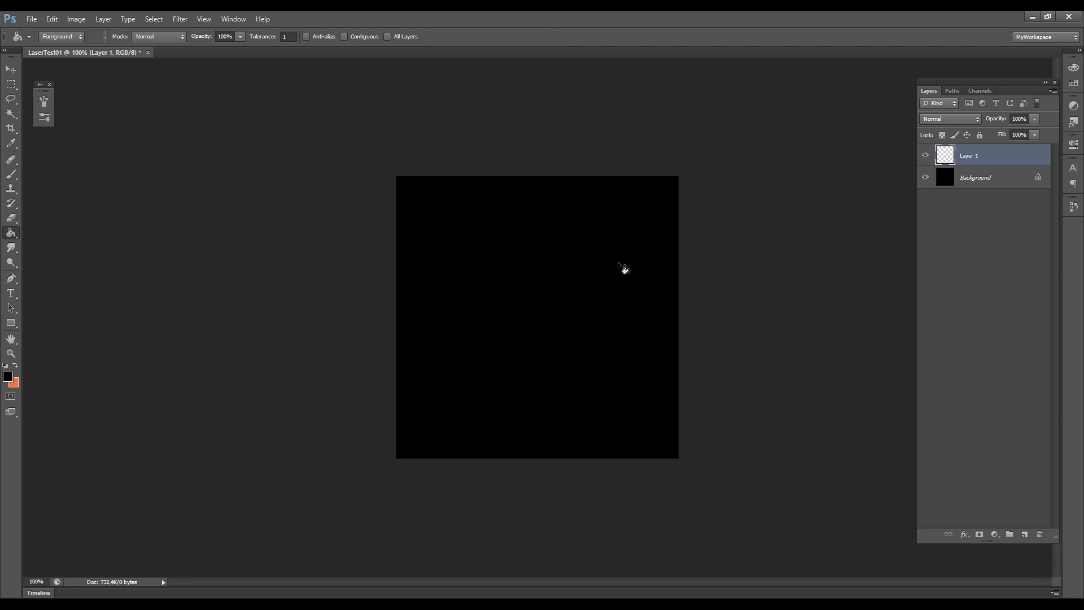
Paint a soft white wave across Layer 1, brightening it from edge to edge.
{"action": "left_click", "coordinate": [44, 102]}
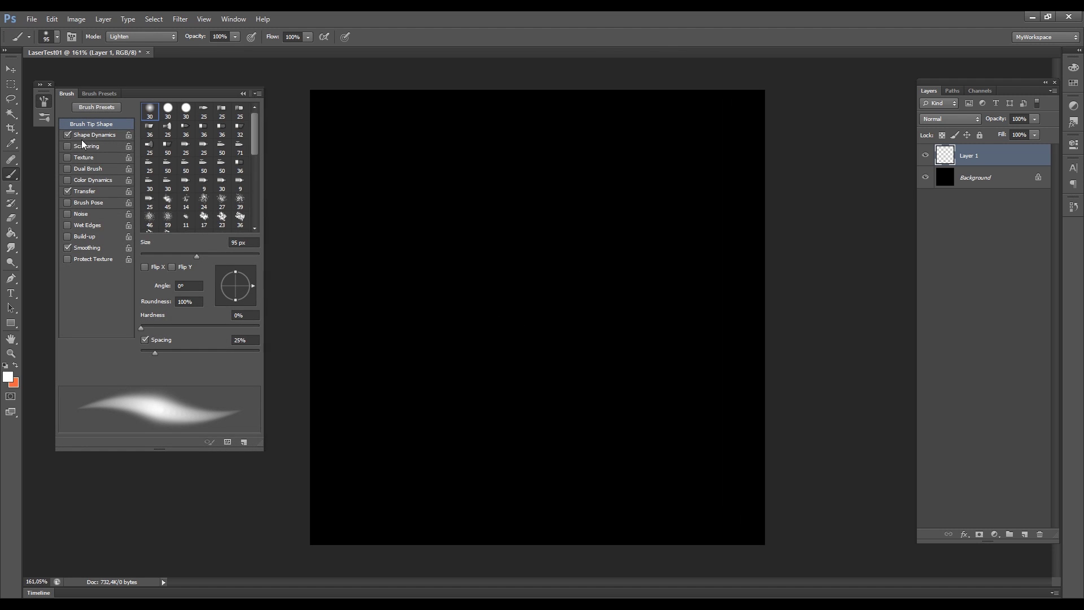
{"action": "left_click", "coordinate": [243, 94]}
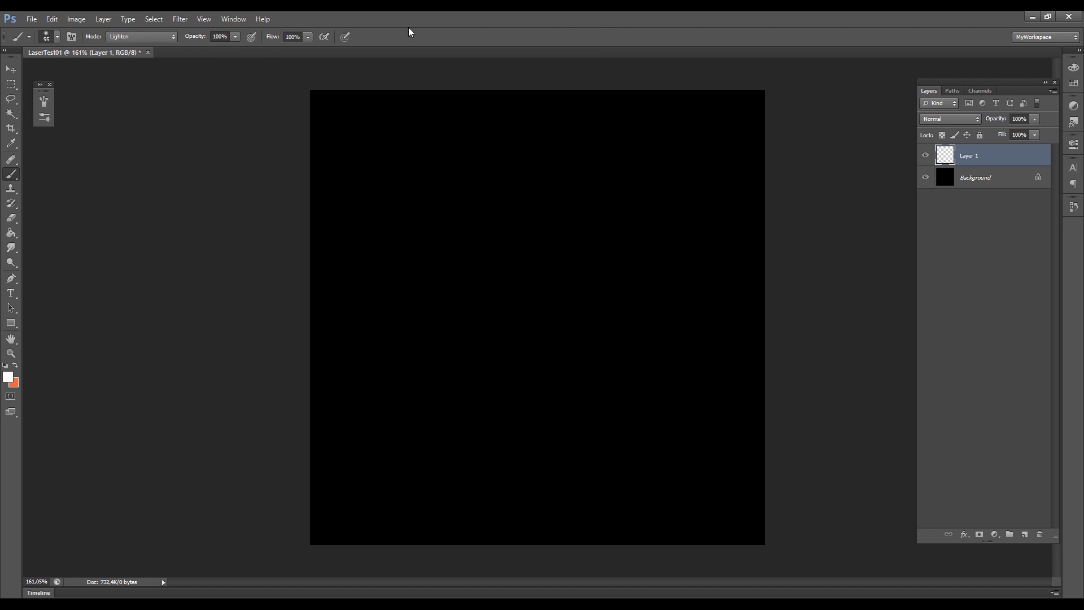
{"action": "mouse_move", "coordinate": [342, 321]}
{"action": "left_mouse_down"}
{"action": "mouse_move", "coordinate": [382, 290]}
{"action": "mouse_move", "coordinate": [604, 261]}
{"action": "mouse_move", "coordinate": [737, 314]}
{"action": "left_mouse_up"}
{"action": "key", "text": "space"}
{"action": "mouse_move", "coordinate": [317, 285]}
{"action": "left_mouse_down"}
{"action": "mouse_move", "coordinate": [469, 256]}
{"action": "mouse_move", "coordinate": [742, 307]}
{"action": "left_mouse_up"}
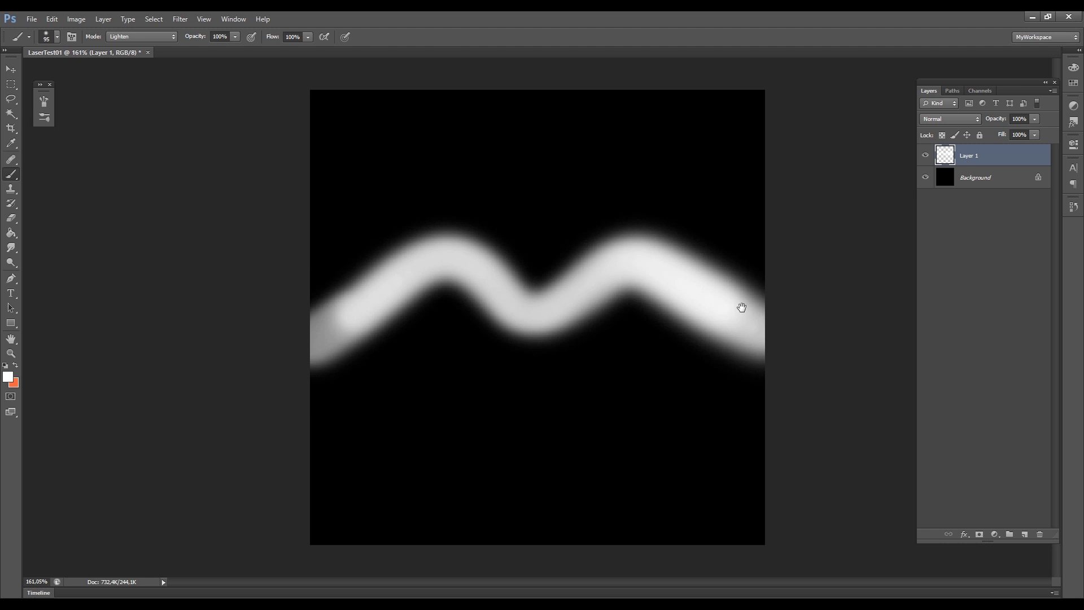
{"action": "mouse_move", "coordinate": [347, 313]}
{"action": "left_mouse_down"}
{"action": "mouse_move", "coordinate": [294, 338]}
{"action": "mouse_move", "coordinate": [150, 314]}
{"action": "left_mouse_up"}
{"action": "left_click", "coordinate": [310, 322], "text": "ctrl"}
Show the rulers and place two horizontal guides above and below the wave.
{"action": "key", "text": "ctrl+r"}
{"action": "left_click_drag", "start_coordinate": [362, 62], "coordinate": [353, 288]}
{"action": "left_click_drag", "start_coordinate": [375, 61], "coordinate": [380, 383]}
Resize the brush and thicken the bright core of the white wave.
{"action": "key", "text": "e"}
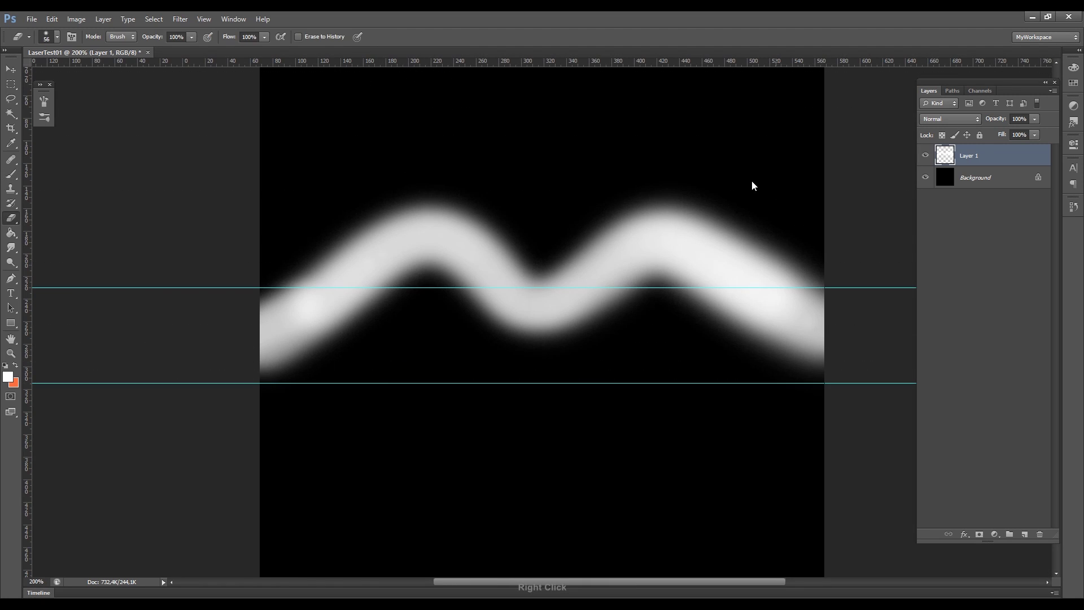
{"action": "key", "text": "b"}
{"action": "right_click_drag", "start_coordinate": [325, 311], "coordinate": [322, 315], "text": "alt"}
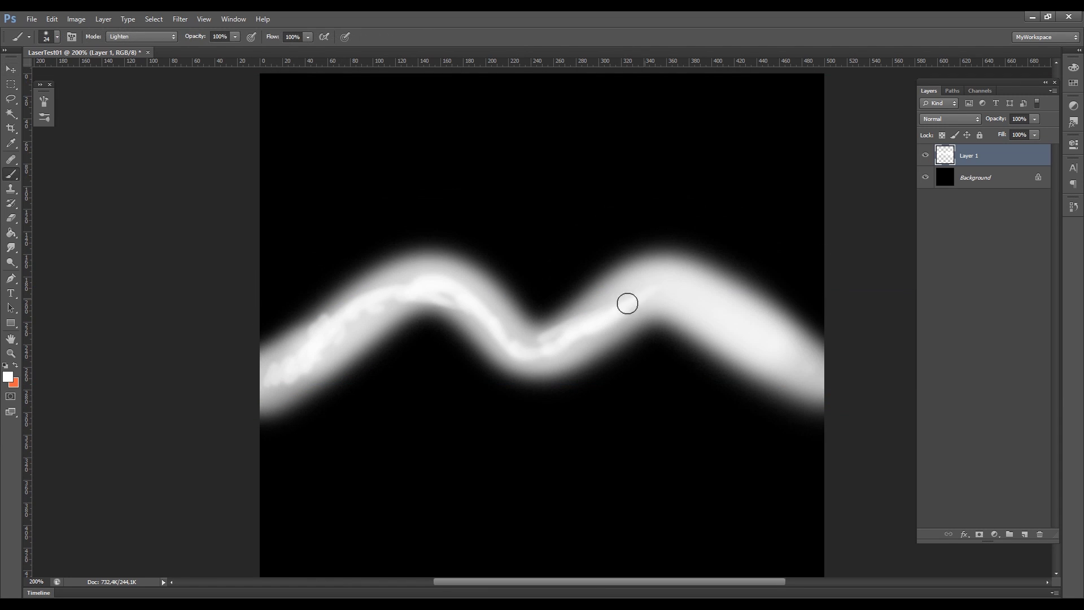
{"action": "mouse_move", "coordinate": [627, 304]}
{"action": "left_mouse_down"}
{"action": "mouse_move", "coordinate": [322, 351]}
{"action": "mouse_move", "coordinate": [343, 322]}
{"action": "left_mouse_up"}
{"action": "right_click_drag", "start_coordinate": [344, 322], "coordinate": [359, 322], "text": "alt"}
{"action": "left_click_drag", "start_coordinate": [358, 321], "coordinate": [616, 299]}
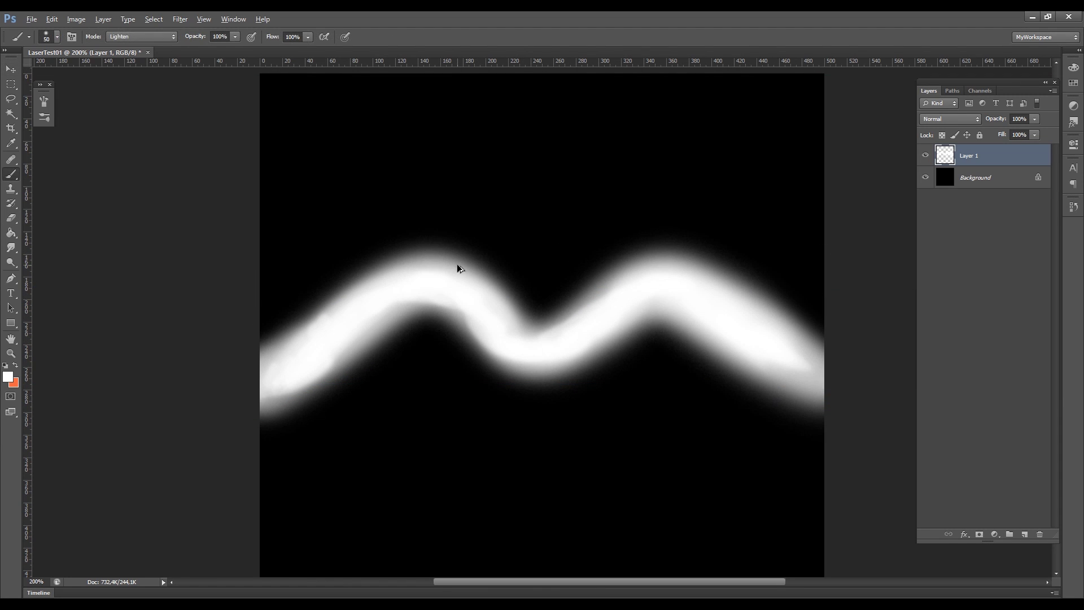
Erase and lower the wave's left hump to reshape it.
{"action": "key", "text": "e"}
{"action": "mouse_move", "coordinate": [387, 239]}
{"action": "left_mouse_down"}
{"action": "mouse_move", "coordinate": [332, 238]}
{"action": "mouse_move", "coordinate": [334, 351]}
{"action": "mouse_move", "coordinate": [571, 349]}
{"action": "mouse_move", "coordinate": [733, 256]}
{"action": "mouse_move", "coordinate": [743, 266]}
{"action": "mouse_move", "coordinate": [717, 394]}
{"action": "mouse_move", "coordinate": [320, 375]}
{"action": "mouse_move", "coordinate": [390, 398]}
{"action": "left_mouse_up"}
{"action": "key", "text": "ctrl+t"}
{"action": "key", "text": "Return"}
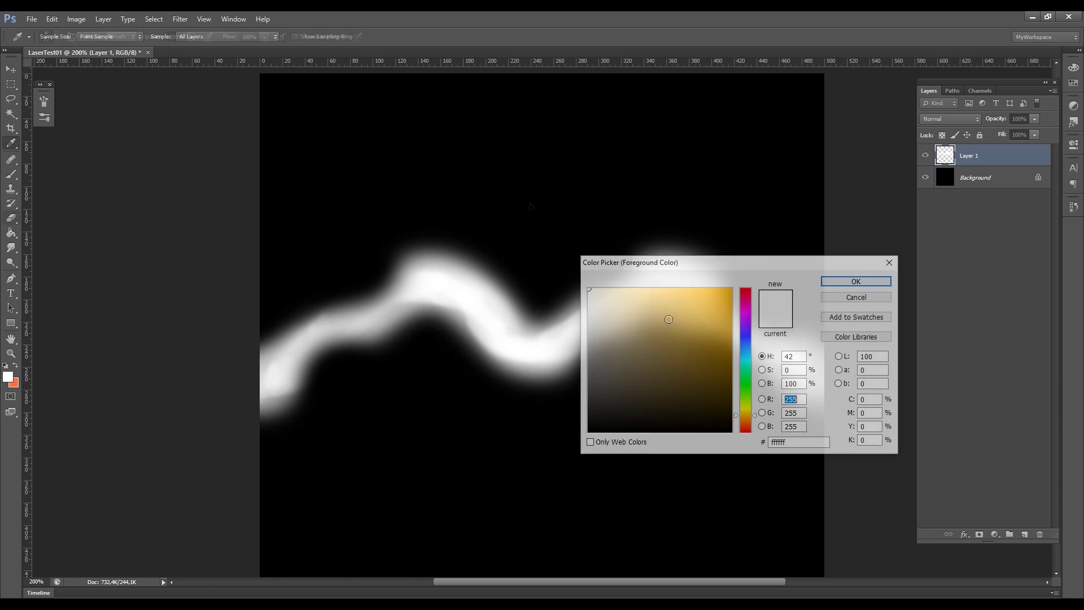
Sample a mid grey from the glow and add a new Layer 2.
{"action": "left_click_drag", "start_coordinate": [526, 364], "coordinate": [533, 361]}
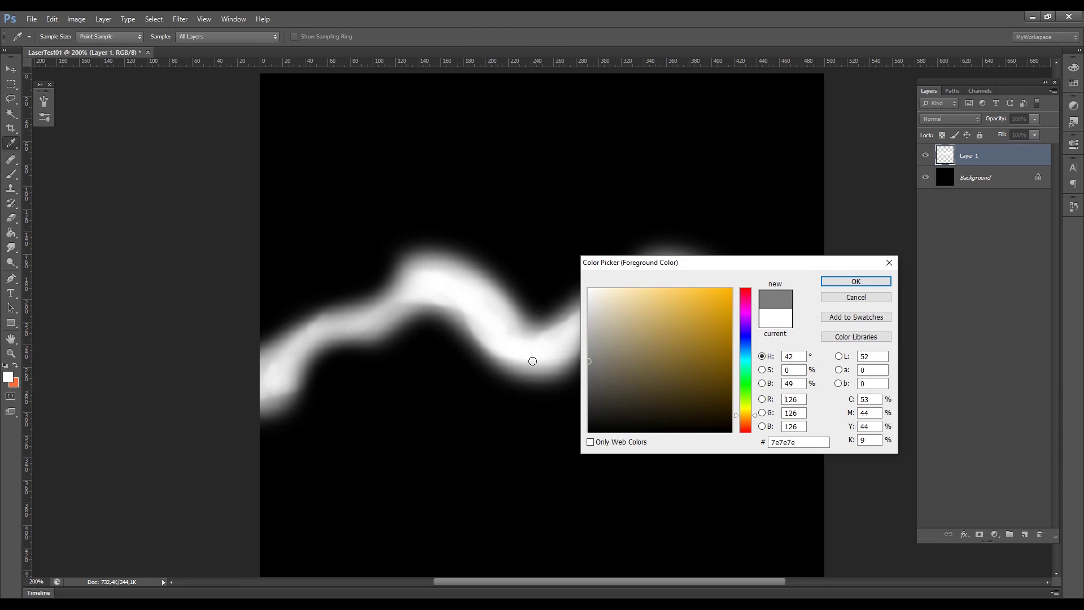
{"action": "left_click", "coordinate": [838, 284]}
{"action": "key", "text": "ctrl+shift+n"}
{"action": "key", "text": "Return"}
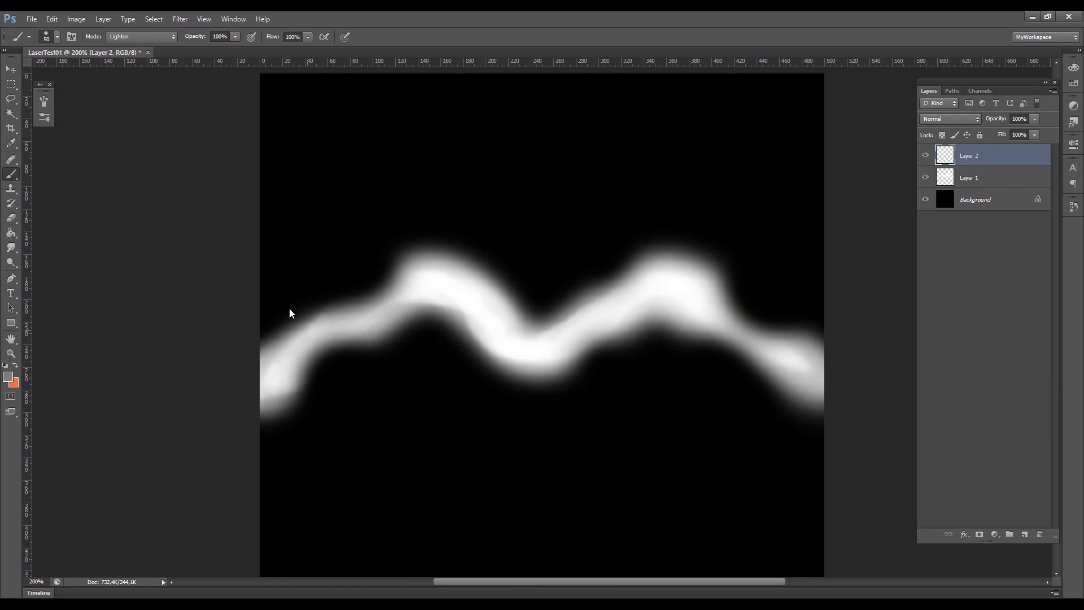
Paint grey dabs and streaks along the wave with a smaller brush.
{"action": "scroll", "coordinate": [327, 351], "scroll_direction": "up", "scroll_amount": 1, "text": "alt"}
{"action": "left_click", "coordinate": [263, 382]}
{"action": "right_click_drag", "start_coordinate": [503, 249], "coordinate": [496, 249], "text": "alt"}
{"action": "mouse_move", "coordinate": [480, 243]}
{"action": "left_mouse_down"}
{"action": "mouse_move", "coordinate": [522, 260]}
{"action": "mouse_move", "coordinate": [487, 242]}
{"action": "left_mouse_up"}
{"action": "left_click_drag", "start_coordinate": [667, 342], "coordinate": [658, 345]}
{"action": "left_click_drag", "start_coordinate": [718, 311], "coordinate": [822, 267]}
{"action": "left_click_drag", "start_coordinate": [847, 253], "coordinate": [882, 268]}
{"action": "left_click_drag", "start_coordinate": [870, 316], "coordinate": [619, 258]}
{"action": "left_click_drag", "start_coordinate": [778, 290], "coordinate": [783, 298]}
{"action": "scroll", "coordinate": [383, 319], "scroll_direction": "down", "scroll_amount": 1, "text": "alt"}
{"action": "mouse_move", "coordinate": [409, 287]}
{"action": "left_mouse_down"}
{"action": "mouse_move", "coordinate": [384, 293]}
{"action": "mouse_move", "coordinate": [504, 314]}
{"action": "left_mouse_up"}
Give Layer 1 an Outer Glow of about 43 px with lowered opacity.
{"action": "scroll", "coordinate": [474, 274], "scroll_direction": "up", "scroll_amount": 1, "text": "alt"}
{"action": "double_click", "coordinate": [996, 179]}
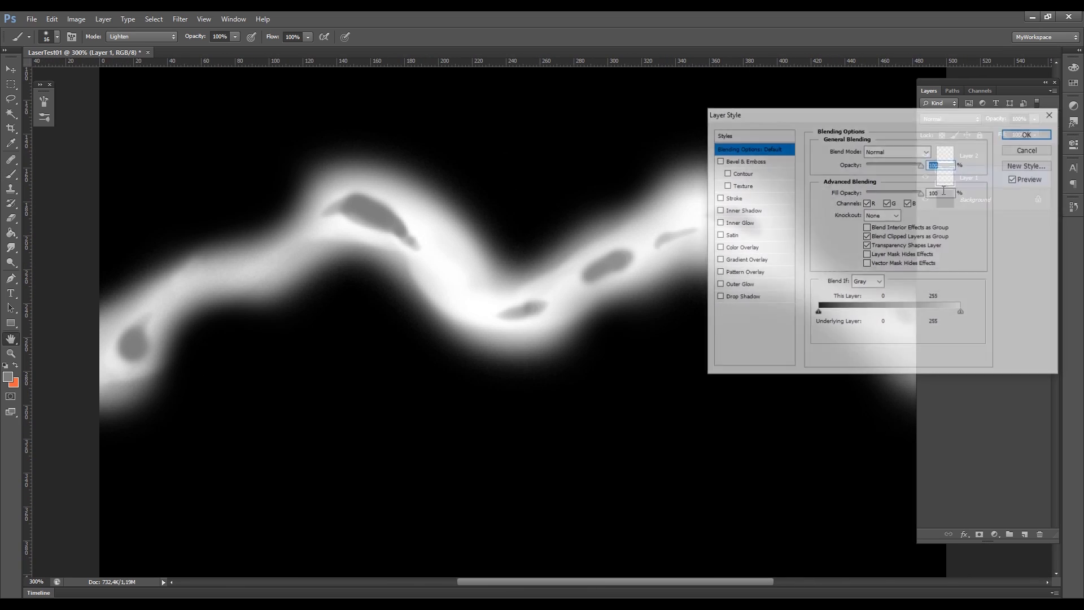
{"action": "left_click", "coordinate": [735, 288]}
{"action": "mouse_move", "coordinate": [861, 247]}
{"action": "left_mouse_down"}
{"action": "mouse_move", "coordinate": [909, 248]}
{"action": "mouse_move", "coordinate": [870, 248]}
{"action": "left_mouse_up"}
{"action": "mouse_move", "coordinate": [897, 163]}
{"action": "left_mouse_down"}
{"action": "mouse_move", "coordinate": [867, 164]}
{"action": "mouse_move", "coordinate": [877, 164]}
{"action": "left_mouse_up"}
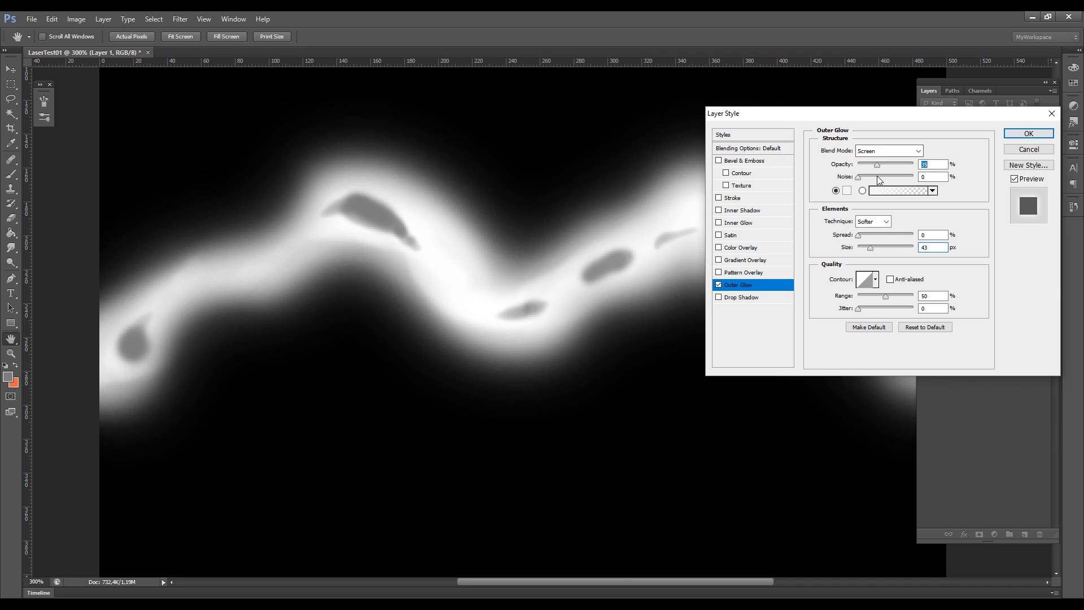
{"action": "left_click", "coordinate": [1028, 134]}
Crop the canvas to a wide band around the wave and hide the black background layer.
{"action": "scroll", "coordinate": [862, 348], "scroll_direction": "down", "scroll_amount": 3, "text": "alt"}
{"action": "key", "text": "c"}
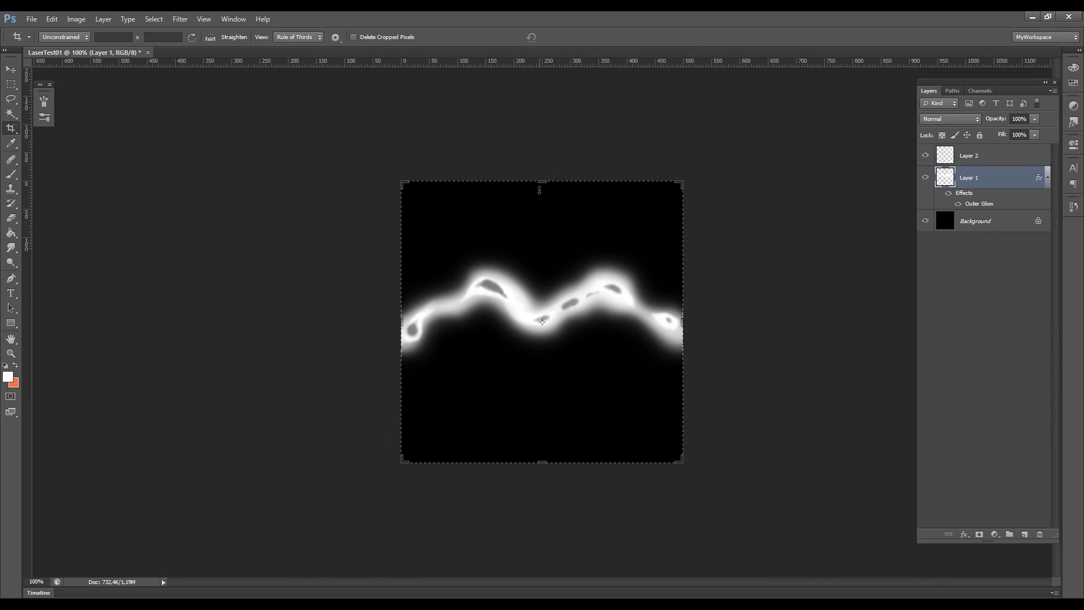
{"action": "left_click_drag", "start_coordinate": [540, 180], "coordinate": [531, 241], "text": "alt"}
{"action": "key", "text": "Return"}
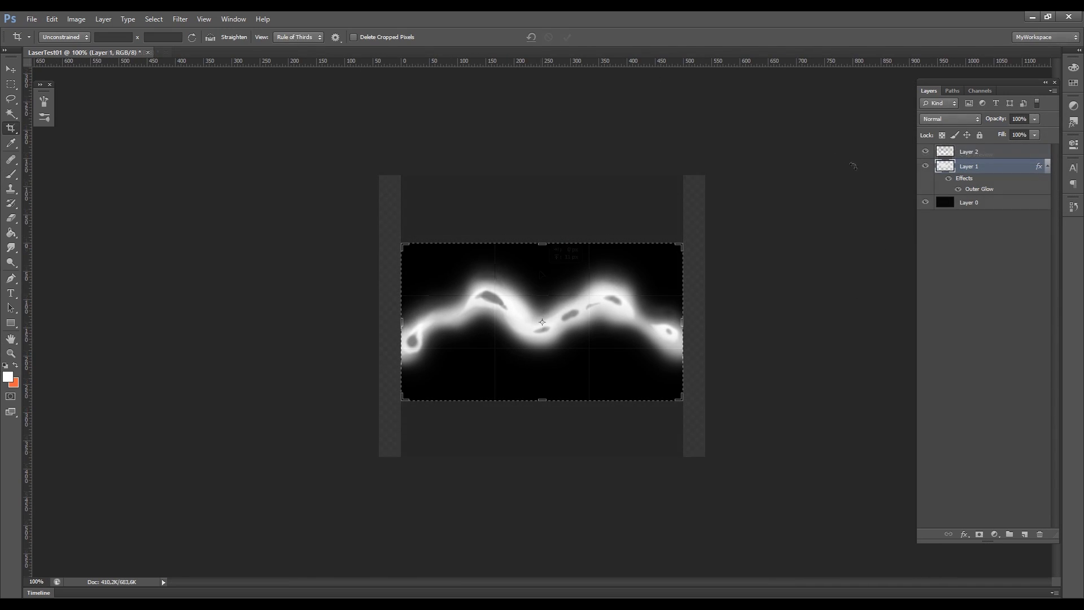
{"action": "left_click", "coordinate": [925, 202]}
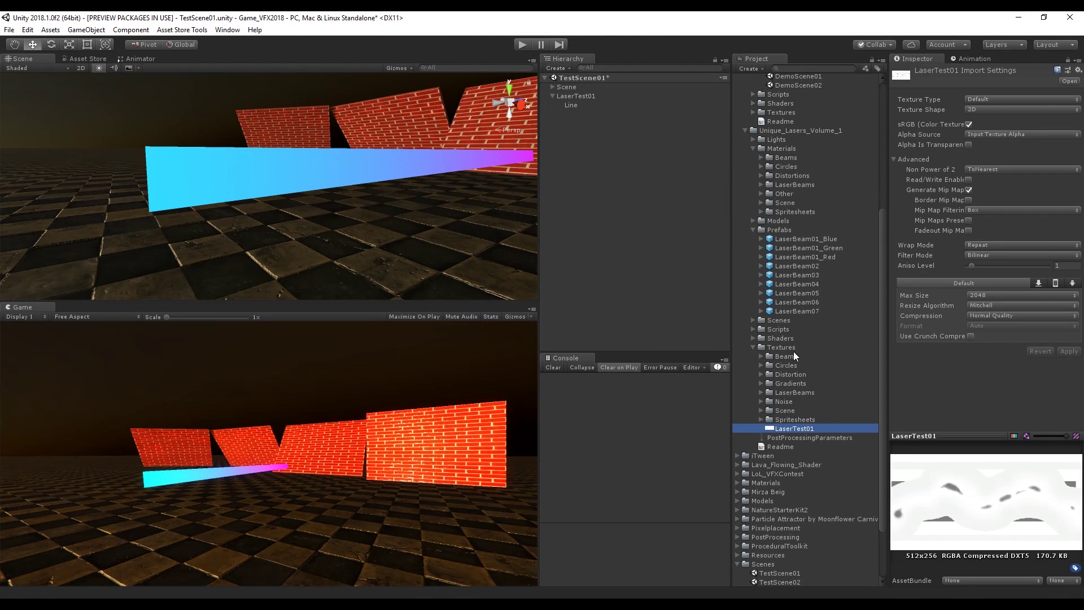
Create a LaserTest01 material in Materials using Particles/Additive with the wavy LaserTest01 texture.
{"action": "scroll", "coordinate": [793, 195], "scroll_direction": "up", "scroll_amount": 3}
{"action": "right_click", "coordinate": [793, 187]}
{"action": "mouse_move", "coordinate": [808, 189]}
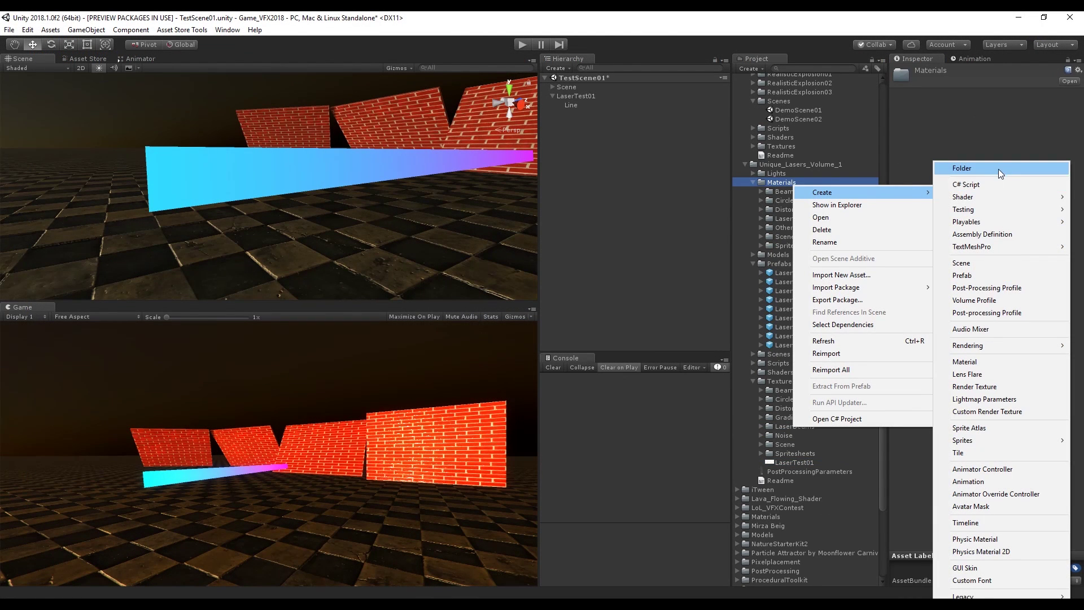
{"action": "left_click", "coordinate": [978, 362]}
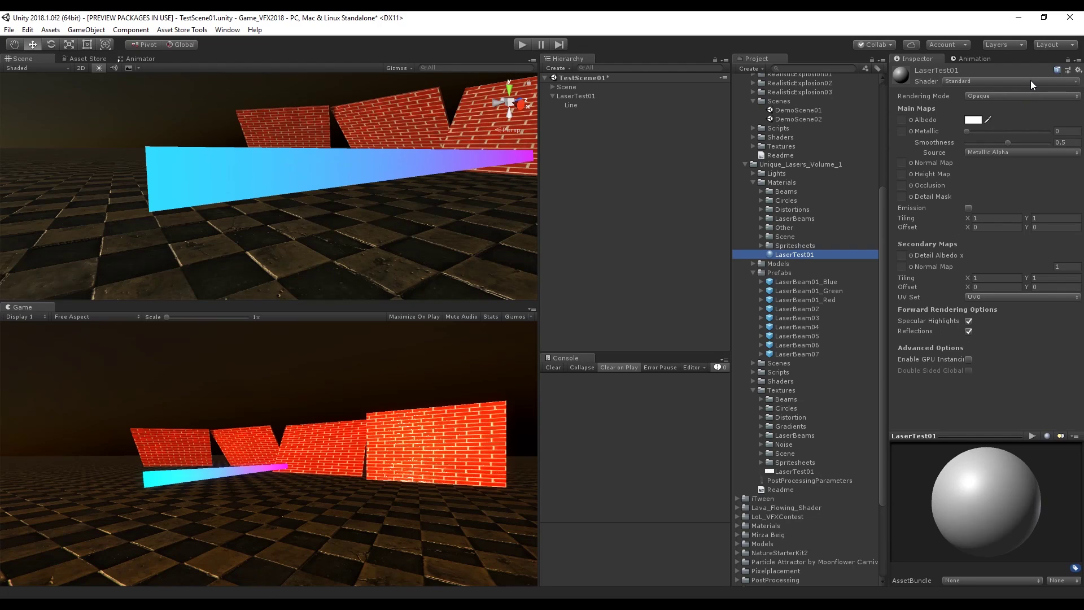
{"action": "left_click", "coordinate": [1055, 82]}
{"action": "mouse_move", "coordinate": [994, 243]}
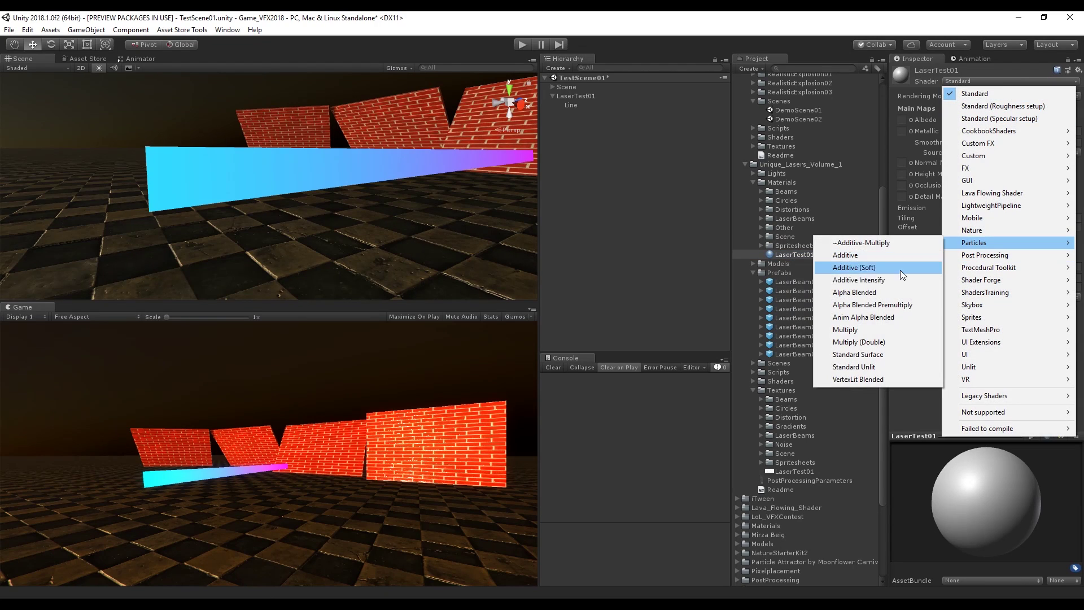
{"action": "left_click", "coordinate": [900, 256]}
{"action": "mouse_move", "coordinate": [793, 473]}
{"action": "left_mouse_down"}
{"action": "mouse_move", "coordinate": [796, 255]}
{"action": "mouse_move", "coordinate": [570, 104]}
{"action": "left_mouse_up"}
Apply the LaserTest01 material to the Line and frame the laser beam in the scene.
{"action": "left_click", "coordinate": [572, 105]}
{"action": "scroll", "coordinate": [357, 213], "scroll_direction": "down", "scroll_amount": 10}
{"action": "middle_click_drag", "start_coordinate": [357, 212], "coordinate": [330, 215]}
{"action": "scroll", "coordinate": [268, 226], "scroll_direction": "up", "scroll_amount": 6}
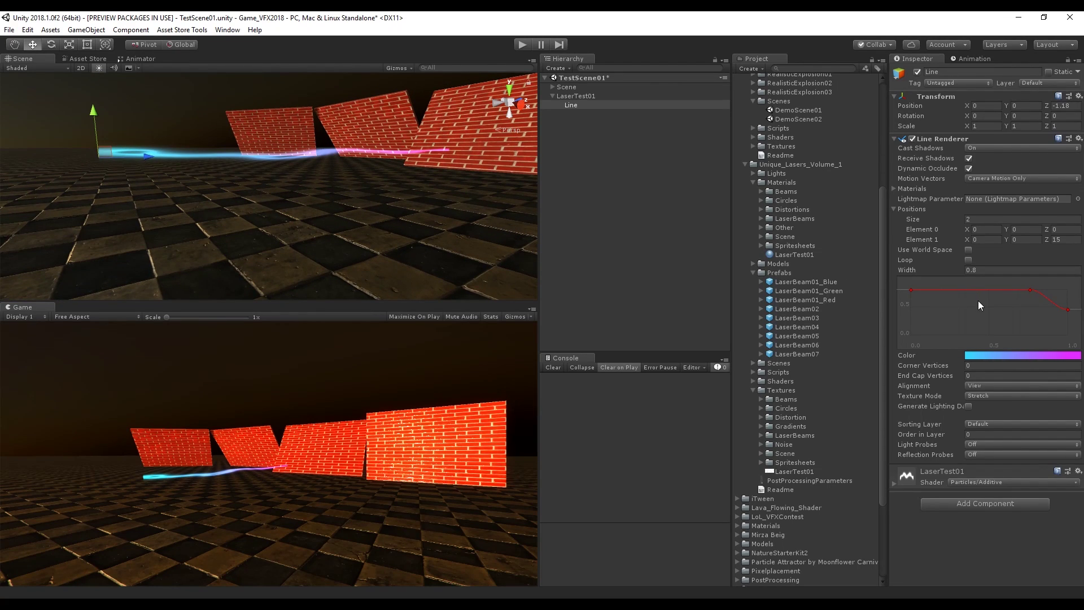
Widen the Line Renderer to about 1.85 and set End Cap Vertices to 3.
{"action": "mouse_move", "coordinate": [966, 270]}
{"action": "left_mouse_down"}
{"action": "mouse_move", "coordinate": [994, 271]}
{"action": "mouse_move", "coordinate": [976, 260]}
{"action": "left_mouse_up"}
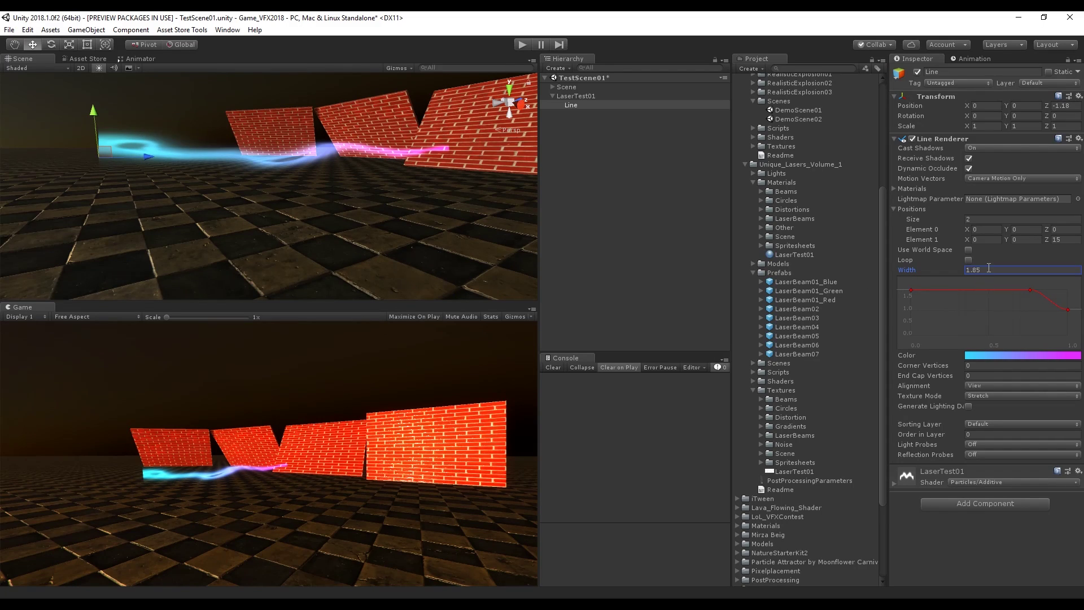
{"action": "left_click", "coordinate": [972, 373]}
{"action": "type", "text": "3"}
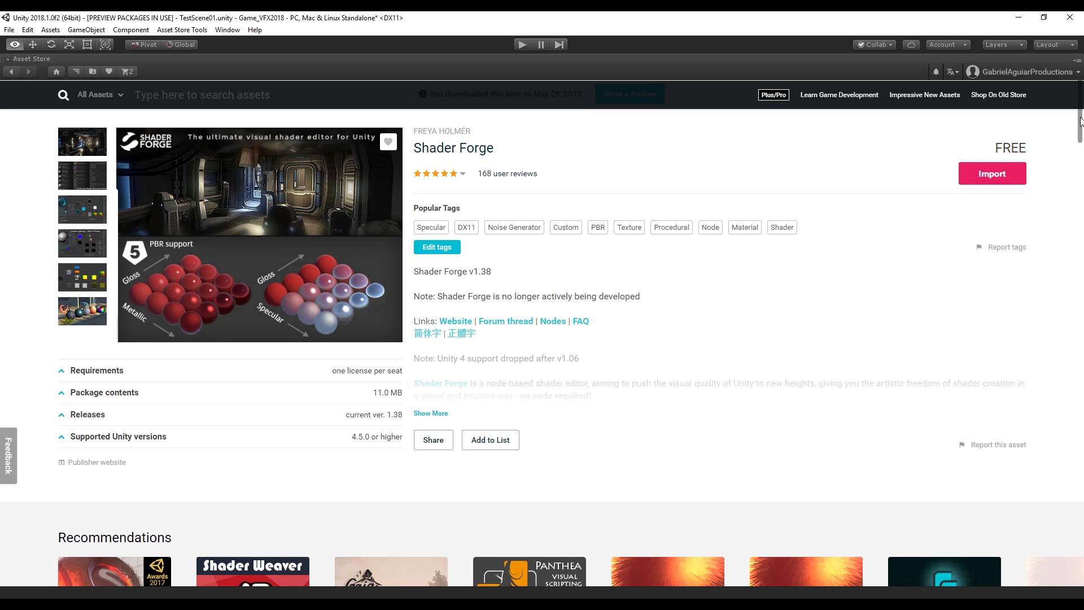
{"action": "scroll", "coordinate": [667, 311], "scroll_direction": "down", "scroll_amount": 4}
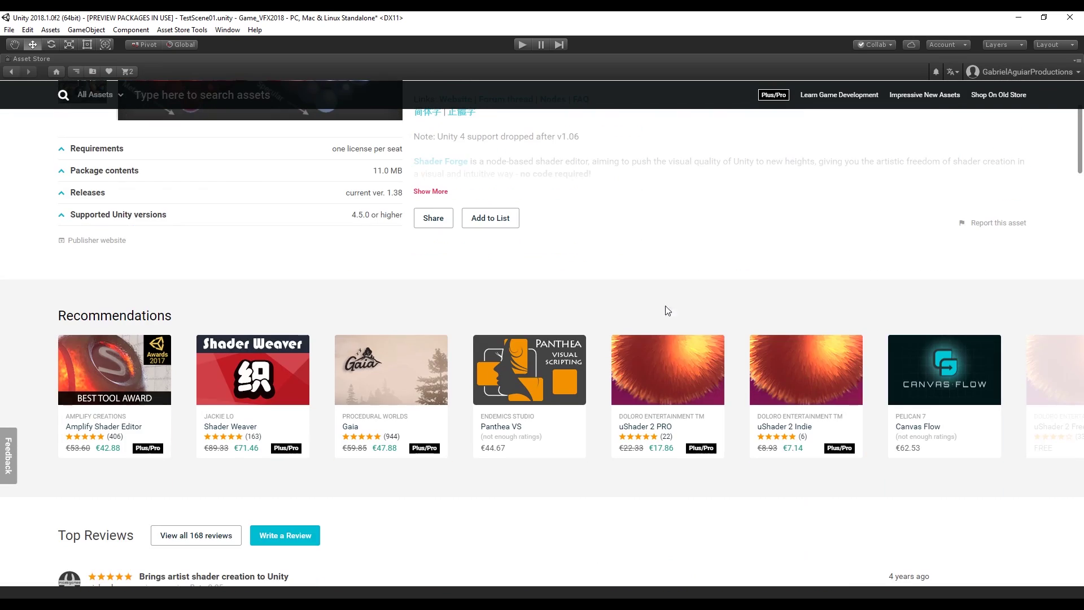
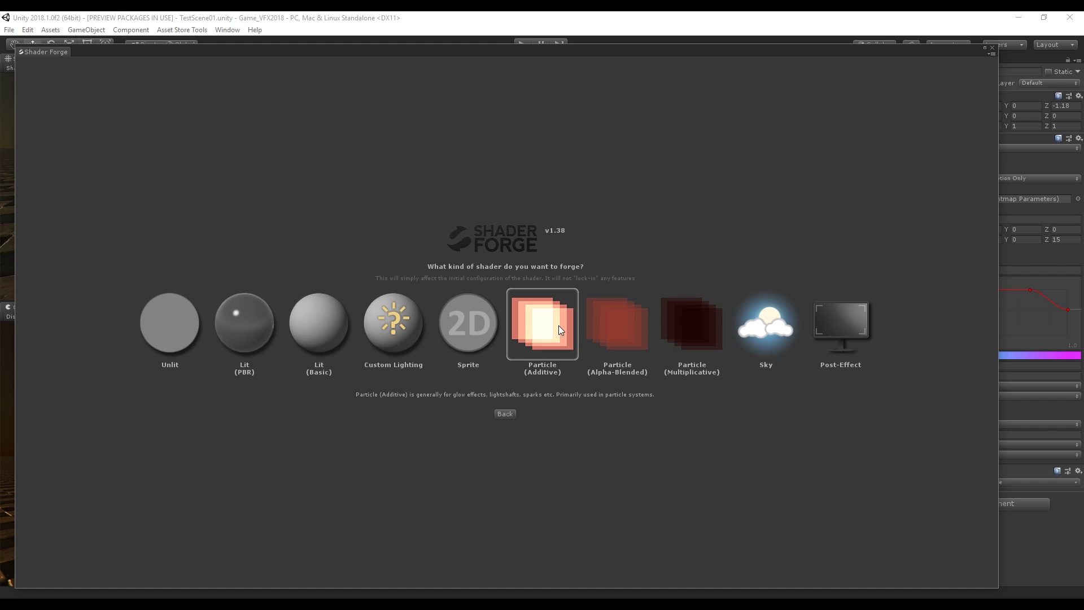
Create a Particle (Additive) shader and save it as TestShader.
{"action": "left_click", "coordinate": [558, 325]}
{"action": "type", "text": "TestShader01"}
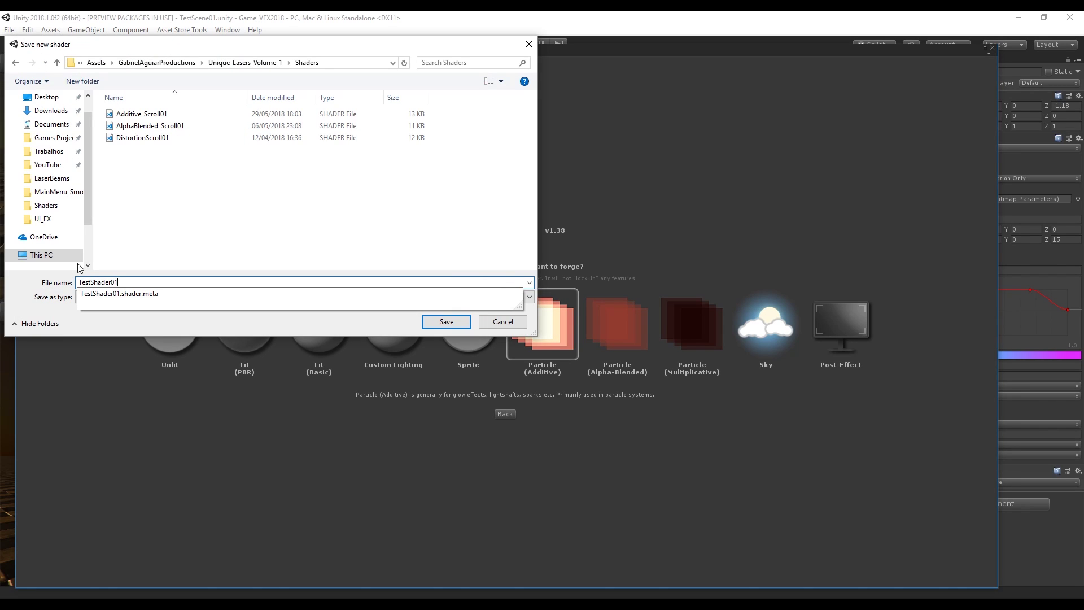
{"action": "left_click", "coordinate": [446, 321]}
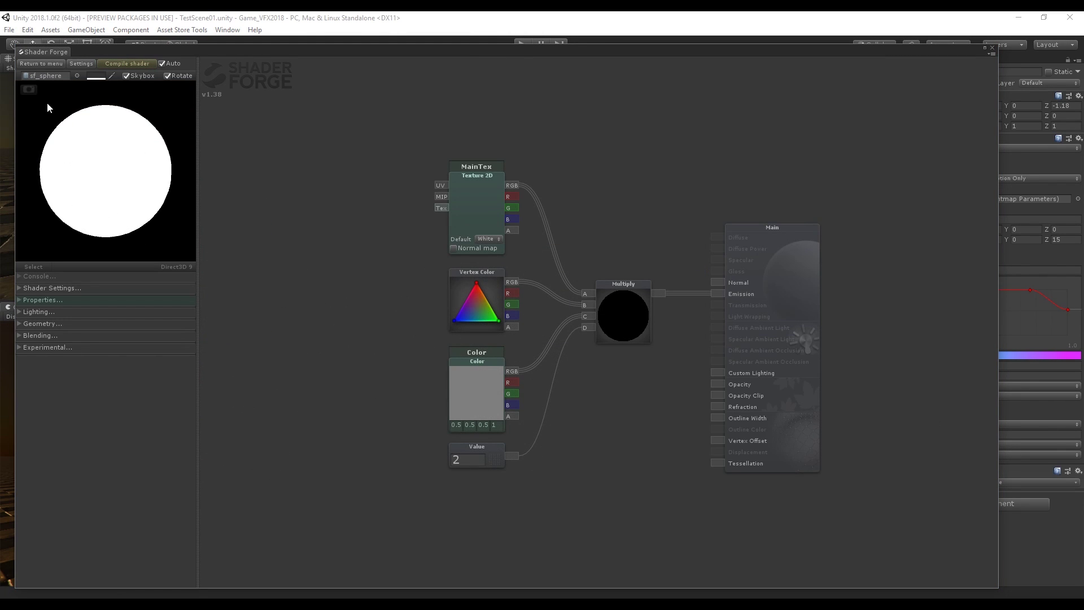
Preview the shader on a Plane mesh with the skybox off, turned to face the viewer.
{"action": "left_click", "coordinate": [77, 76]}
{"action": "type", "text": "plane"}
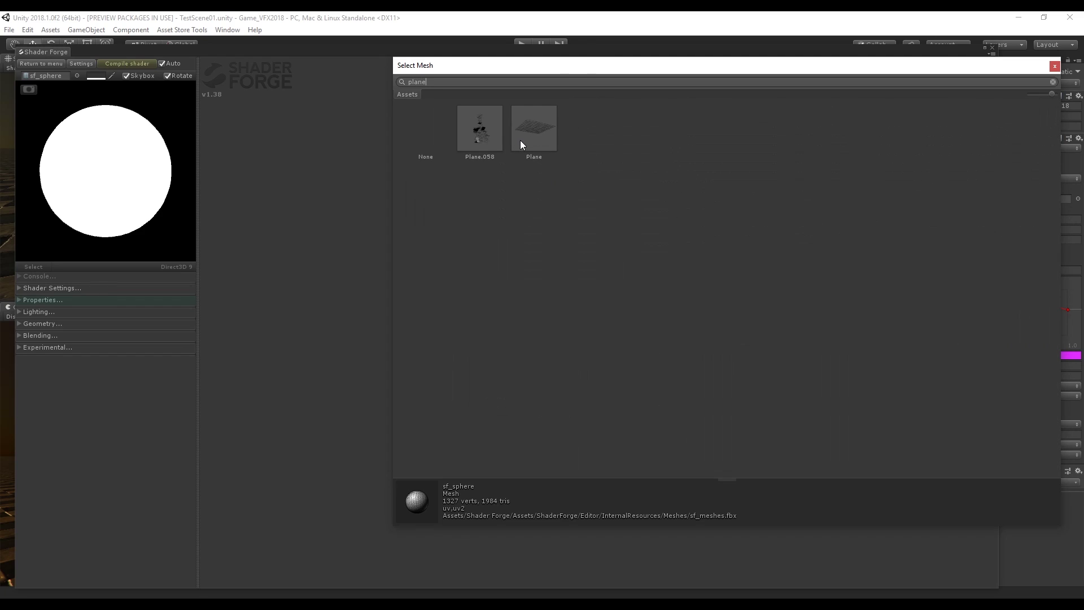
{"action": "left_click", "coordinate": [523, 135]}
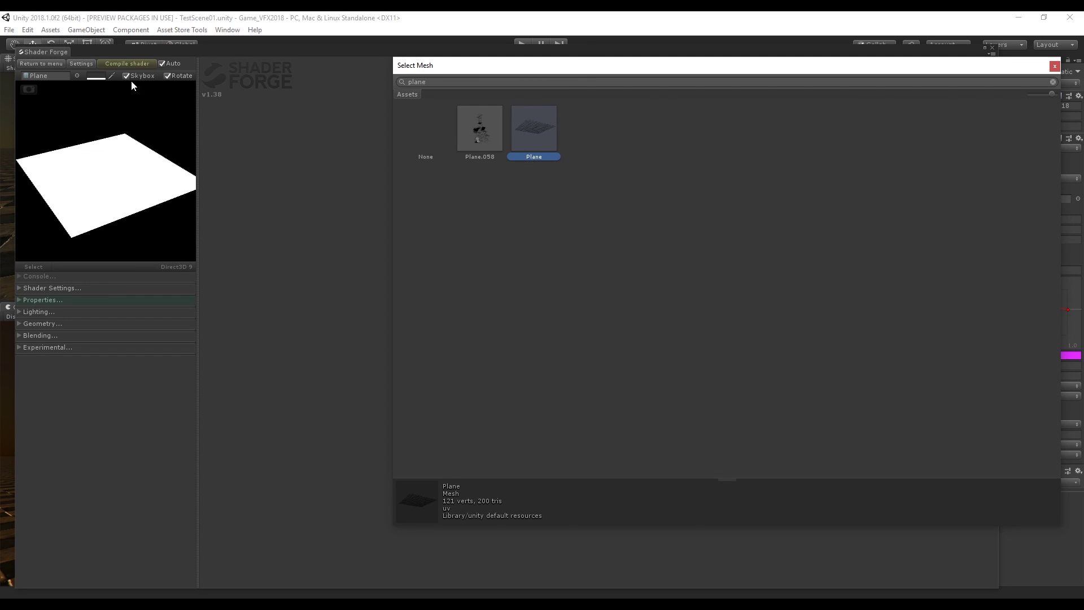
{"action": "double_click", "coordinate": [534, 133]}
{"action": "left_click", "coordinate": [127, 75]}
{"action": "left_click_drag", "start_coordinate": [136, 134], "coordinate": [155, 162]}
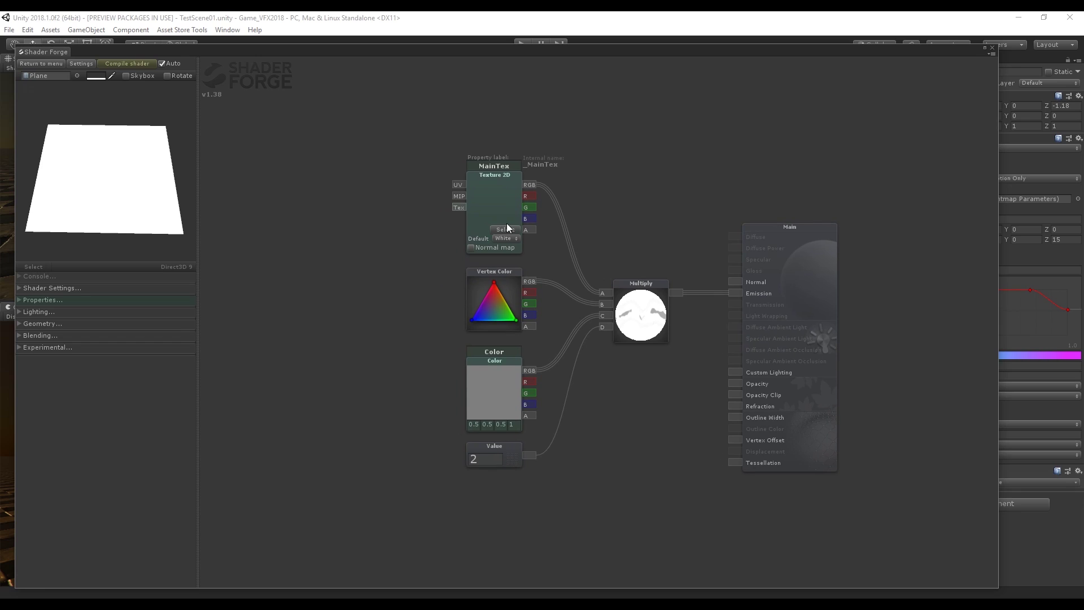
Assign the LaserTest01 texture to the MainTex node.
{"action": "left_click", "coordinate": [507, 227]}
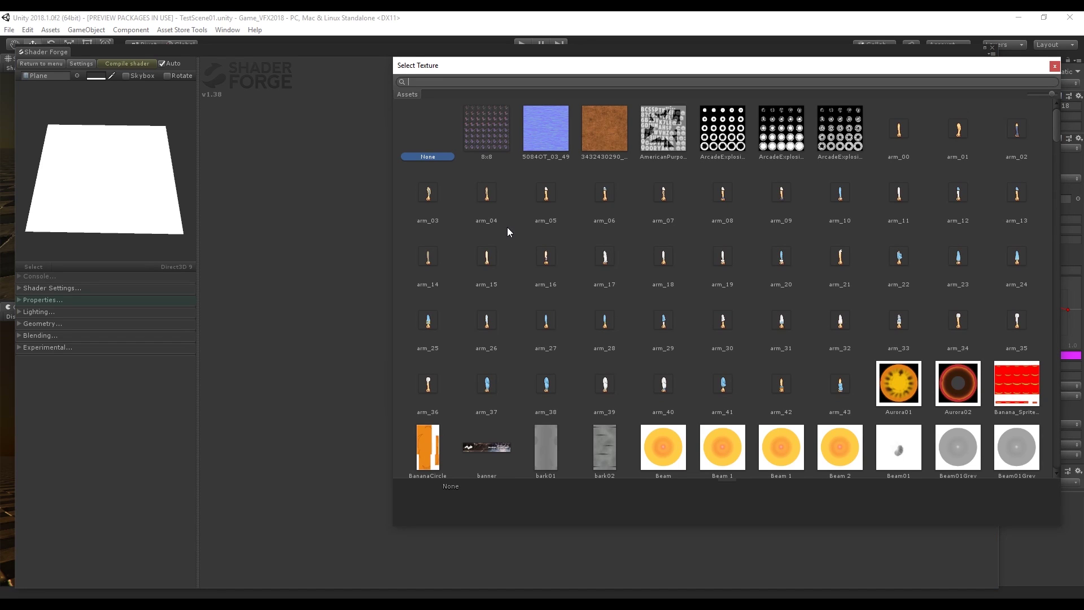
{"action": "type", "text": "lasert"}
{"action": "left_click", "coordinate": [489, 129]}
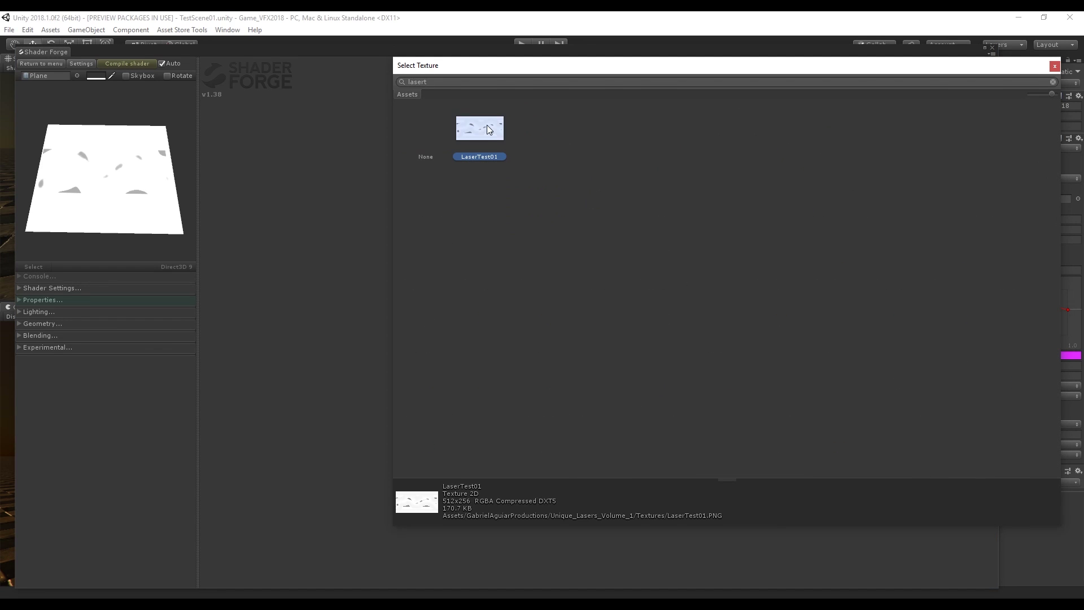
{"action": "double_click", "coordinate": [482, 135]}
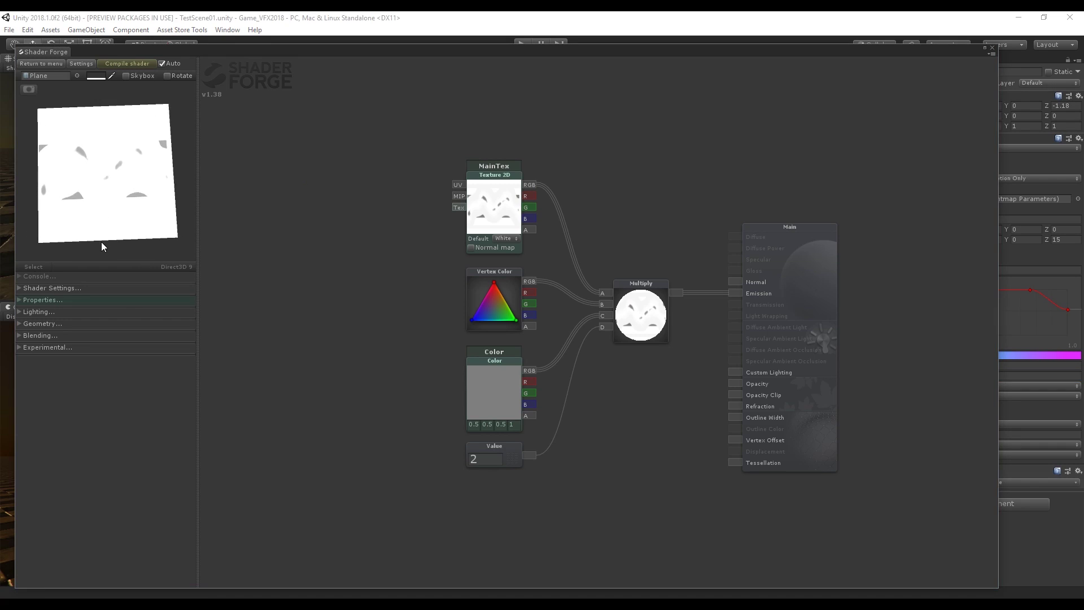
Add a Multiply node combining MainTex alpha (A) and Color alpha (B).
{"action": "left_click_drag", "start_coordinate": [799, 235], "coordinate": [835, 231]}
{"action": "middle_click_drag", "start_coordinate": [680, 366], "coordinate": [665, 344]}
{"action": "key", "text": "m"}
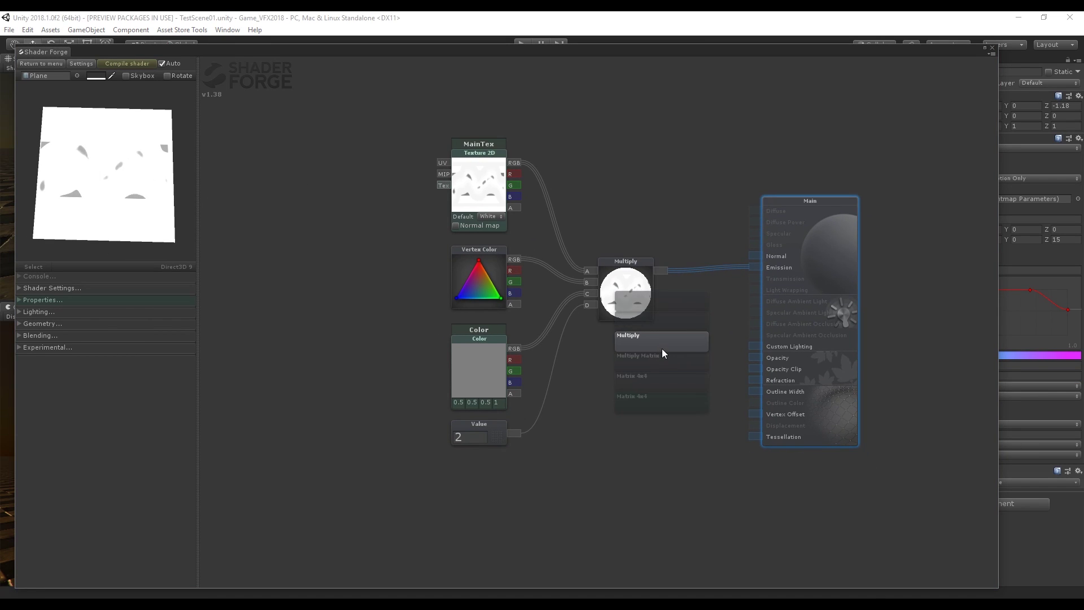
{"action": "left_click", "coordinate": [662, 347]}
{"action": "left_click_drag", "start_coordinate": [659, 330], "coordinate": [649, 374]}
{"action": "left_click_drag", "start_coordinate": [514, 208], "coordinate": [526, 213]}
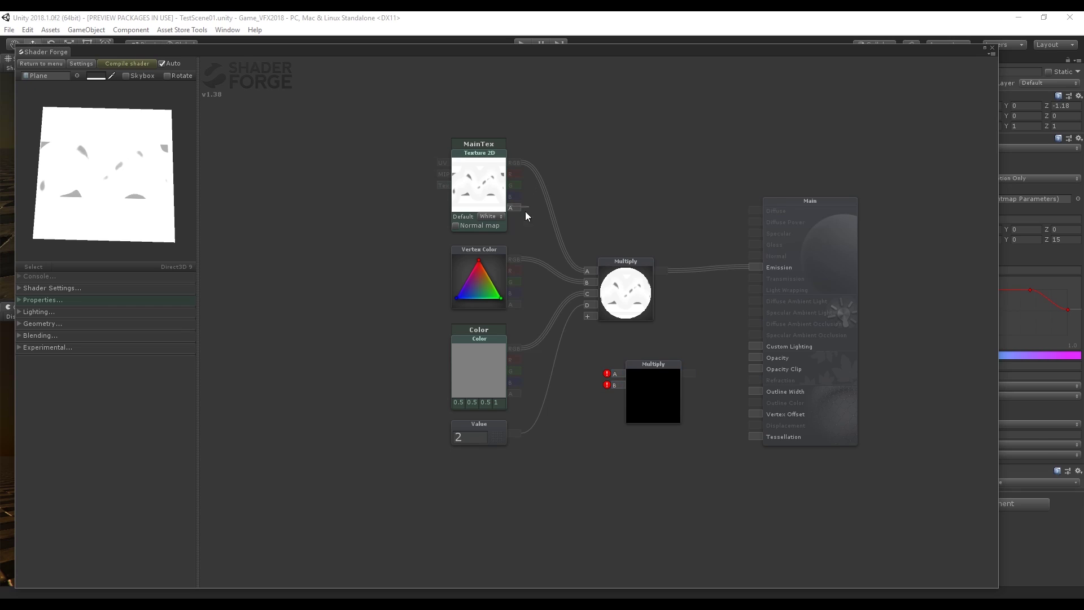
{"action": "left_click_drag", "start_coordinate": [613, 368], "coordinate": [616, 374]}
{"action": "left_click_drag", "start_coordinate": [516, 396], "coordinate": [616, 385]}
Feed the alpha product into the main Multiply's E input and check the wave in the preview.
{"action": "left_click_drag", "start_coordinate": [635, 269], "coordinate": [661, 269]}
{"action": "left_click_drag", "start_coordinate": [828, 215], "coordinate": [895, 211]}
{"action": "left_click_drag", "start_coordinate": [635, 274], "coordinate": [700, 269]}
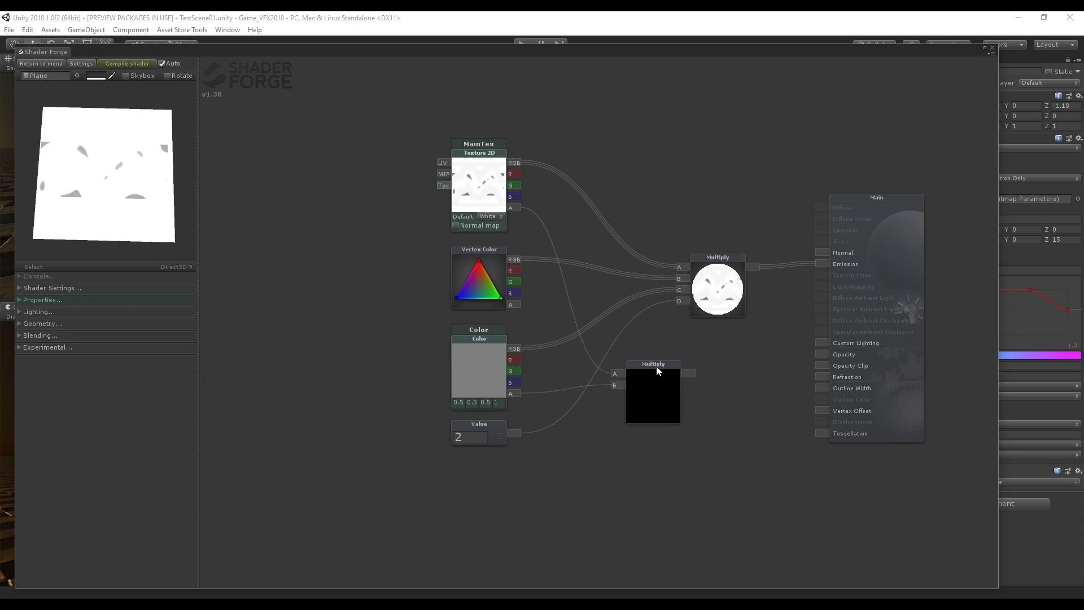
{"action": "left_click_drag", "start_coordinate": [657, 370], "coordinate": [682, 312]}
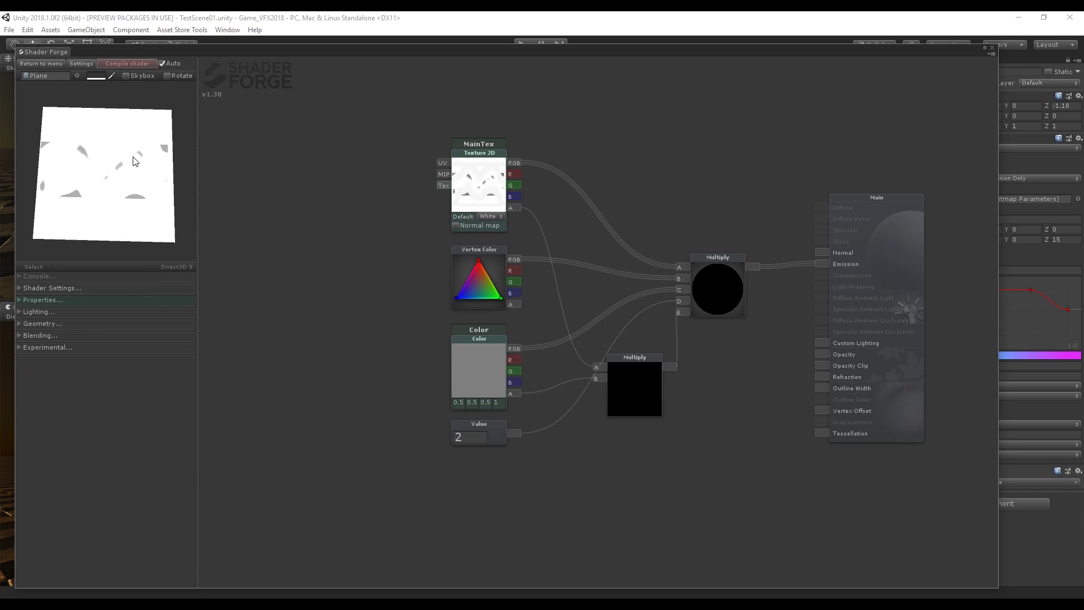
{"action": "mouse_move", "coordinate": [155, 203]}
{"action": "left_mouse_down"}
{"action": "mouse_move", "coordinate": [123, 206]}
{"action": "mouse_move", "coordinate": [149, 191]}
{"action": "left_mouse_up"}
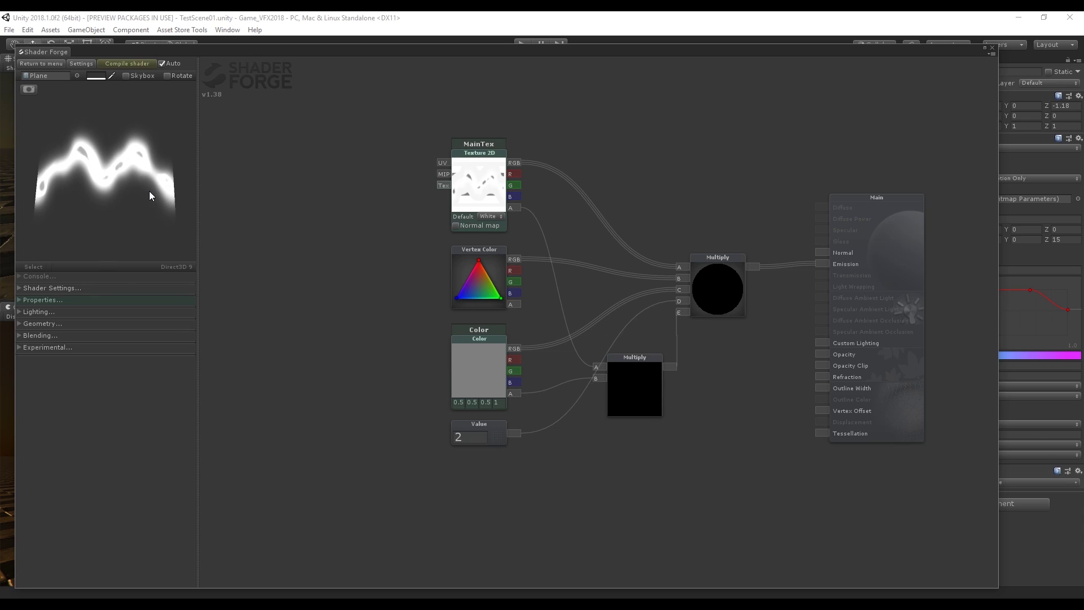
{"action": "left_click_drag", "start_coordinate": [392, 366], "coordinate": [594, 395]}
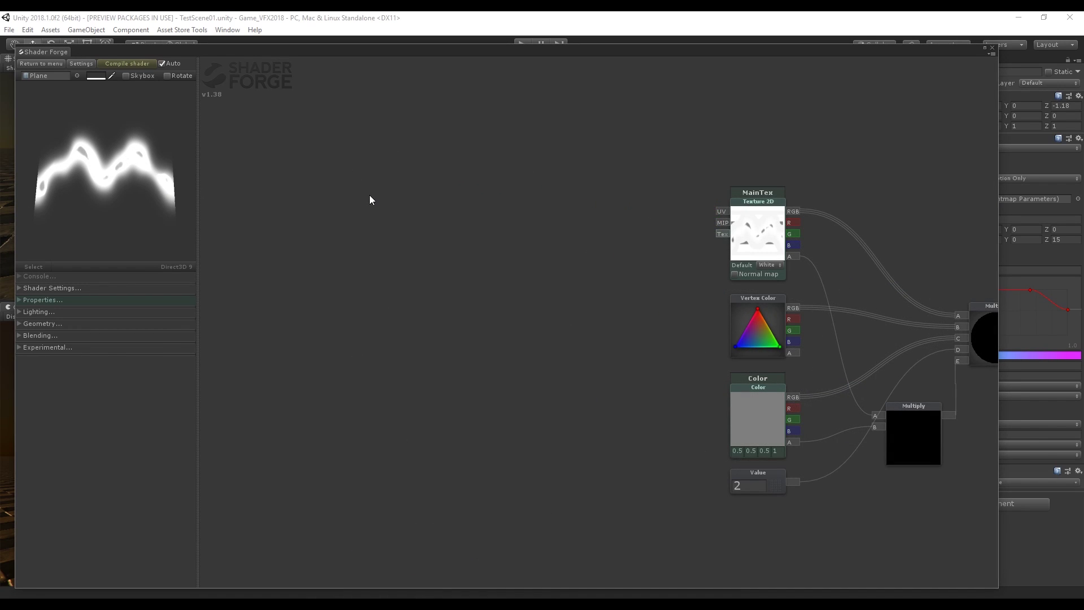
Add a Time node to the shader graph.
{"action": "right_click", "coordinate": [369, 198]}
{"action": "left_click", "coordinate": [374, 218]}
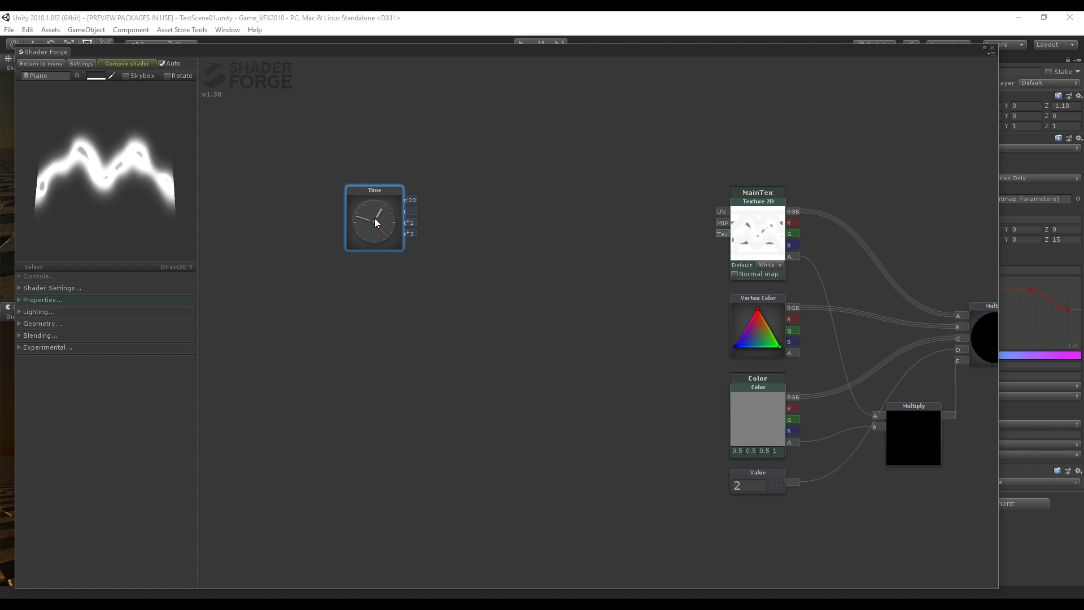
{"action": "left_click_drag", "start_coordinate": [372, 187], "coordinate": [301, 127]}
{"action": "left_click_drag", "start_coordinate": [333, 184], "coordinate": [418, 198]}
{"action": "left_click_drag", "start_coordinate": [381, 164], "coordinate": [370, 173]}
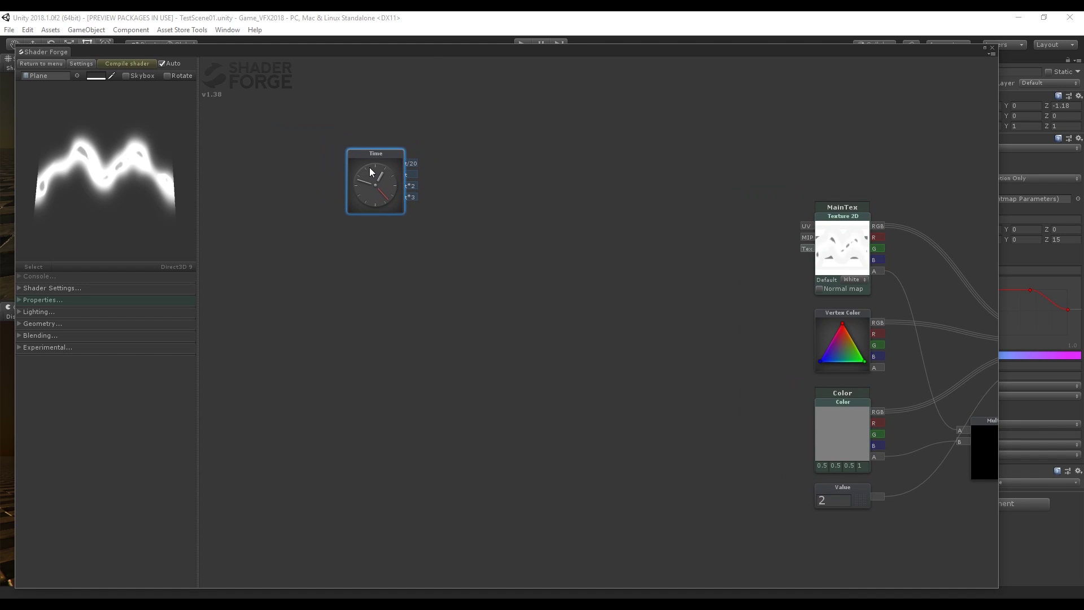
{"action": "left_click_drag", "start_coordinate": [403, 282], "coordinate": [325, 280]}
Add two Value nodes labelled X Speed and Y Speed.
{"action": "key", "text": "v"}
{"action": "scroll", "coordinate": [407, 291], "scroll_direction": "up", "scroll_amount": 3}
{"action": "scroll", "coordinate": [407, 291], "scroll_direction": "up", "scroll_amount": 1}
{"action": "left_click", "coordinate": [407, 292]}
{"action": "left_click", "coordinate": [331, 270]}
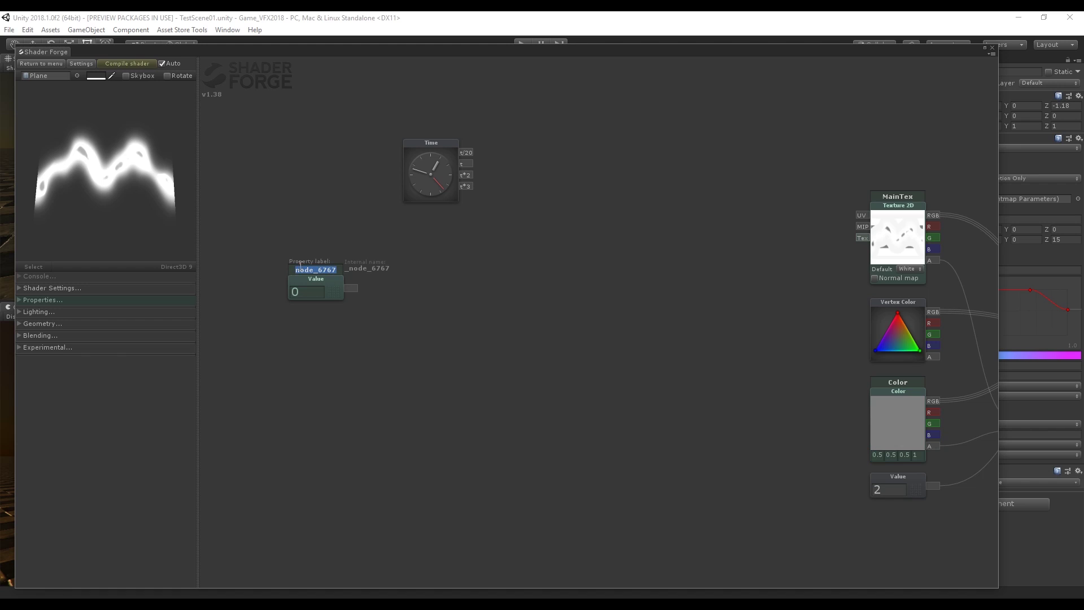
{"action": "type", "text": "X Speed"}
{"action": "key", "text": "Return"}
{"action": "key", "text": "v"}
{"action": "left_click", "coordinate": [350, 326]}
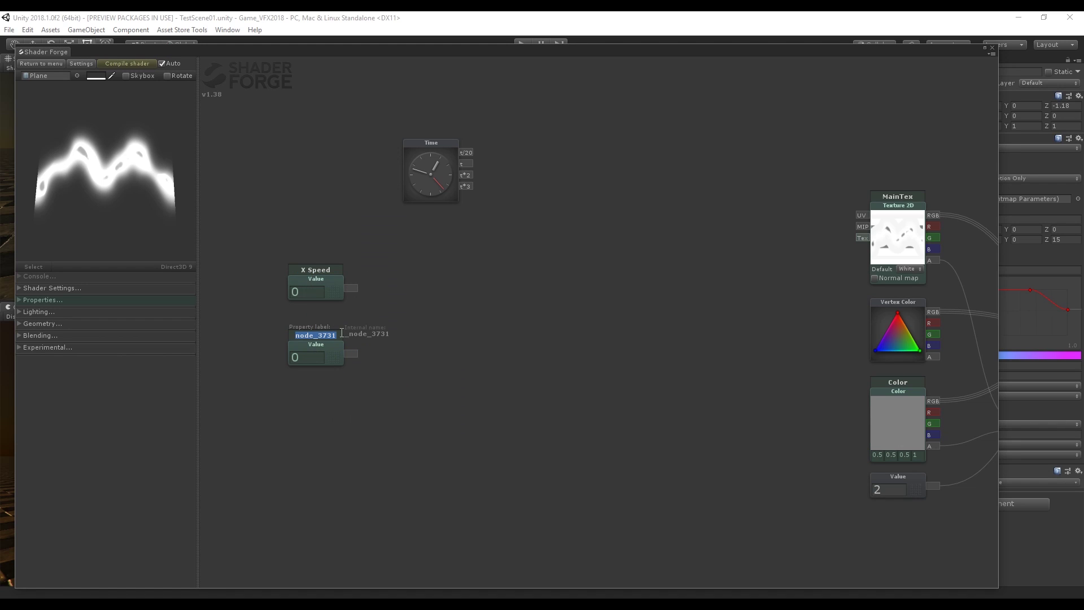
Append X Speed into R and Y Speed into G of an Append node.
{"action": "key", "text": "a"}
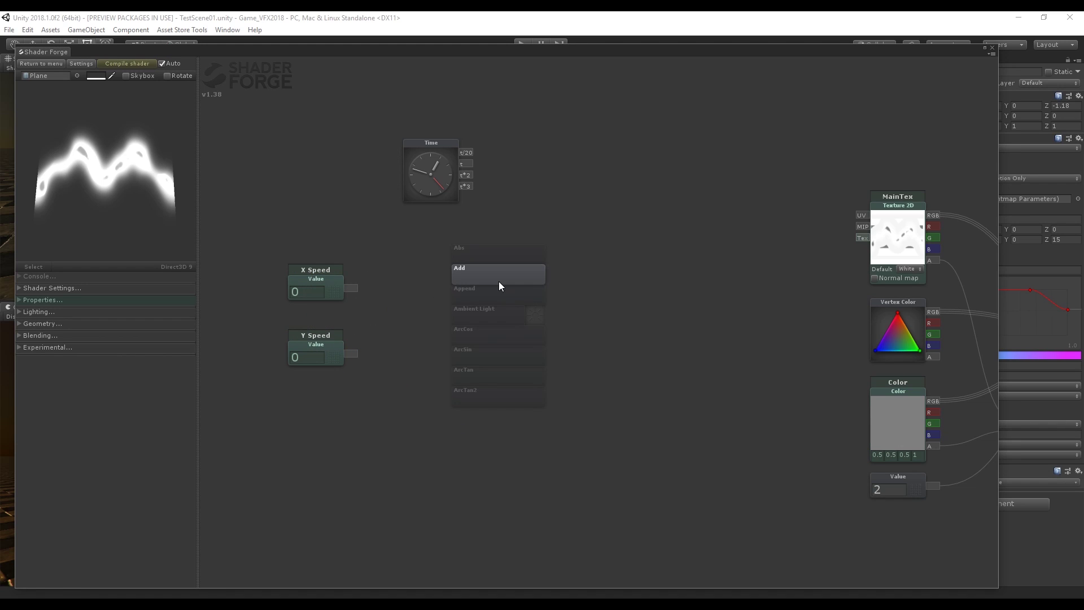
{"action": "left_click", "coordinate": [499, 282]}
{"action": "left_click_drag", "start_coordinate": [351, 290], "coordinate": [459, 263]}
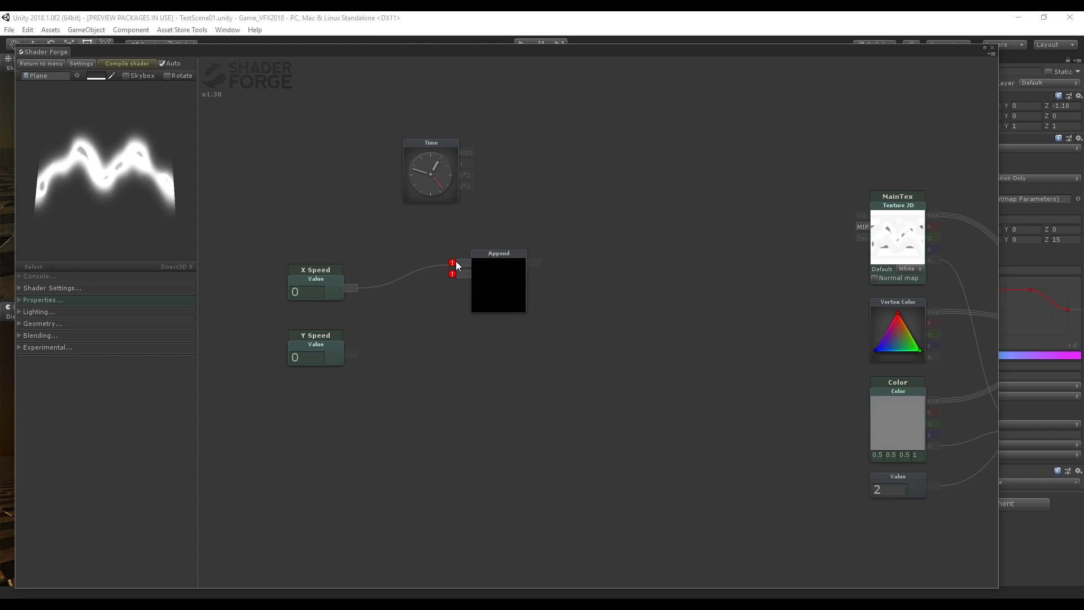
{"action": "left_click_drag", "start_coordinate": [351, 354], "coordinate": [456, 304]}
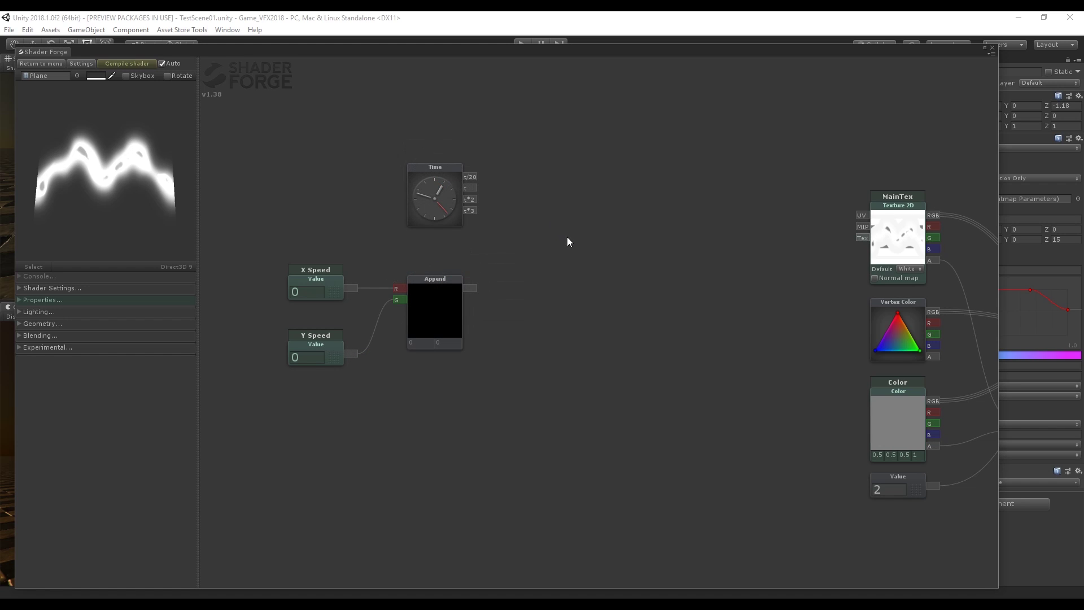
Multiply Time's t output by the Append result in a new Multiply node.
{"action": "key", "text": "m"}
{"action": "left_click", "coordinate": [567, 236]}
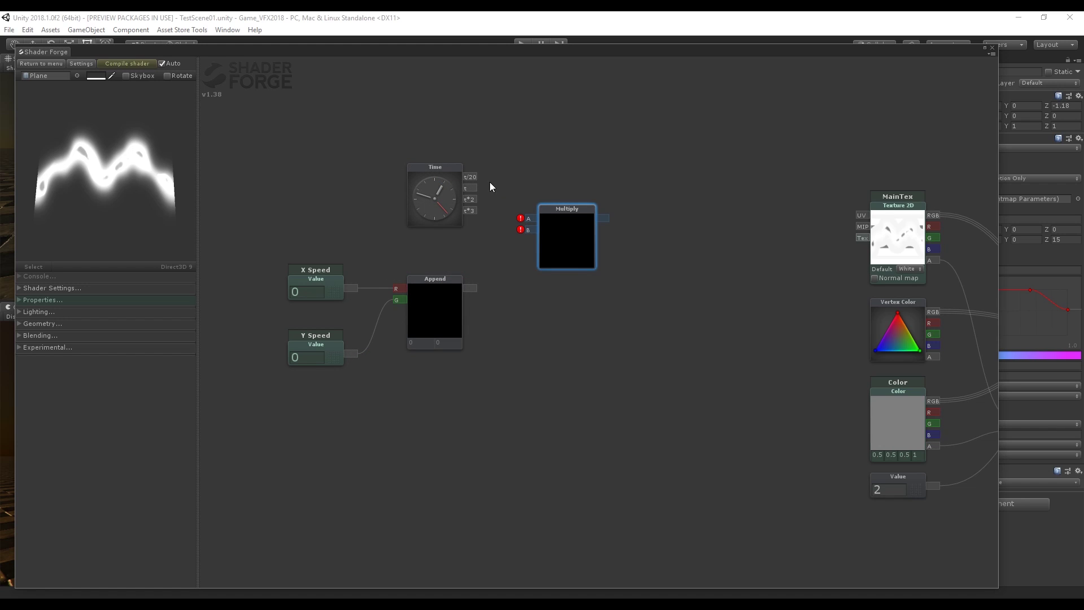
{"action": "left_click_drag", "start_coordinate": [473, 188], "coordinate": [529, 219]}
{"action": "left_click_drag", "start_coordinate": [470, 288], "coordinate": [538, 244]}
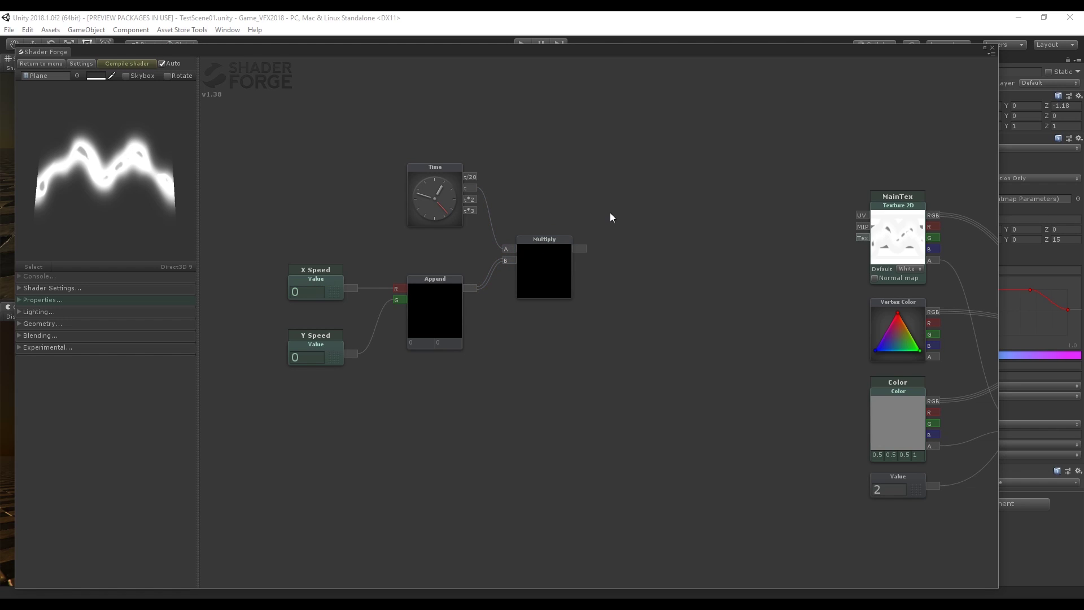
{"action": "middle_click_drag", "start_coordinate": [633, 207], "coordinate": [607, 226]}
Add UV Coord. to the time-scaled speeds in an Add node and feed it into MainTex's UV.
{"action": "key", "text": "u"}
{"action": "left_click", "coordinate": [572, 167]}
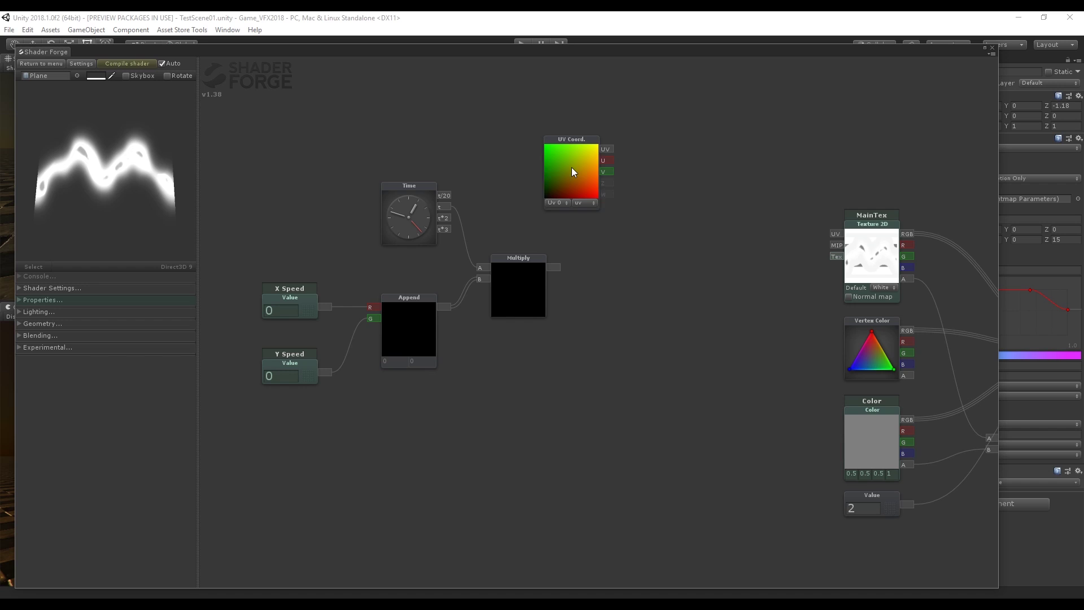
{"action": "key", "text": "a"}
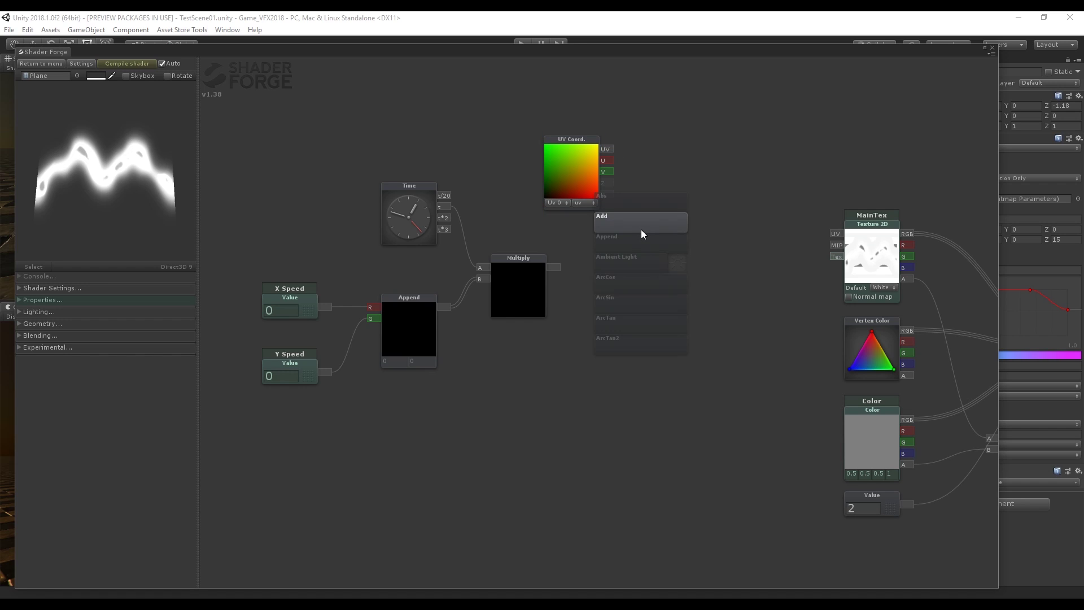
{"action": "left_click", "coordinate": [642, 229]}
{"action": "left_click_drag", "start_coordinate": [571, 146], "coordinate": [620, 223]}
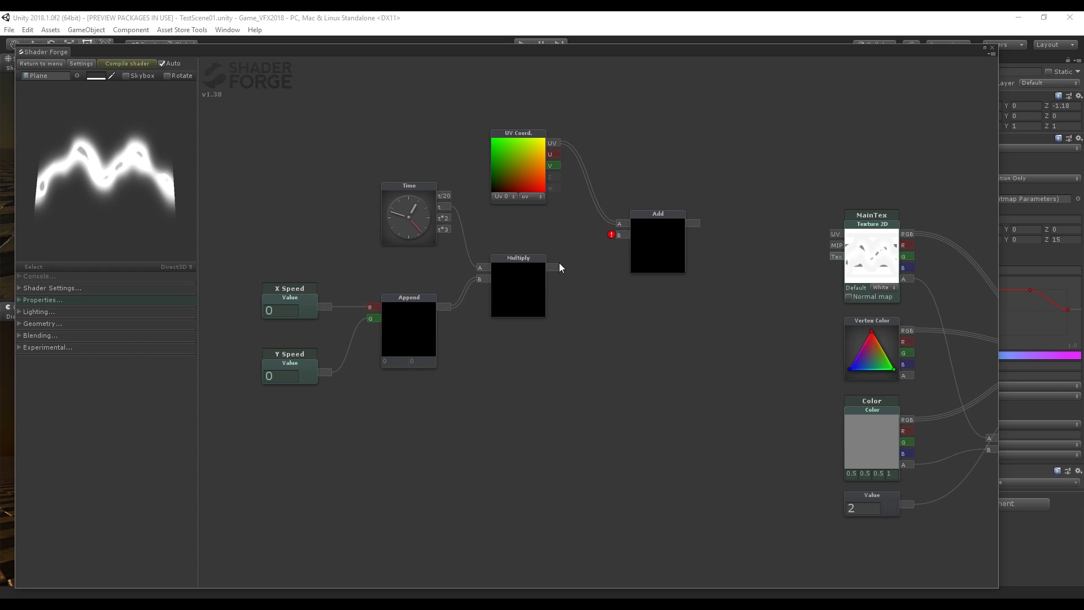
{"action": "left_click_drag", "start_coordinate": [554, 266], "coordinate": [620, 235]}
{"action": "left_click_drag", "start_coordinate": [693, 224], "coordinate": [777, 229]}
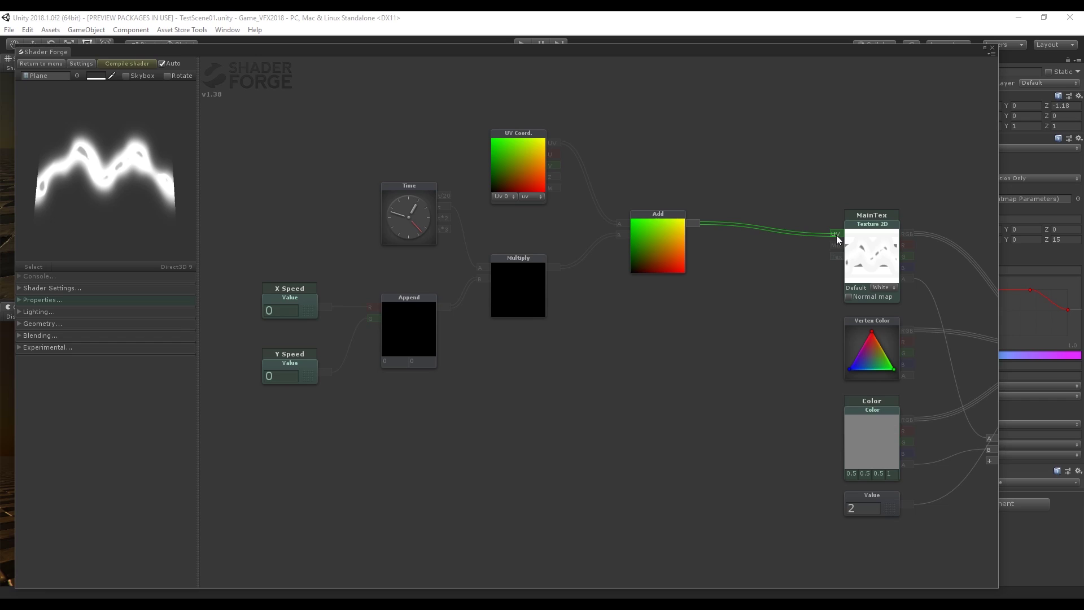
{"action": "left_click_drag", "start_coordinate": [835, 235], "coordinate": [836, 235]}
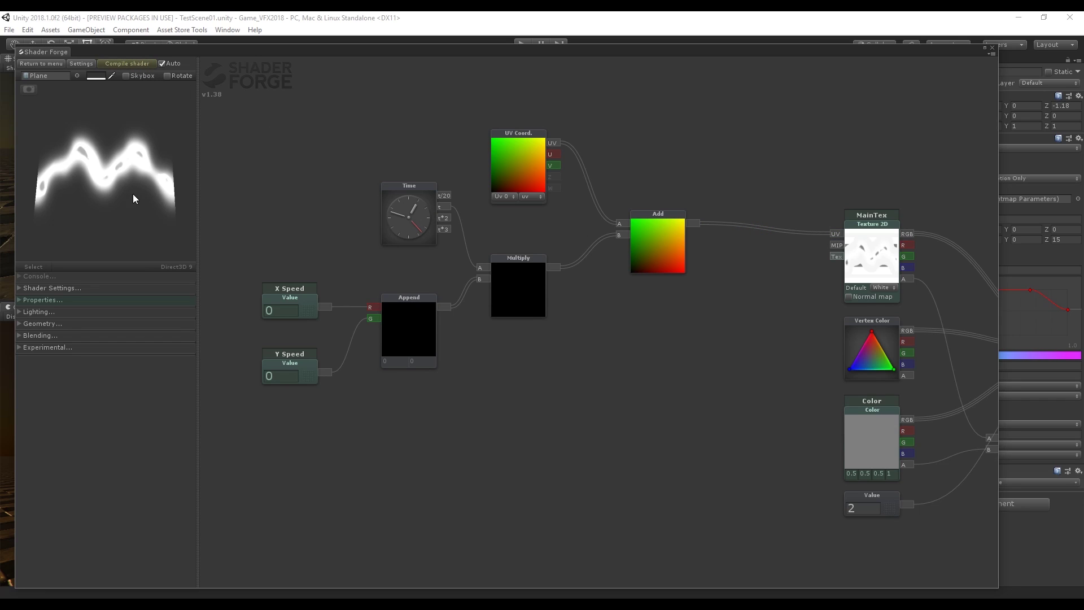
Set the X Speed value to 0.8.
{"action": "type", "text": "0.2"}
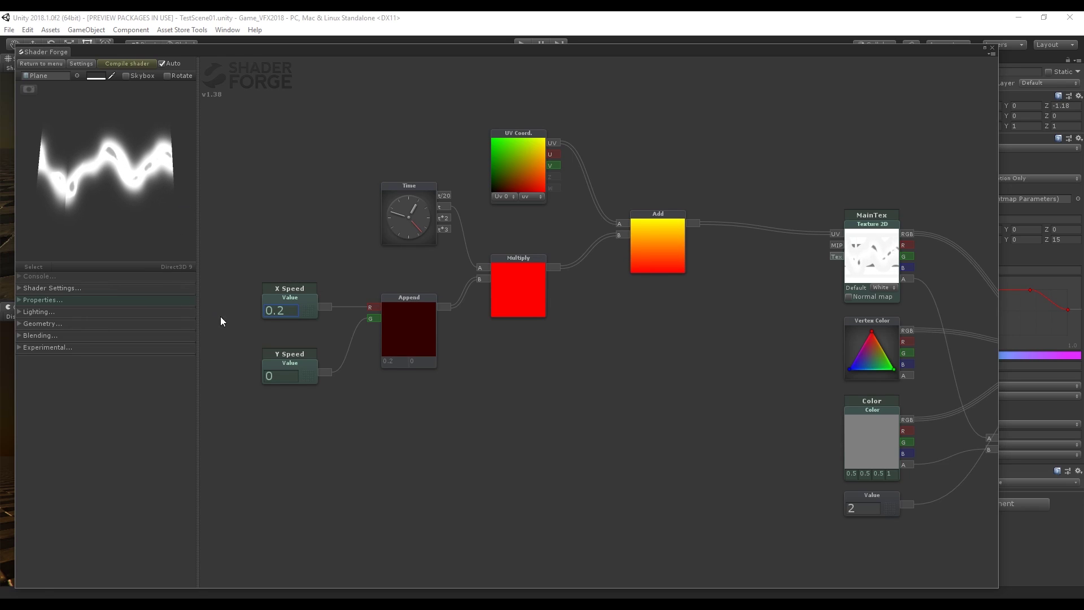
{"action": "left_click_drag", "start_coordinate": [294, 312], "coordinate": [161, 288]}
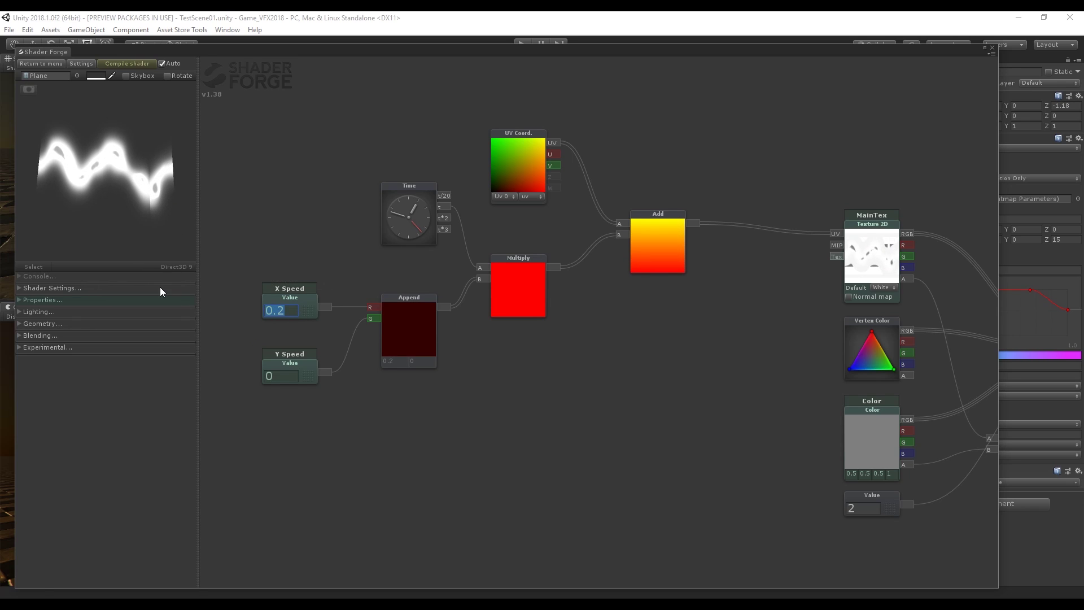
{"action": "type", "text": ".85"}
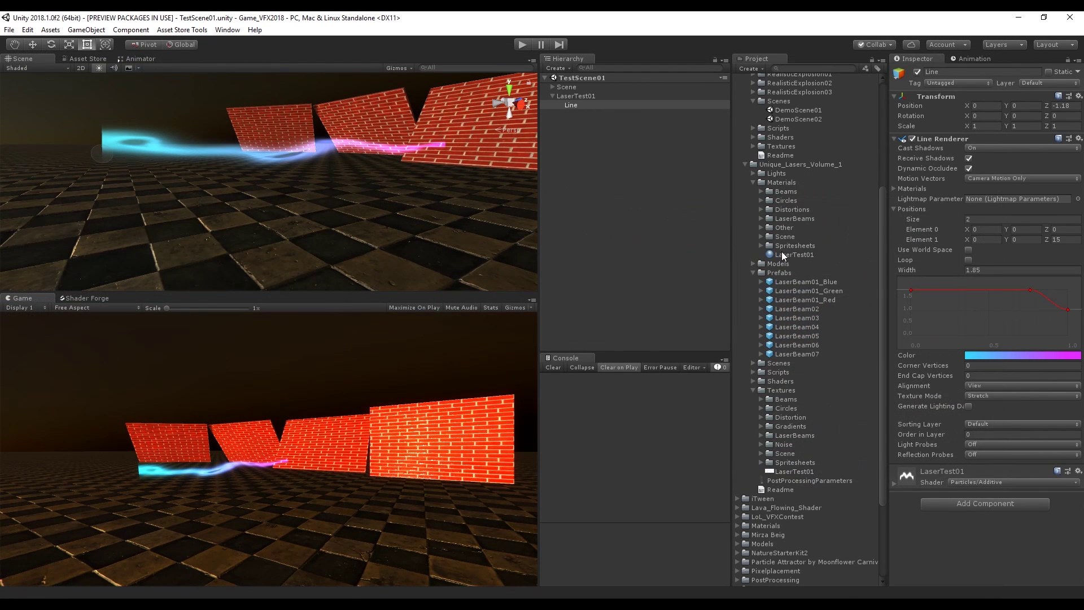
Switch the LaserTest01 material to the TestShader01 shader and set X Speed to -0.5.
{"action": "left_click", "coordinate": [811, 254]}
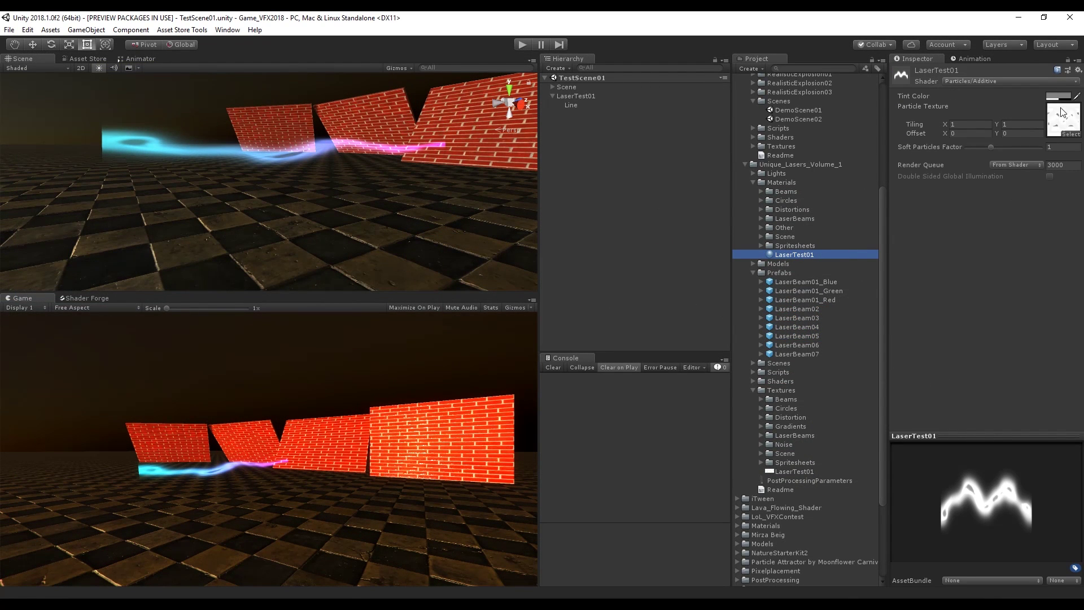
{"action": "left_click", "coordinate": [1066, 83]}
{"action": "mouse_move", "coordinate": [1005, 281]}
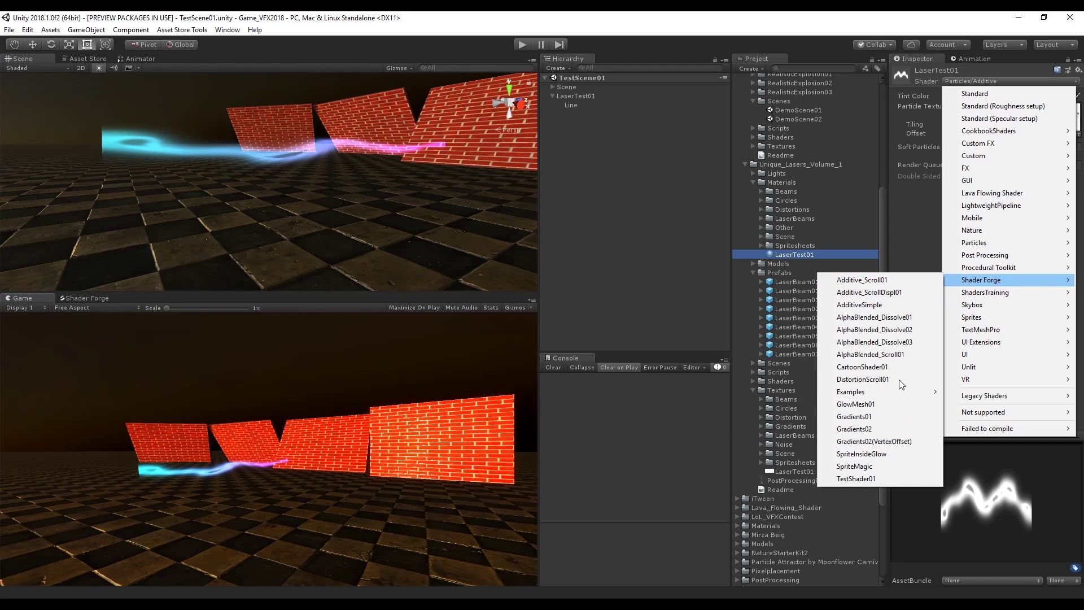
{"action": "left_click", "coordinate": [873, 479]}
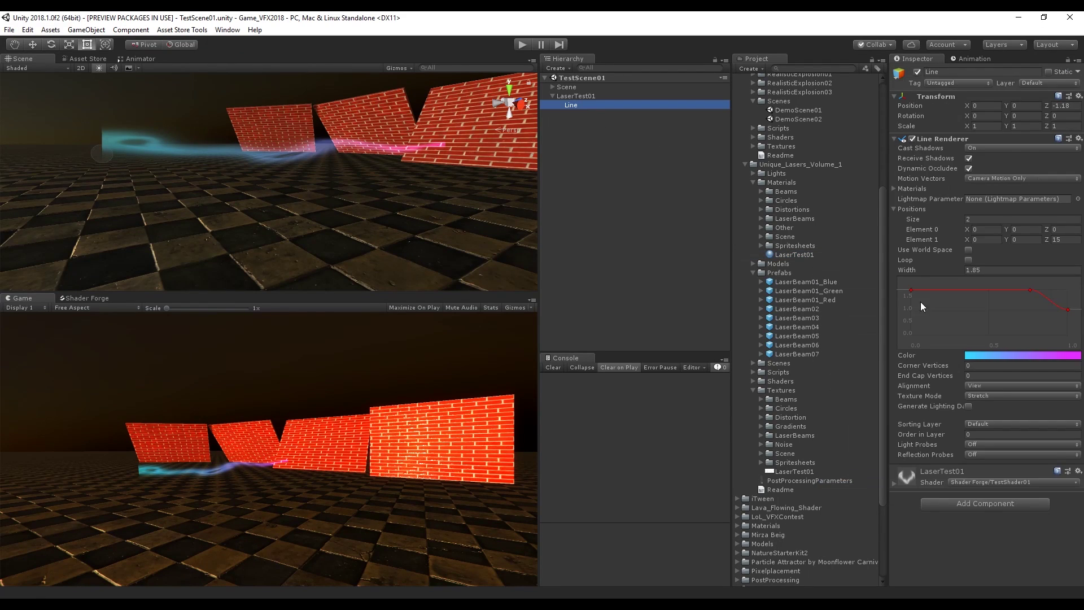
{"action": "left_click", "coordinate": [913, 490]}
{"action": "scroll", "coordinate": [975, 450], "scroll_direction": "down", "scroll_amount": 3}
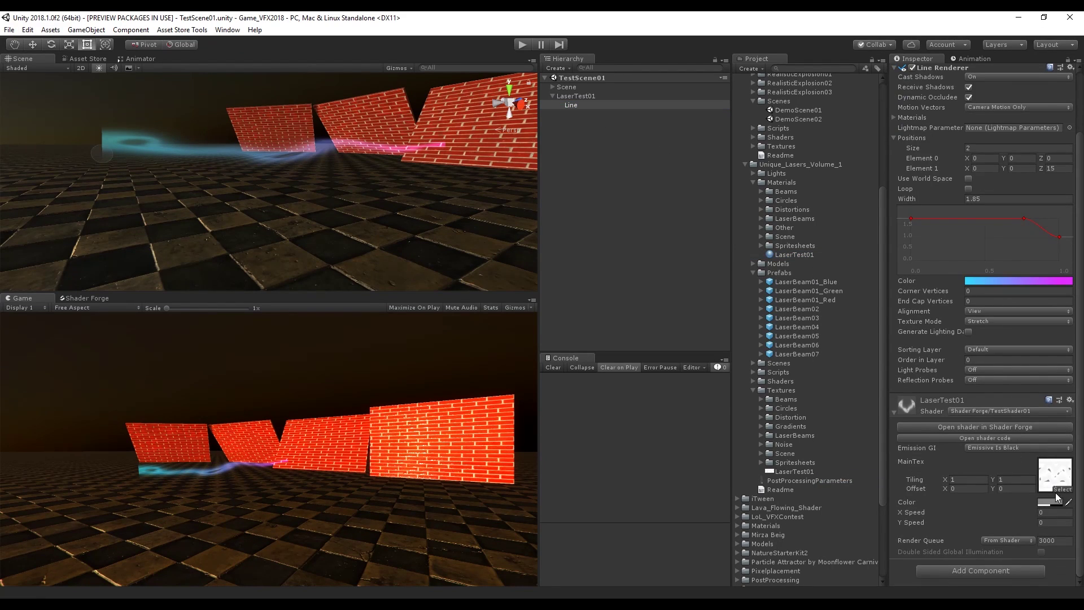
{"action": "left_click", "coordinate": [1061, 511]}
{"action": "type", "text": "-0.5"}
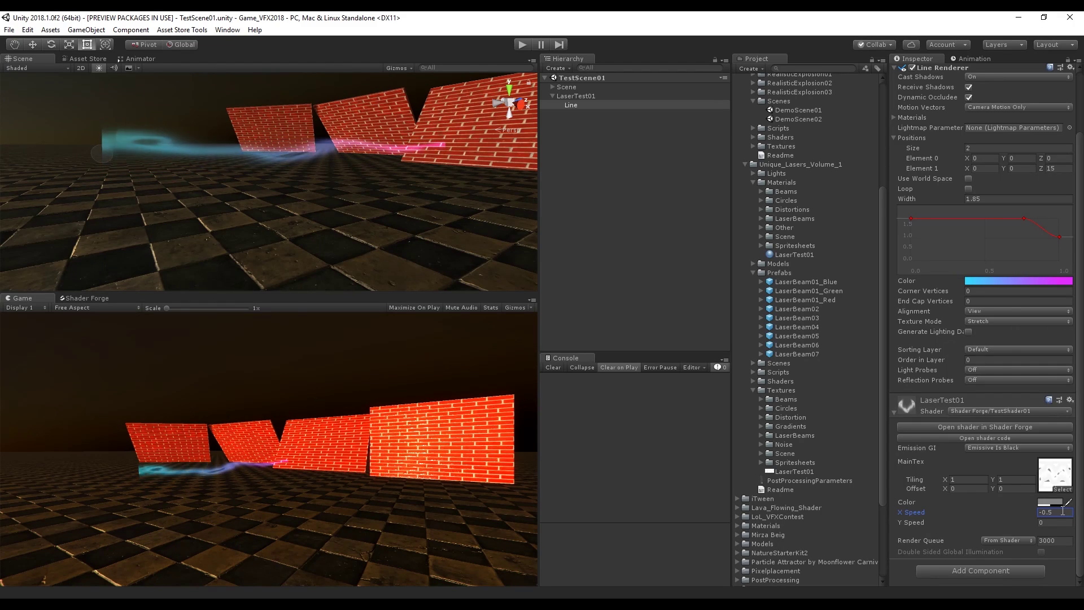
Tint the material white with alpha about 0.67 and select its Tiling X field.
{"action": "left_click", "coordinate": [1043, 500]}
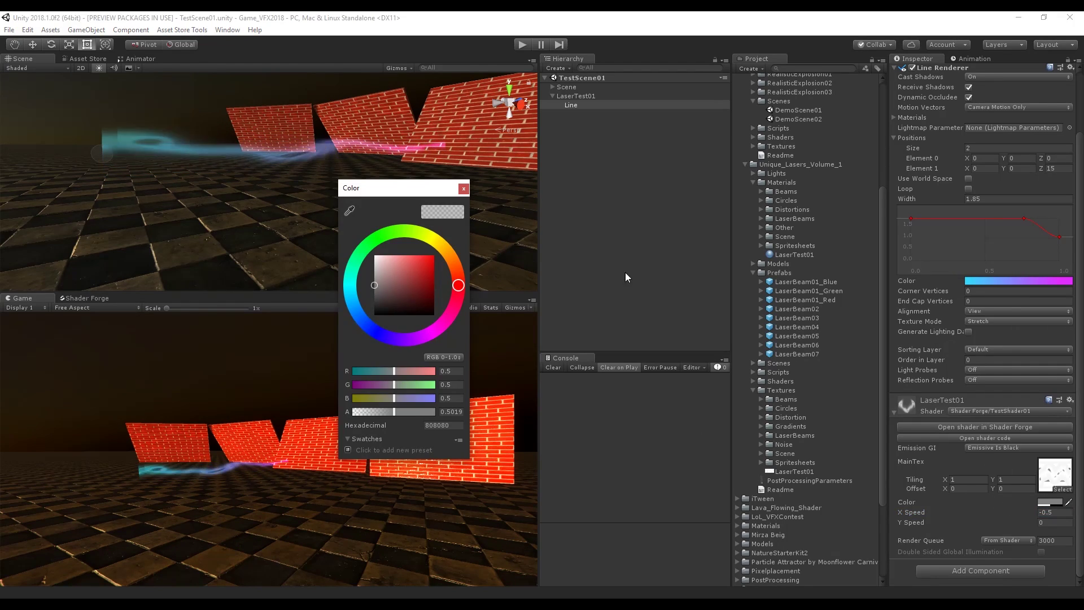
{"action": "left_click_drag", "start_coordinate": [379, 280], "coordinate": [362, 251]}
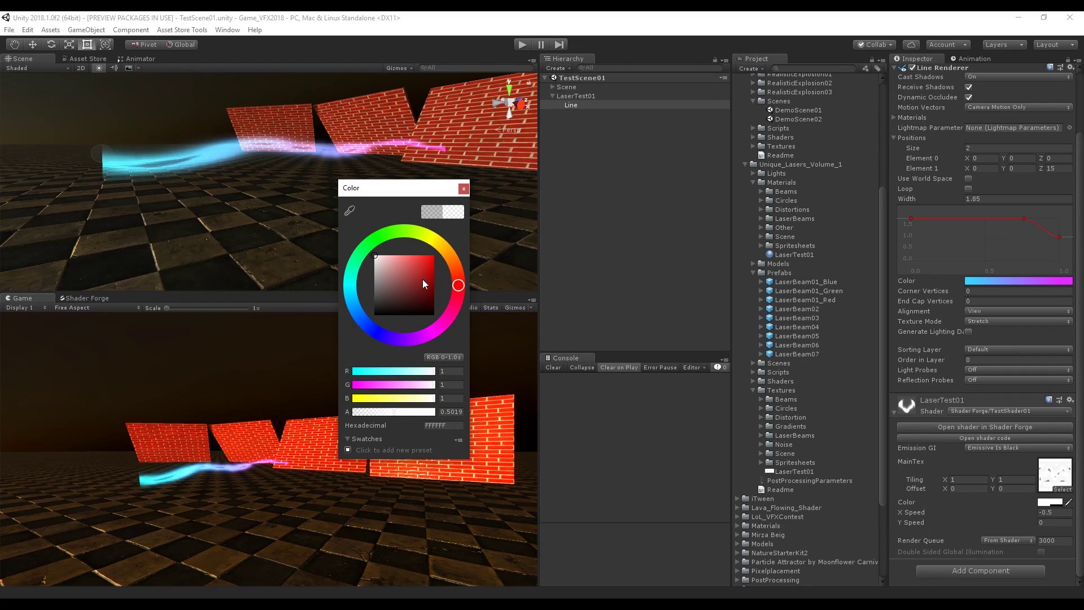
{"action": "left_click", "coordinate": [407, 412]}
{"action": "left_click", "coordinate": [463, 189]}
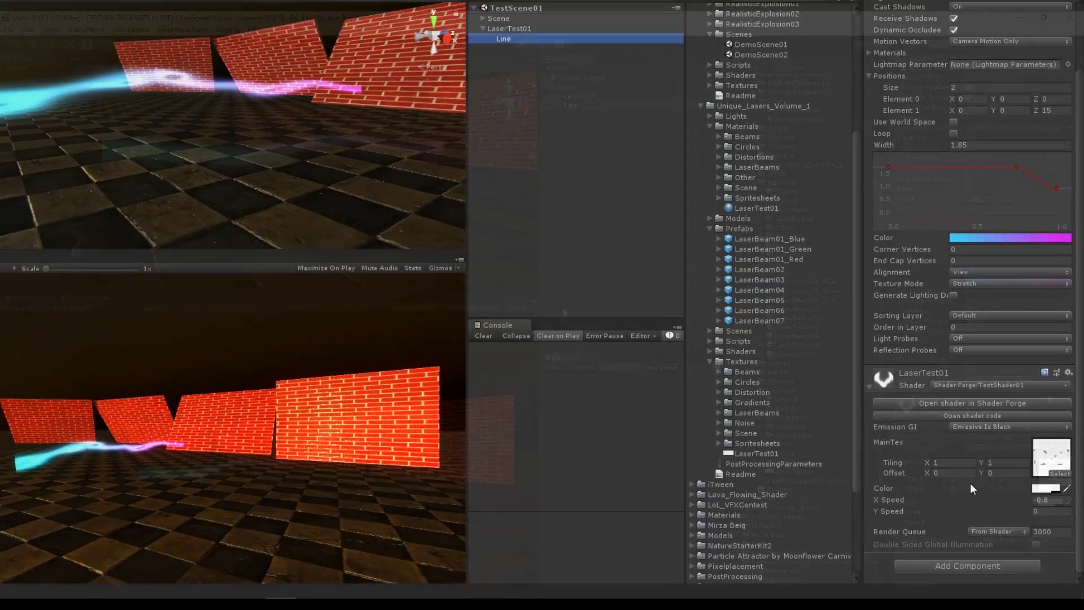
{"action": "left_click", "coordinate": [960, 480]}
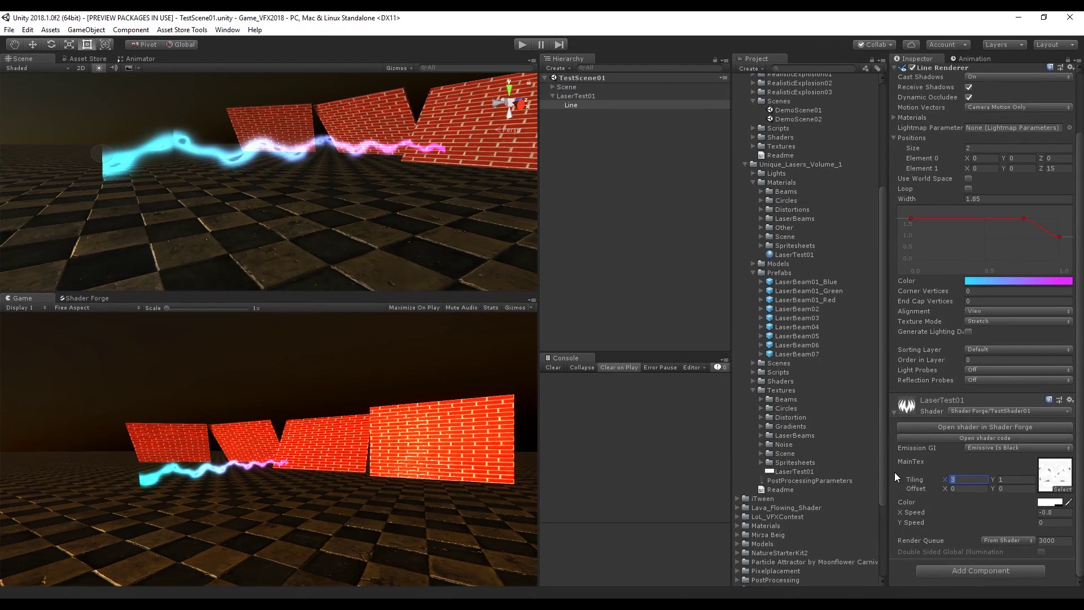
Set the material's Tiling X to 2 and add a Texture 2D node (node_9797) in Shader Forge.
{"action": "type", "text": "2"}
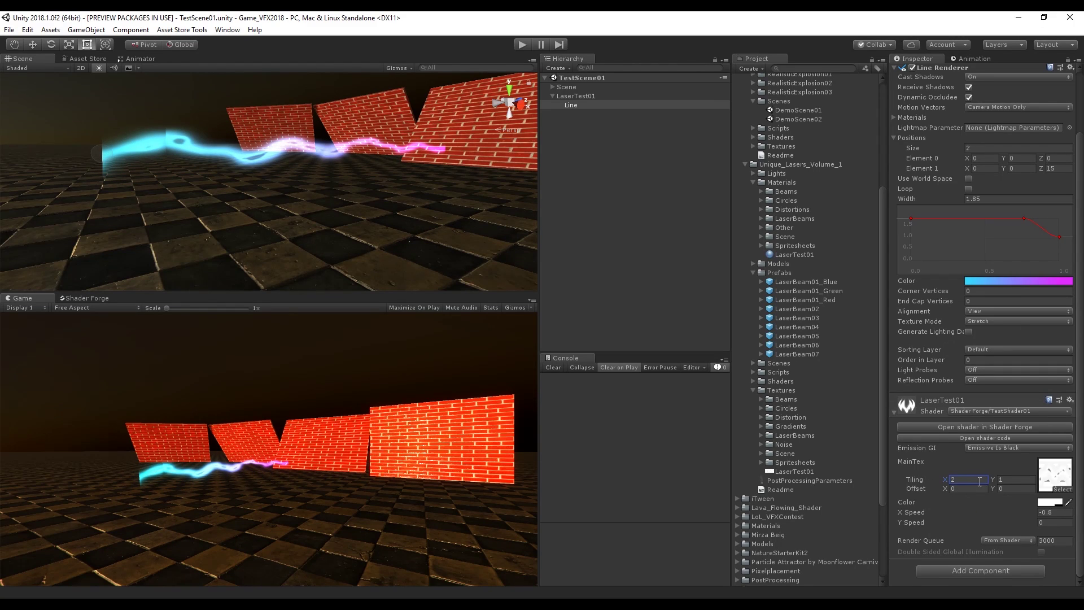
{"action": "left_click_drag", "start_coordinate": [980, 482], "coordinate": [950, 481]}
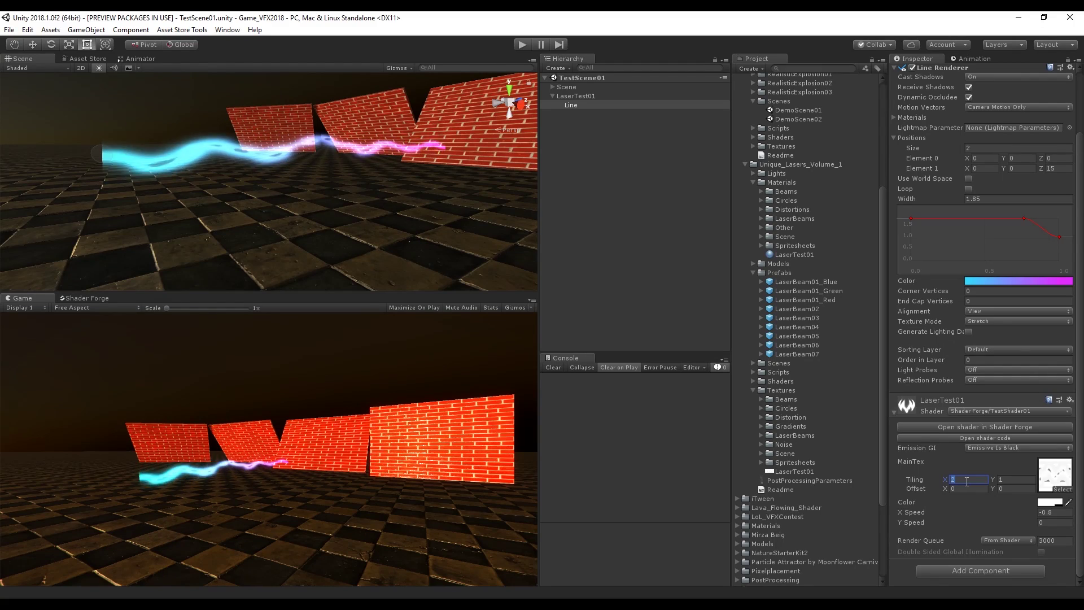
{"action": "left_click", "coordinate": [644, 252]}
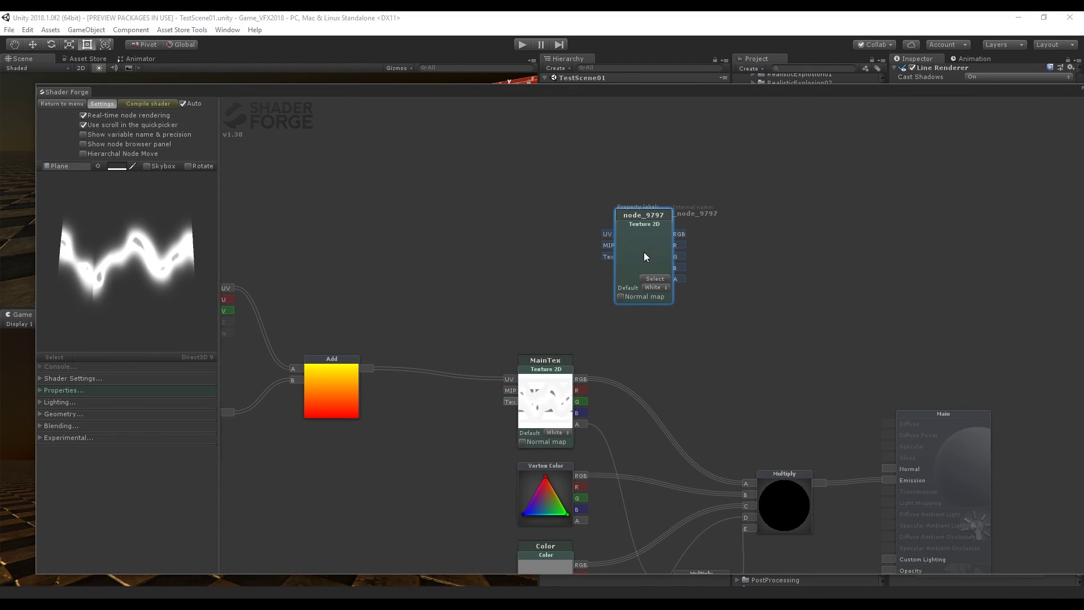
Rename the new texture node to Mask Frame and move it above MainTex.
{"action": "left_click", "coordinate": [656, 218]}
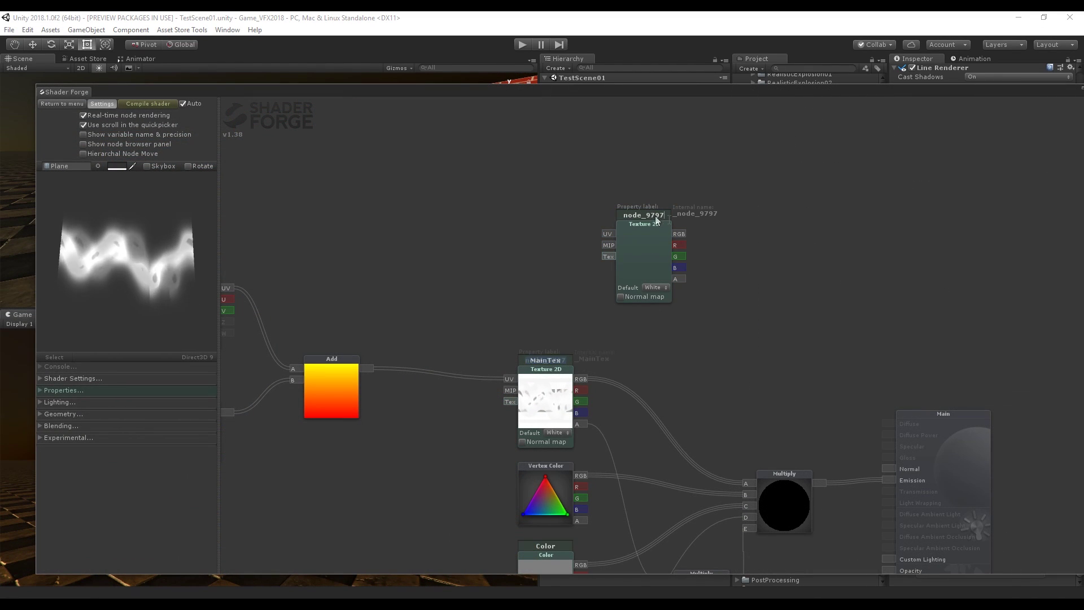
{"action": "left_click_drag", "start_coordinate": [657, 218], "coordinate": [622, 215]}
{"action": "type", "text": "Mask Frame"}
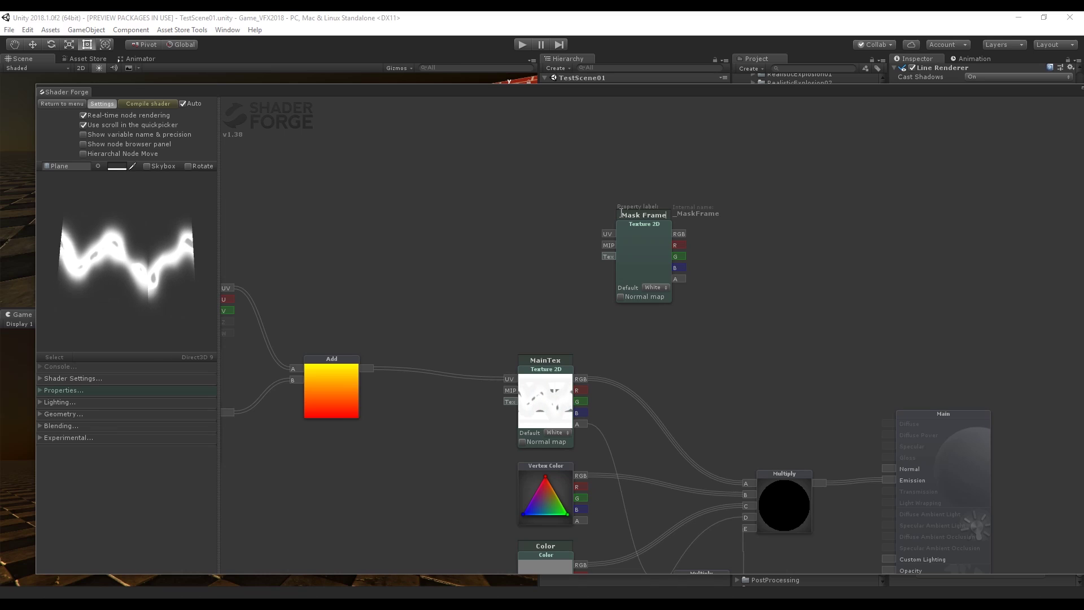
{"action": "key", "text": "Return"}
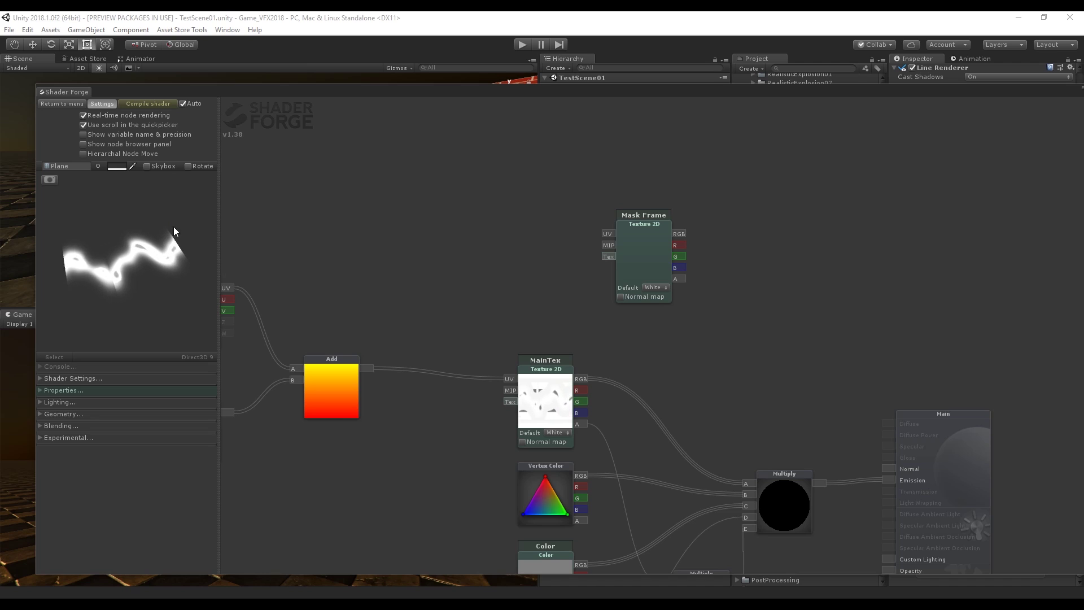
{"action": "left_click_drag", "start_coordinate": [667, 231], "coordinate": [571, 188]}
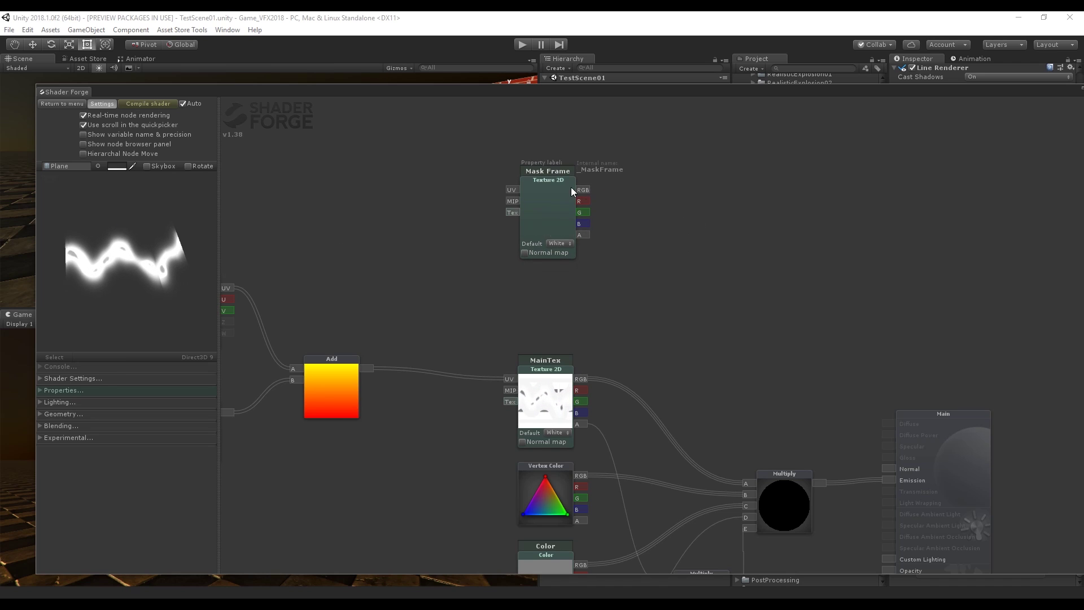
Duplicate it as Mask Texture, stack both masks above MainTex, and wire Add into Mask Texture's UV.
{"action": "key", "text": "ctrl+d"}
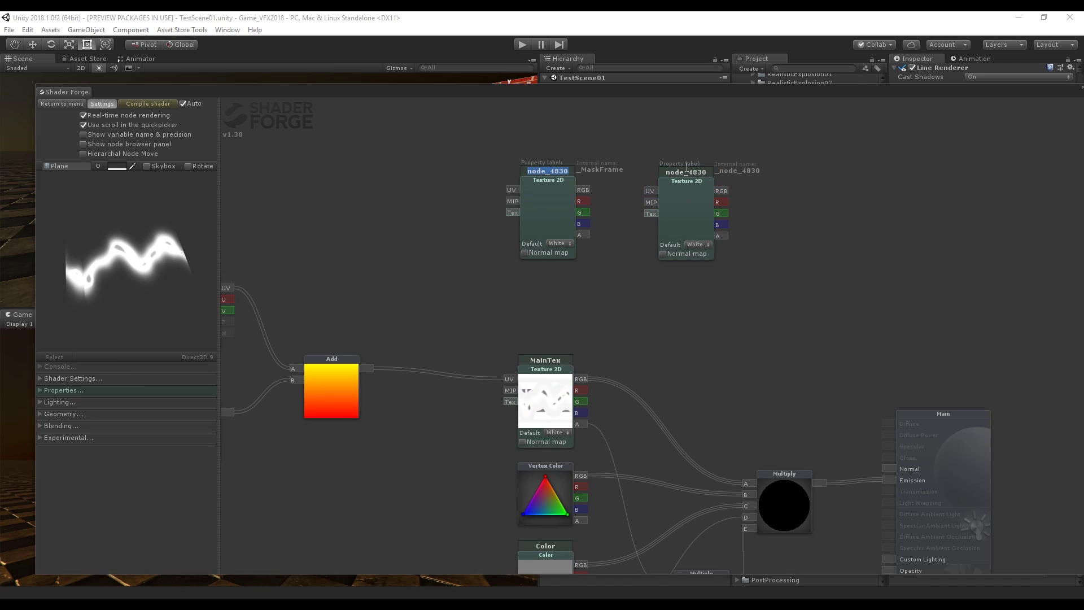
{"action": "left_click", "coordinate": [686, 172]}
{"action": "double_click", "coordinate": [686, 171]}
{"action": "type", "text": "Mask Texture"}
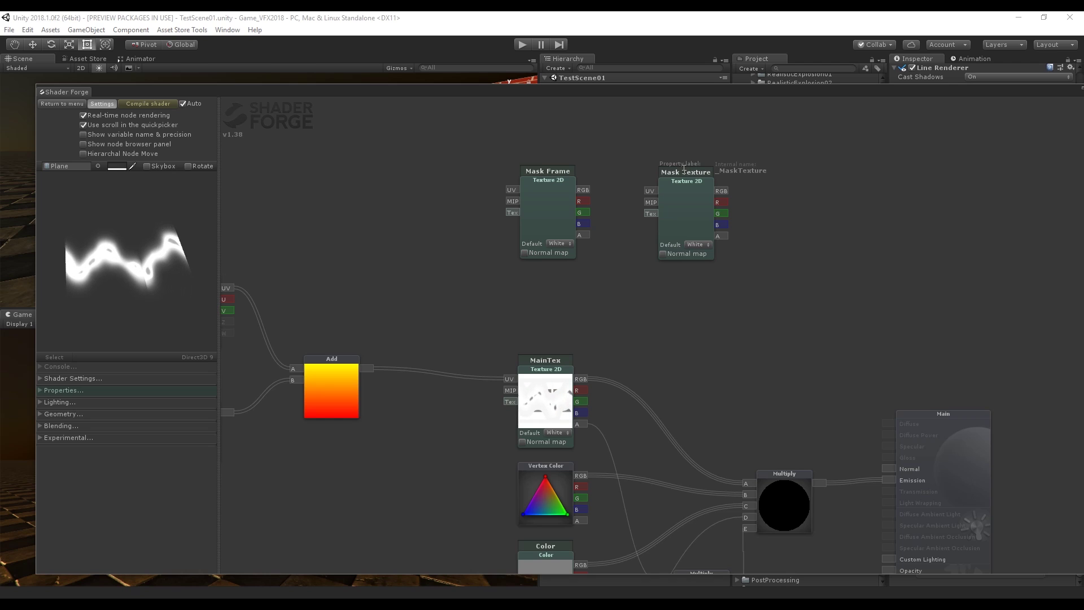
{"action": "left_click_drag", "start_coordinate": [573, 194], "coordinate": [579, 161]}
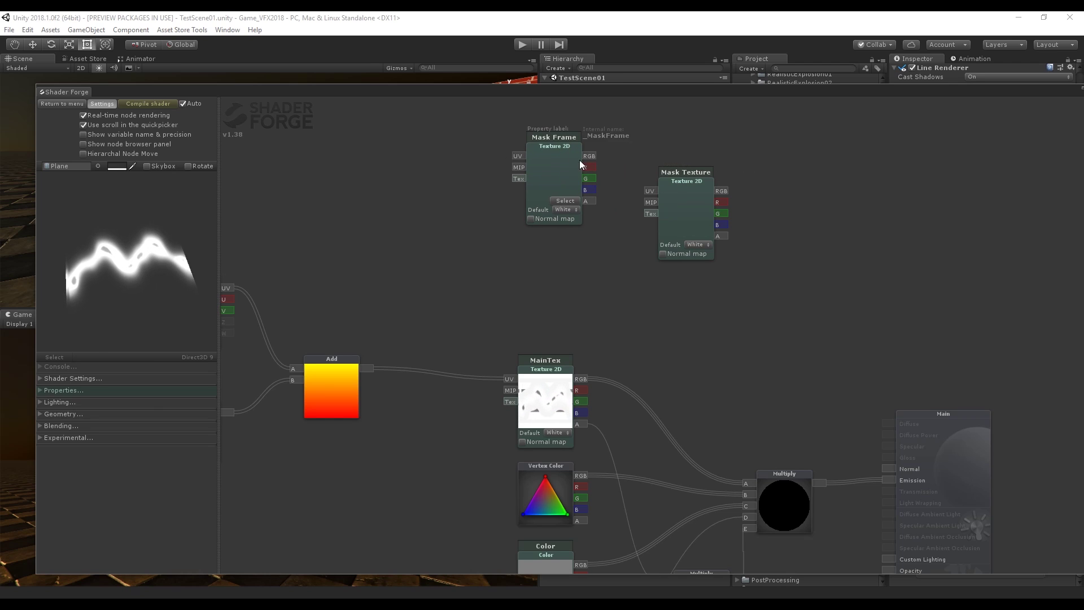
{"action": "left_click_drag", "start_coordinate": [676, 205], "coordinate": [550, 265]}
{"action": "left_click_drag", "start_coordinate": [552, 155], "coordinate": [544, 155]}
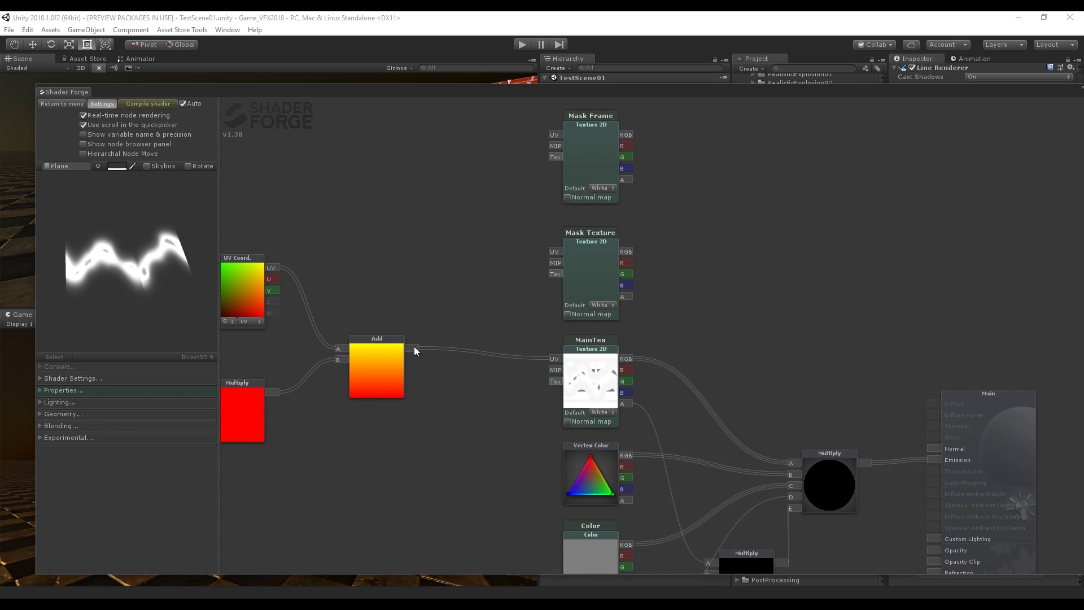
{"action": "left_click_drag", "start_coordinate": [415, 347], "coordinate": [559, 250]}
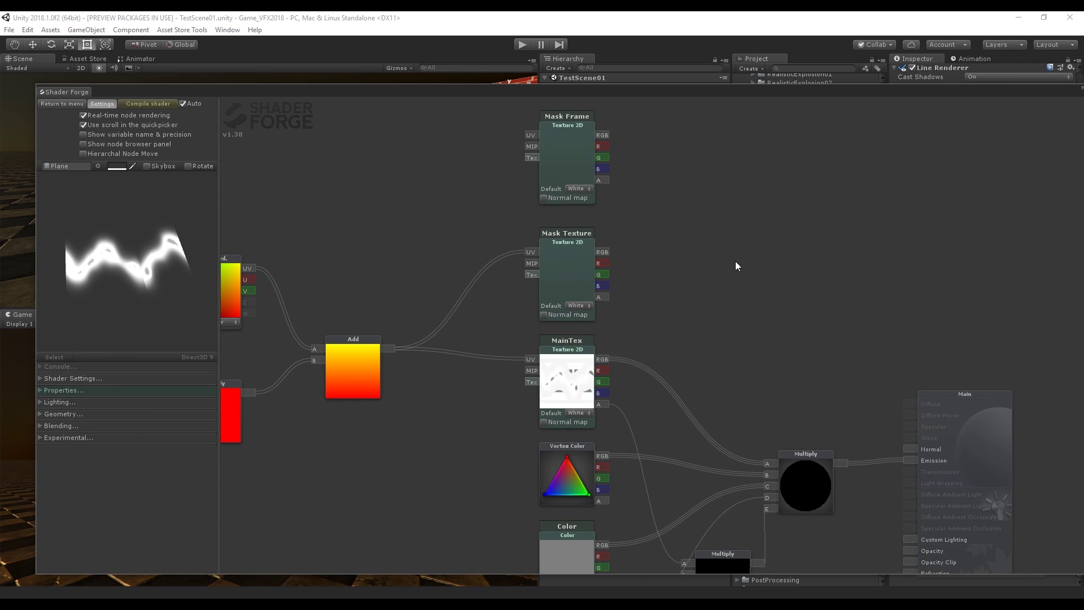
Multiply Mask Texture RGB by MainTex RGB and feed the result into the final Multiply.
{"action": "key", "text": "m"}
{"action": "left_click", "coordinate": [735, 263]}
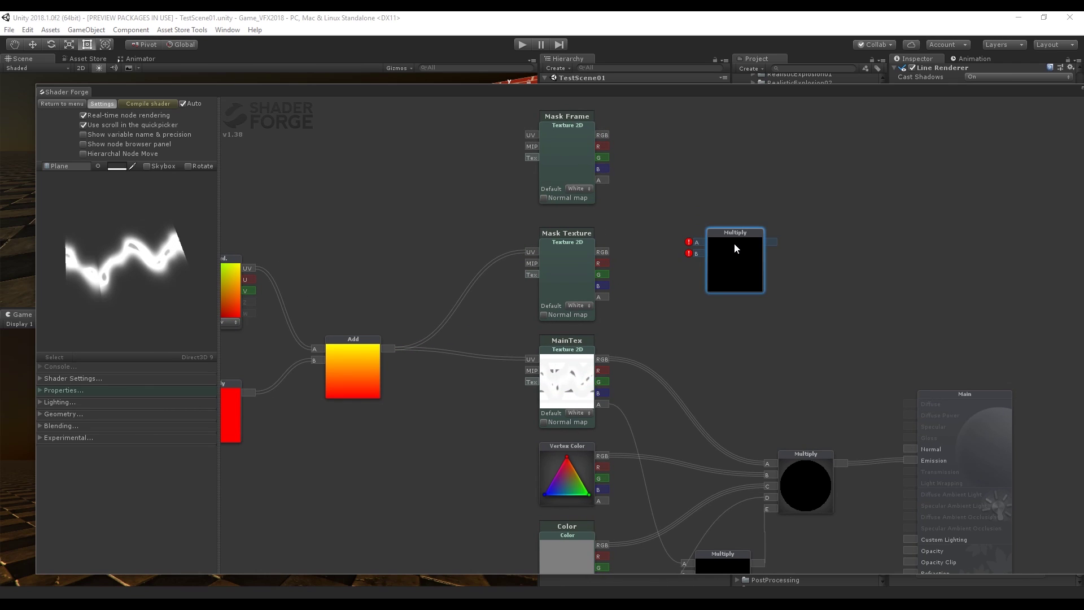
{"action": "left_click_drag", "start_coordinate": [602, 252], "coordinate": [712, 274]}
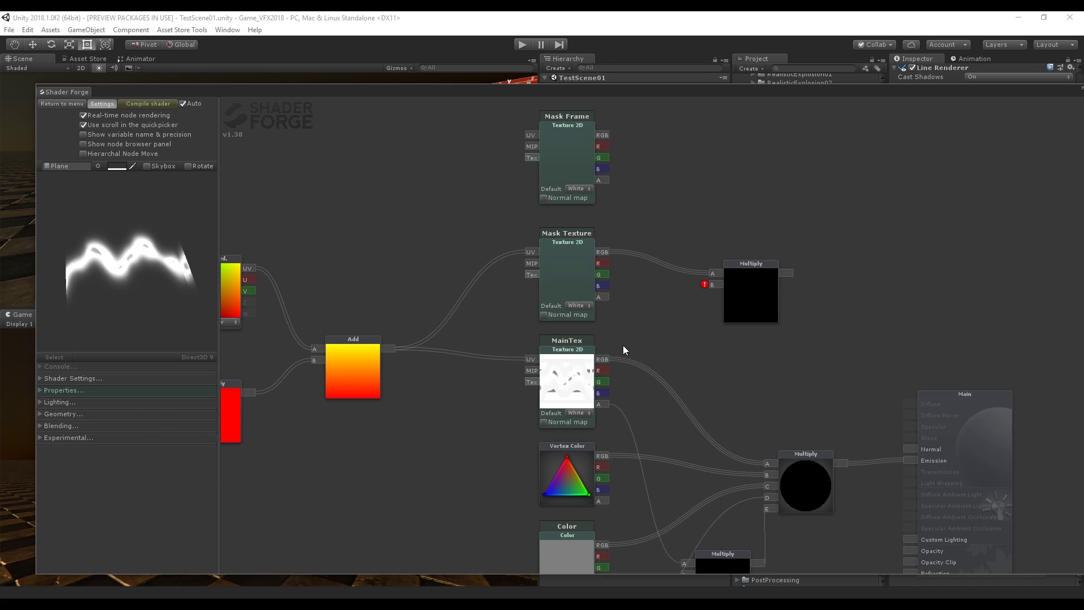
{"action": "left_click_drag", "start_coordinate": [603, 360], "coordinate": [713, 288]}
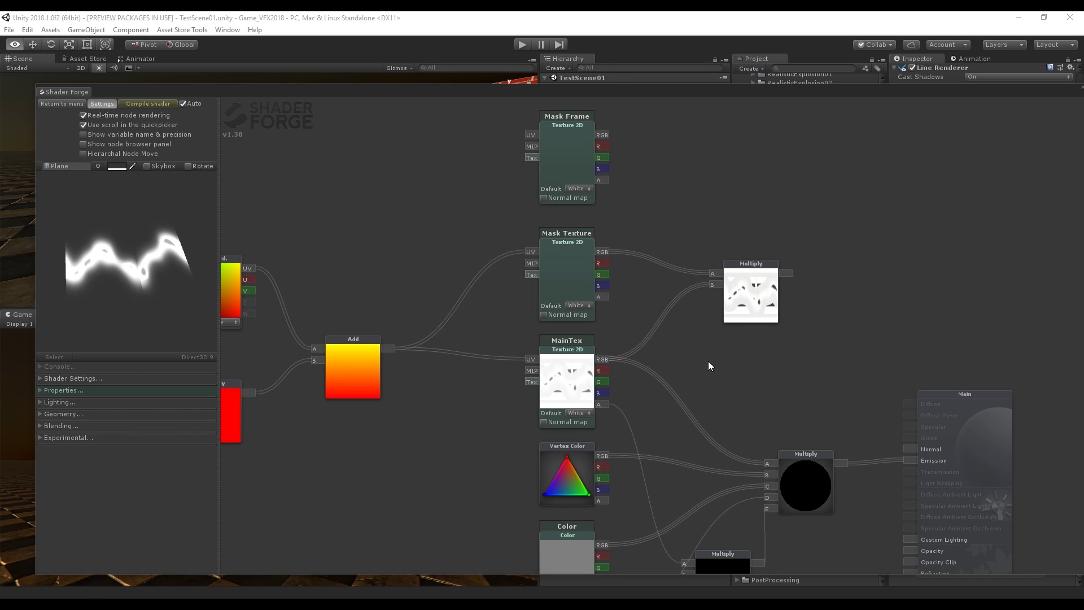
{"action": "left_click_drag", "start_coordinate": [789, 272], "coordinate": [766, 464]}
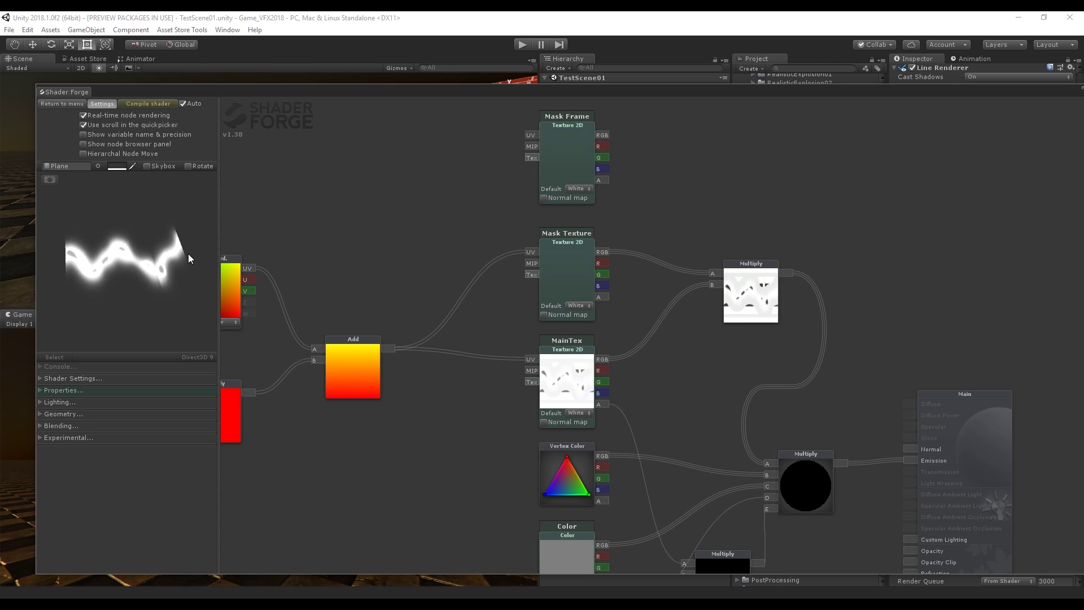
Assign the GradientCenter03 gradient texture to Mask Texture.
{"action": "left_click", "coordinate": [578, 297]}
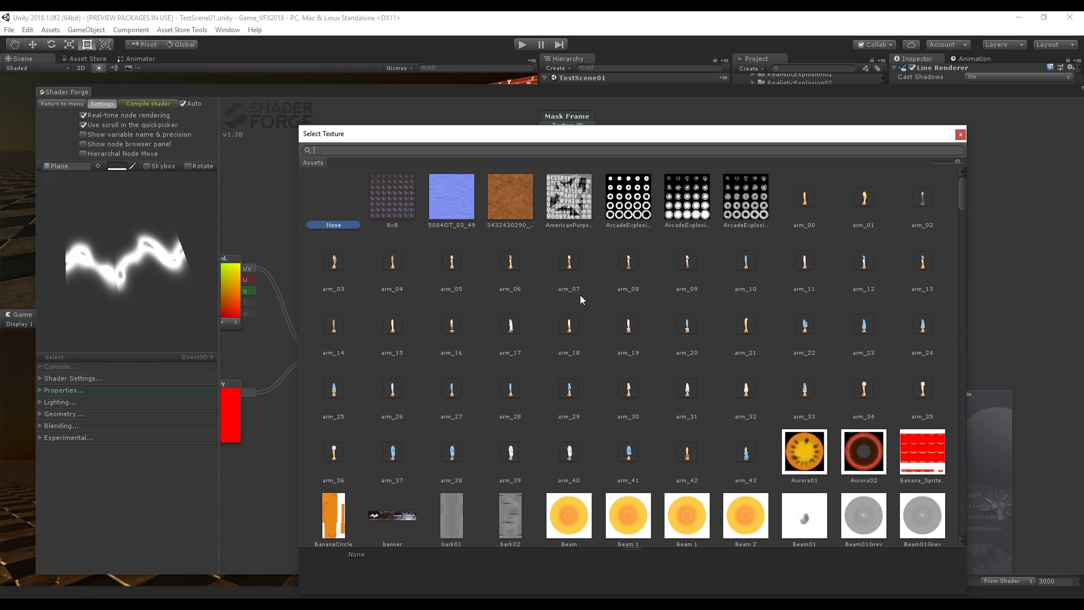
{"action": "type", "text": "grad"}
{"action": "left_click", "coordinate": [491, 264]}
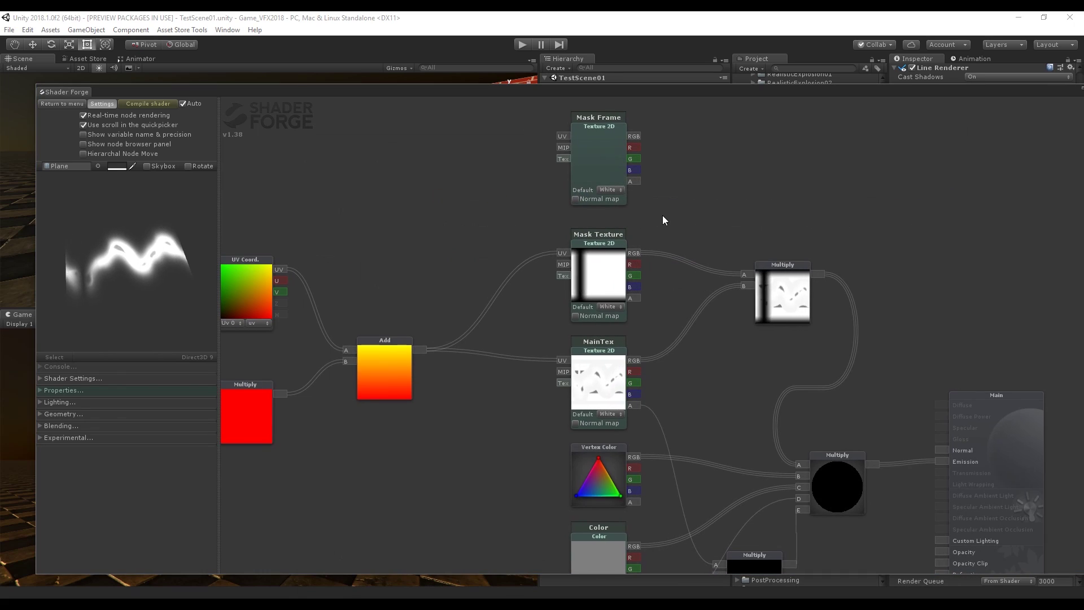
{"action": "mouse_move", "coordinate": [615, 270]}
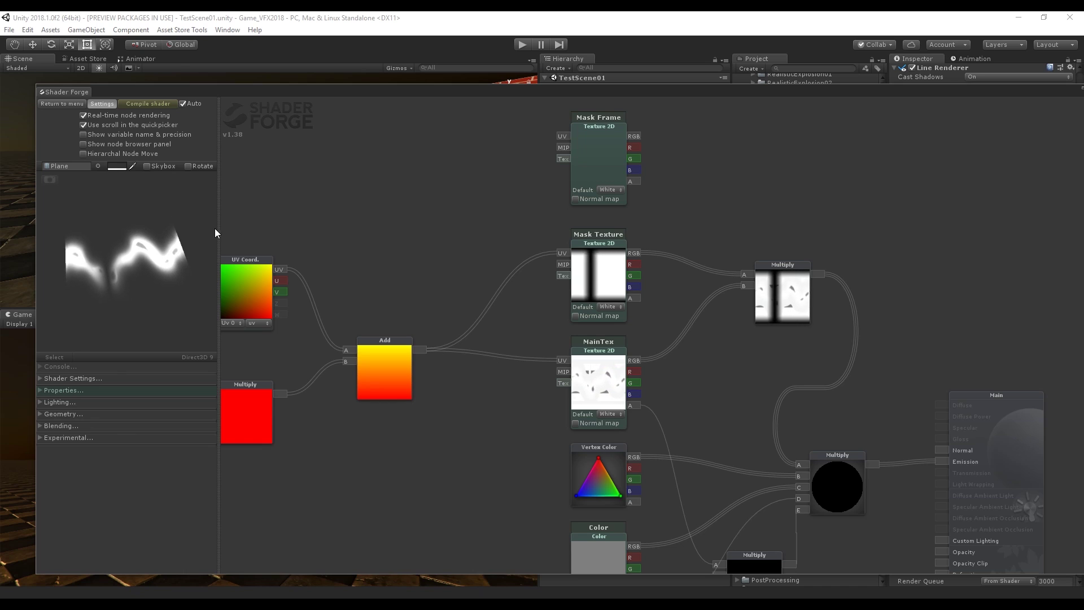
Connect Mask Frame's RGB to the third input of the Multiply node.
{"action": "left_click_drag", "start_coordinate": [697, 220], "coordinate": [687, 220]}
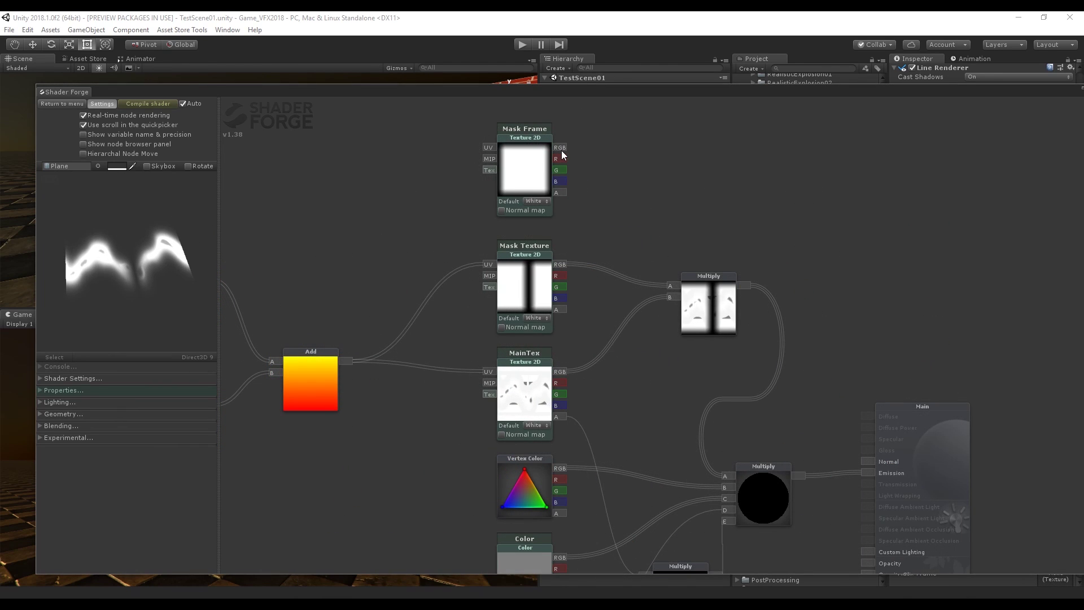
{"action": "left_click_drag", "start_coordinate": [561, 150], "coordinate": [672, 305]}
{"action": "left_click_drag", "start_coordinate": [672, 304], "coordinate": [671, 307]}
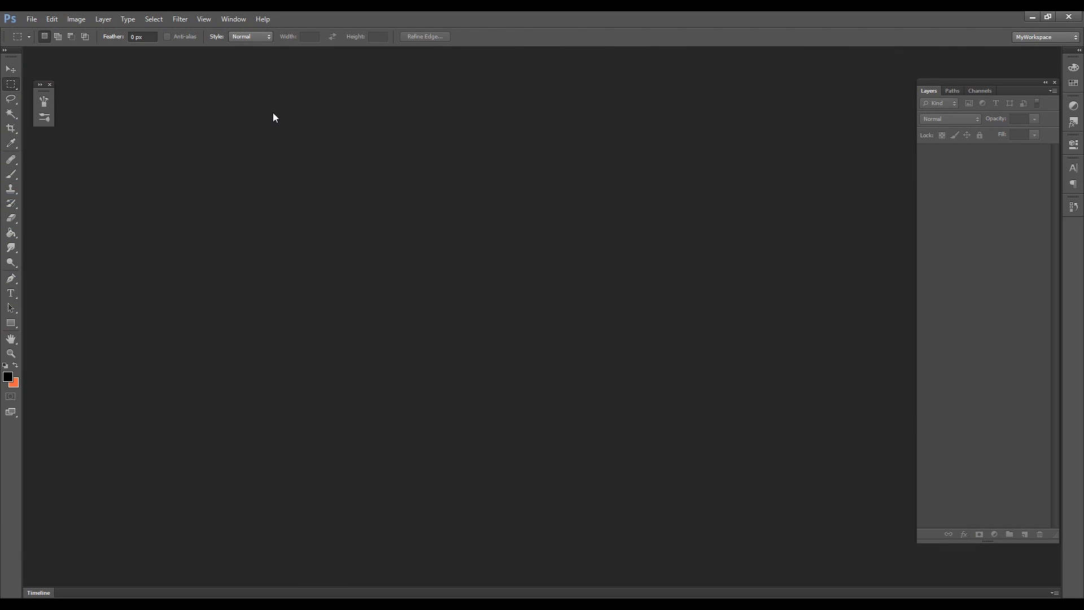
Create a new 500x500 Photoshop document and fill it with black.
{"action": "key", "text": "ctrl+n"}
{"action": "key", "text": "Tab"}
{"action": "key", "text": "Tab"}
{"action": "key", "text": "Return"}
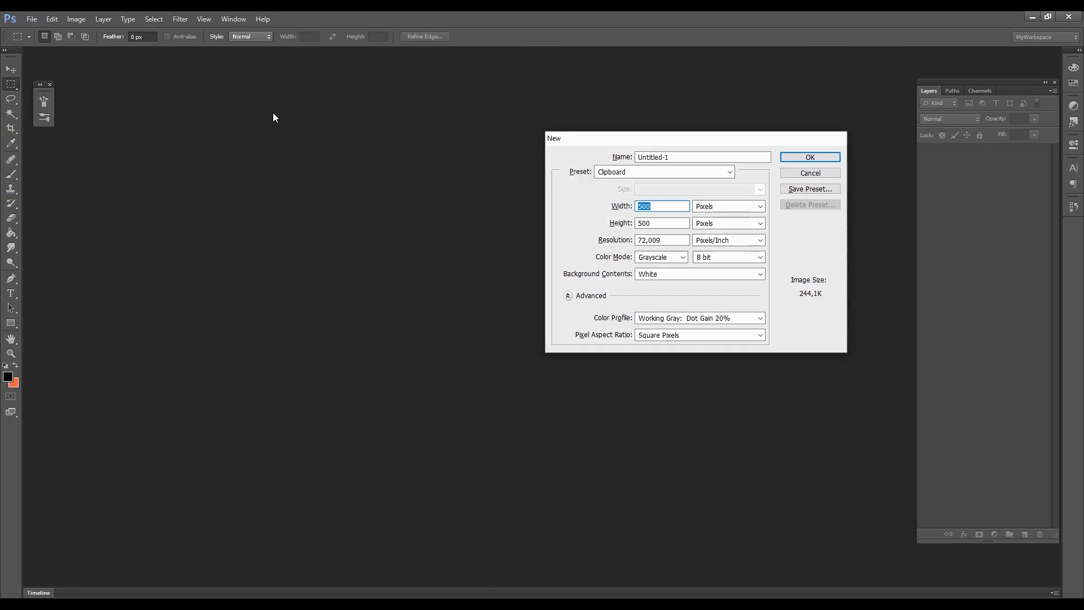
{"action": "left_click", "coordinate": [13, 238]}
{"action": "left_click", "coordinate": [458, 244]}
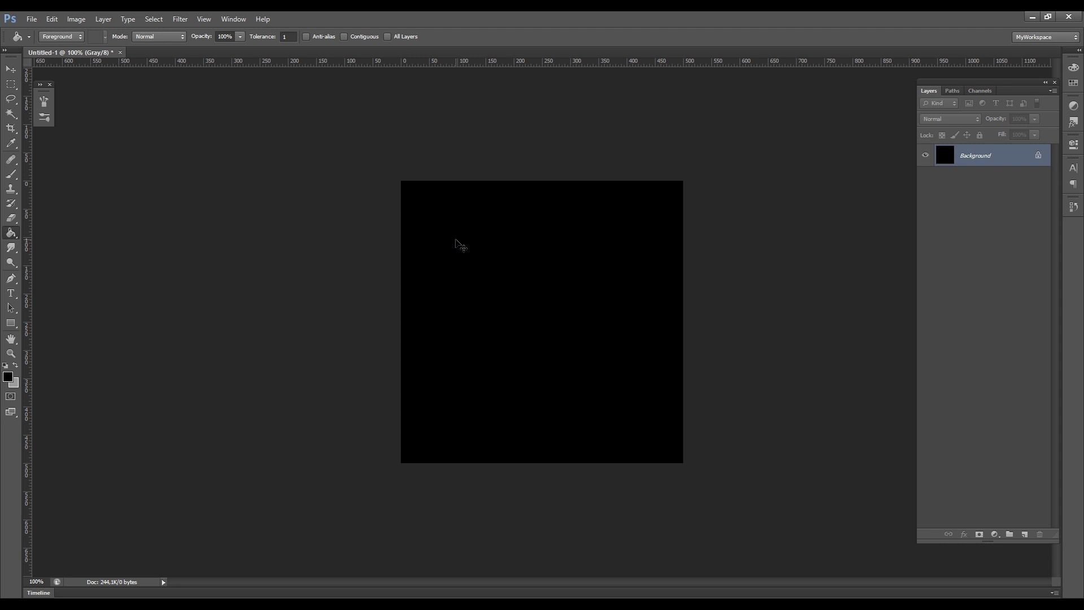
Add Layer 1 and fill it with white.
{"action": "key", "text": "ctrl+shift+n"}
{"action": "key", "text": "Return"}
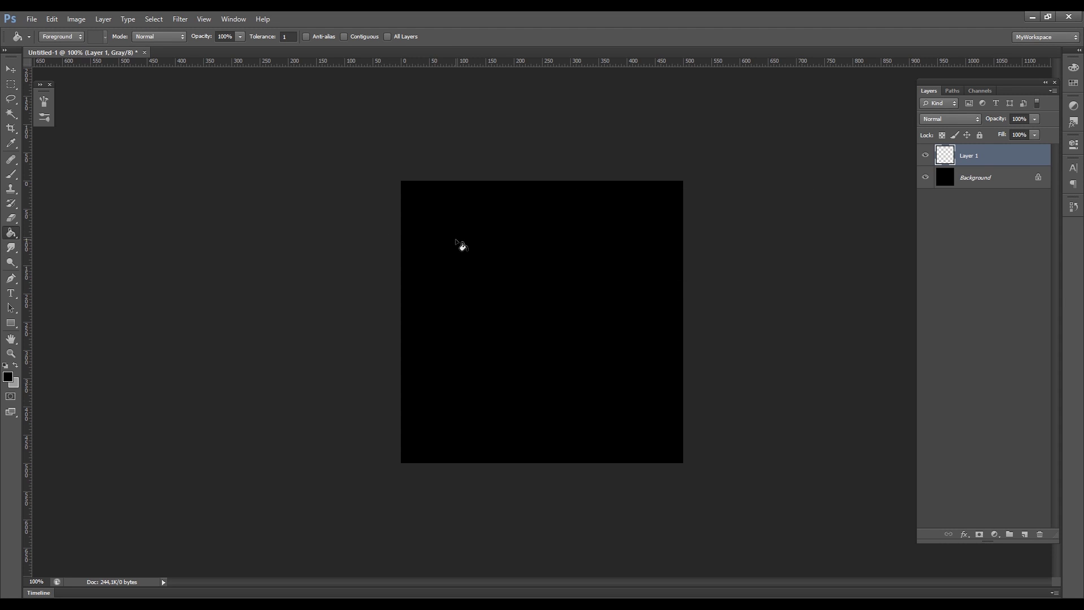
{"action": "left_click", "coordinate": [9, 379]}
{"action": "left_click_drag", "start_coordinate": [690, 293], "coordinate": [490, 270]}
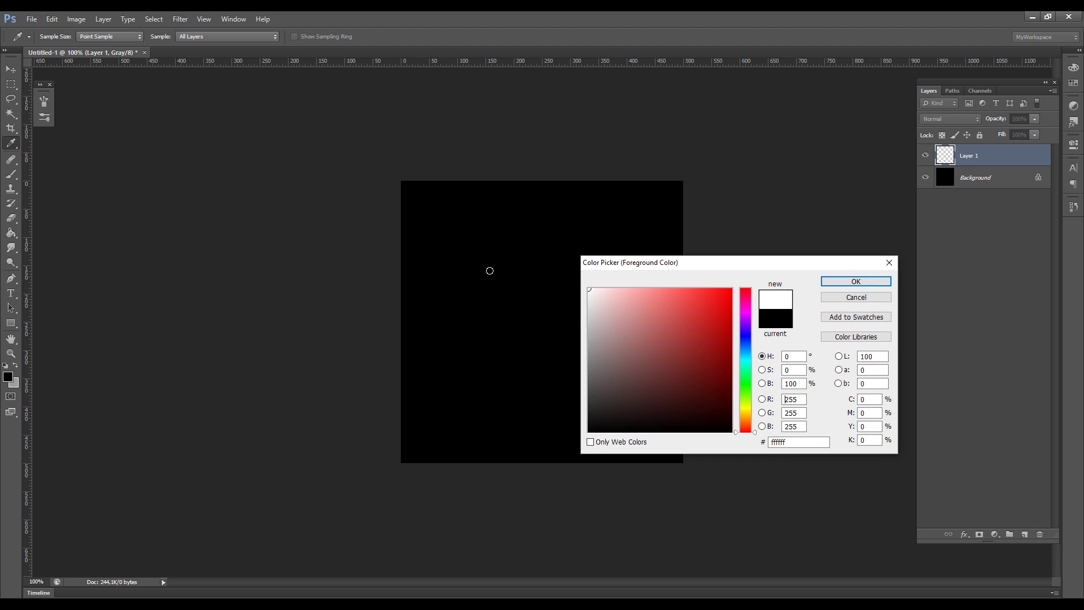
{"action": "left_click", "coordinate": [826, 282]}
{"action": "key", "text": "g"}
{"action": "left_click", "coordinate": [619, 255]}
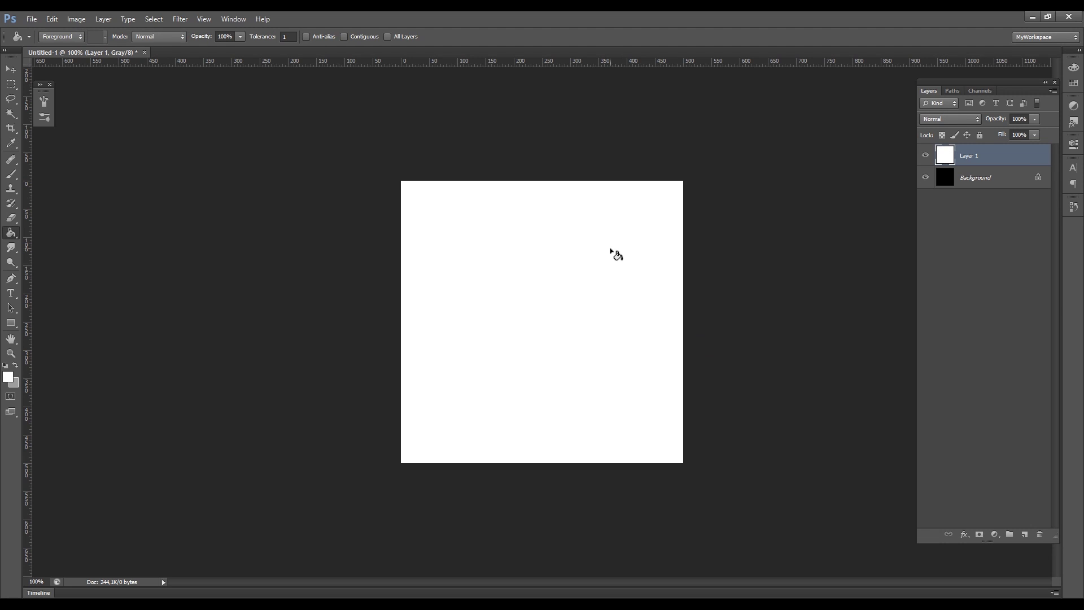
Feather a left-edge strip by 20 px and erase it from Layer 1.
{"action": "key", "text": "shift+g"}
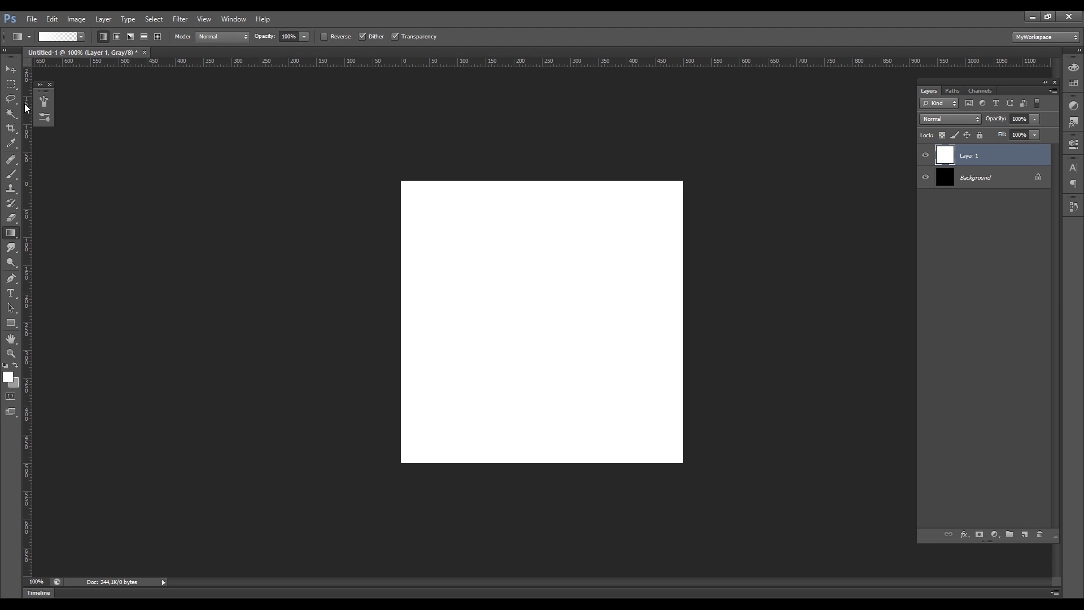
{"action": "left_click", "coordinate": [12, 87]}
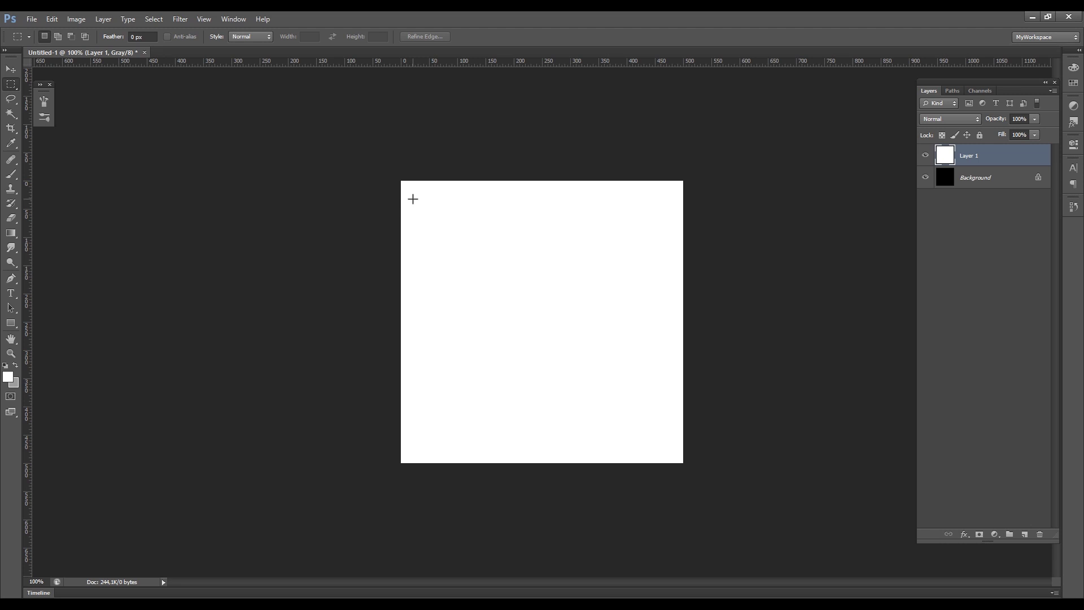
{"action": "left_click_drag", "start_coordinate": [365, 158], "coordinate": [428, 483]}
{"action": "right_click", "coordinate": [428, 241]}
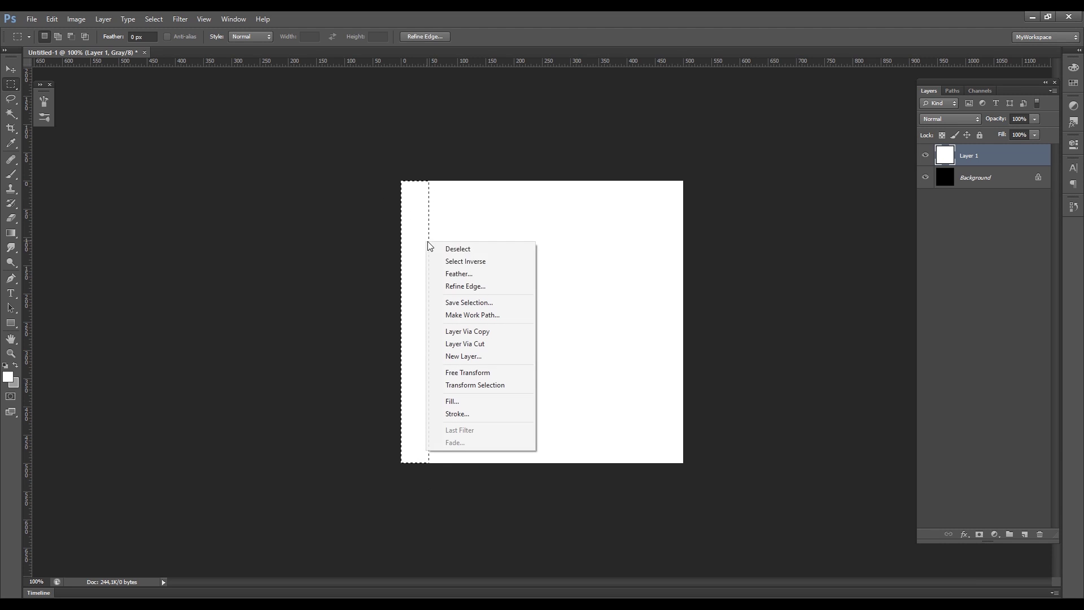
{"action": "left_click", "coordinate": [466, 274]}
{"action": "type", "text": "20"}
{"action": "key", "text": "Return"}
{"action": "key", "text": "Delete"}
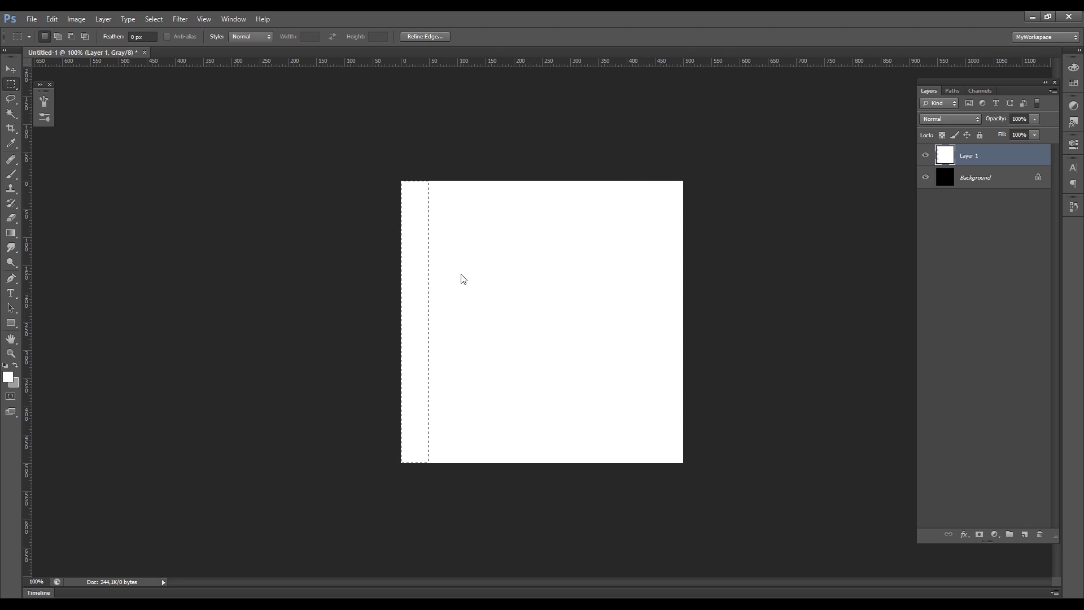
{"action": "key", "text": "Delete"}
{"action": "key", "text": "ctrl+d"}
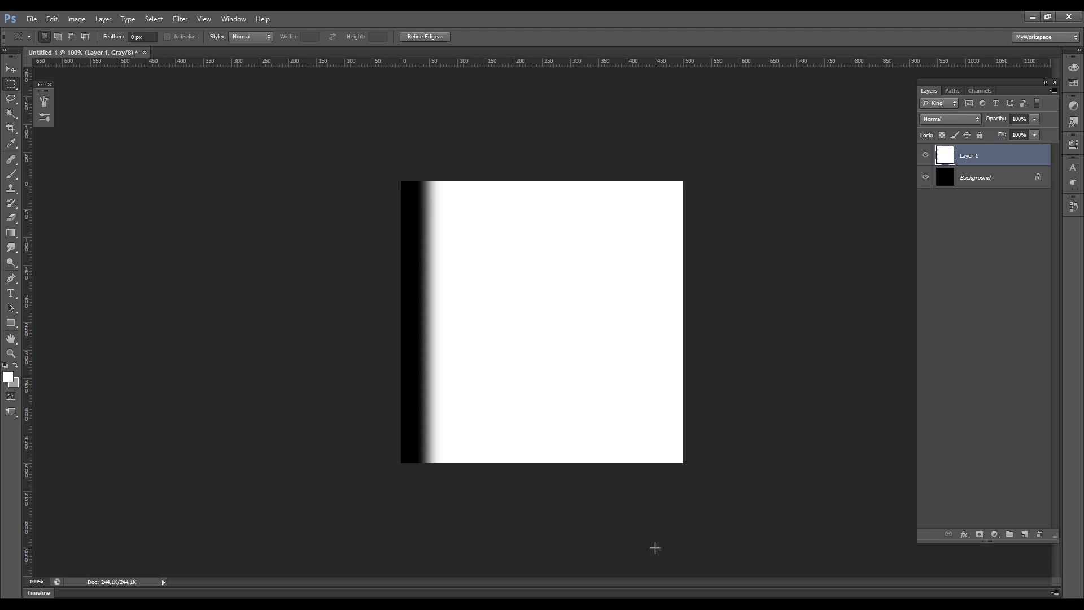
Feather the right-edge strip by 20 px and erase it.
{"action": "left_click_drag", "start_coordinate": [655, 548], "coordinate": [712, 158]}
{"action": "right_click", "coordinate": [676, 199]}
{"action": "left_click", "coordinate": [721, 233]}
{"action": "key", "text": "Return"}
{"action": "key", "text": "Delete"}
{"action": "key", "text": "ctrl+d"}
Feather the top-edge strip by 20 px and erase it.
{"action": "left_click_drag", "start_coordinate": [348, 134], "coordinate": [809, 204]}
{"action": "right_click", "coordinate": [695, 194]}
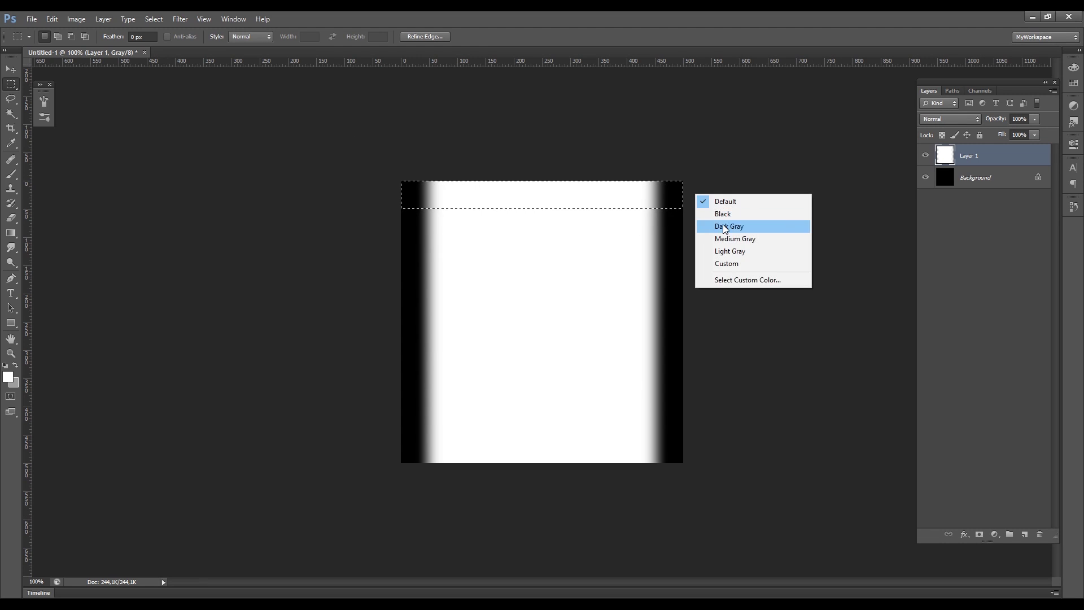
{"action": "right_click", "coordinate": [656, 201]}
{"action": "left_click", "coordinate": [661, 235]}
{"action": "key", "text": "Return"}
{"action": "key", "text": "Delete"}
{"action": "key", "text": "ctrl+d"}
Feather the bottom-edge strip by 20 px and erase it.
{"action": "left_click_drag", "start_coordinate": [819, 535], "coordinate": [292, 433]}
{"action": "right_click", "coordinate": [668, 351]}
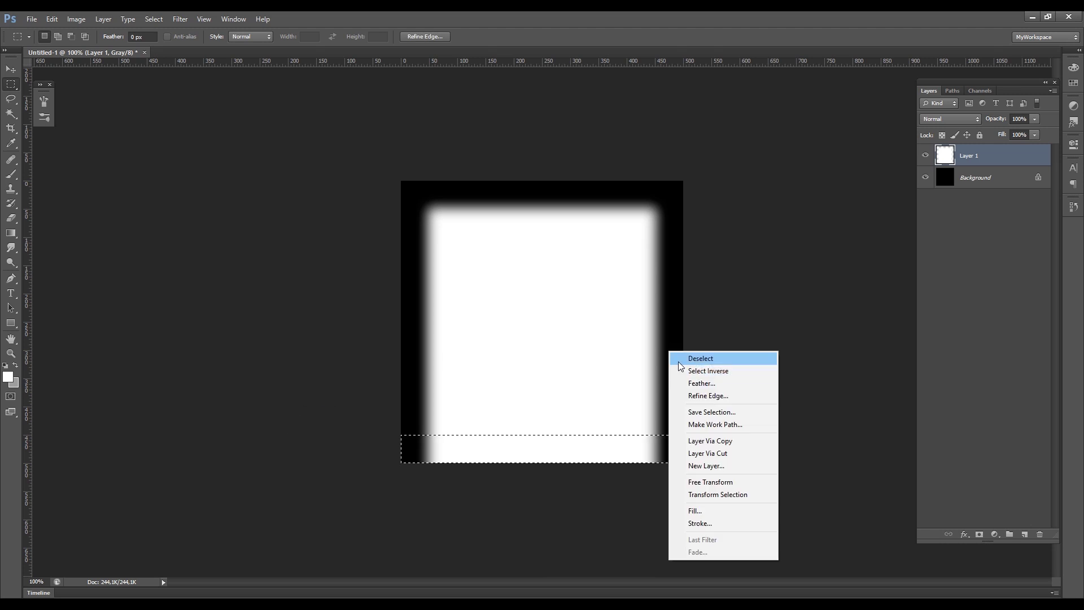
{"action": "left_click", "coordinate": [707, 383]}
{"action": "key", "text": "Return"}
{"action": "key", "text": "Delete"}
Hide the black Background layer, then select the Line laser object in Unity.
{"action": "left_click", "coordinate": [926, 178]}
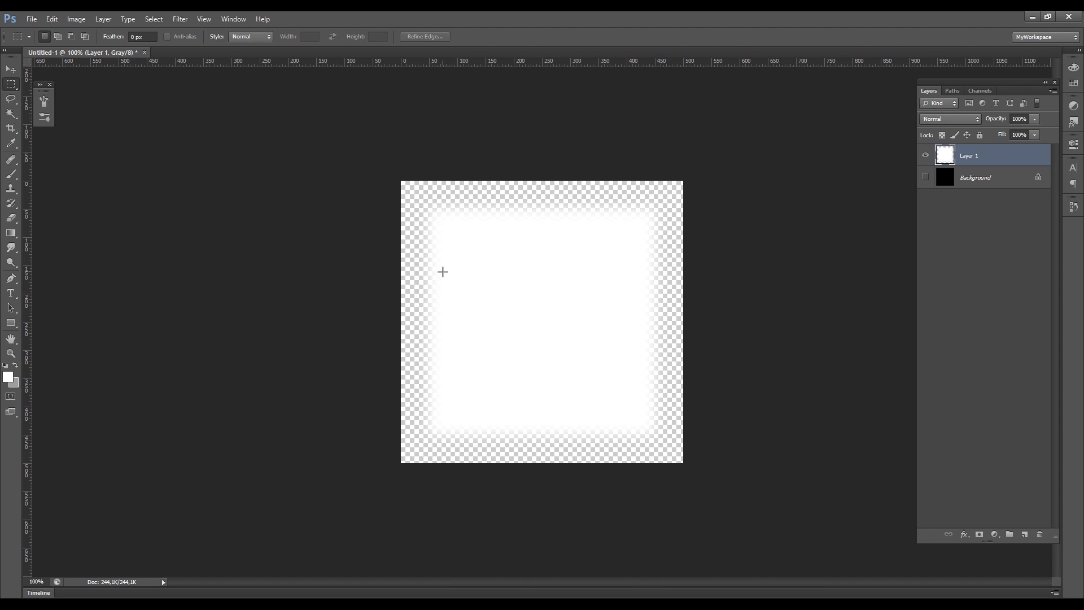
{"action": "left_click", "coordinate": [572, 105]}
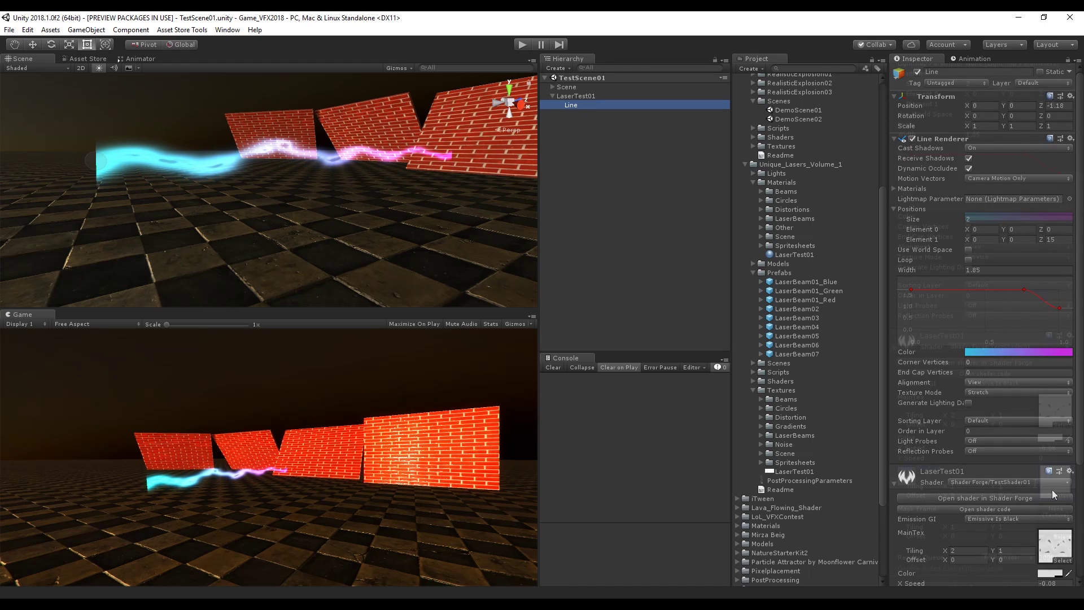
{"action": "scroll", "coordinate": [1050, 480], "scroll_direction": "down", "scroll_amount": 5}
Search 'grad' in the texture picker and assign GradientCenter03 as the Mask Frame.
{"action": "left_click", "coordinate": [1057, 537]}
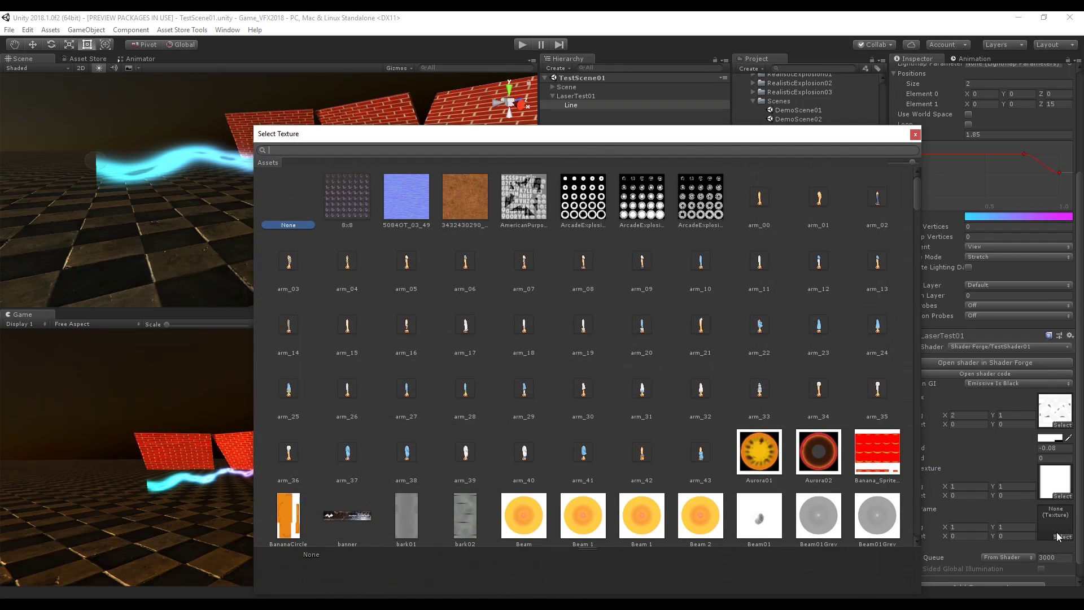
{"action": "type", "text": "grad"}
{"action": "left_click", "coordinate": [461, 259]}
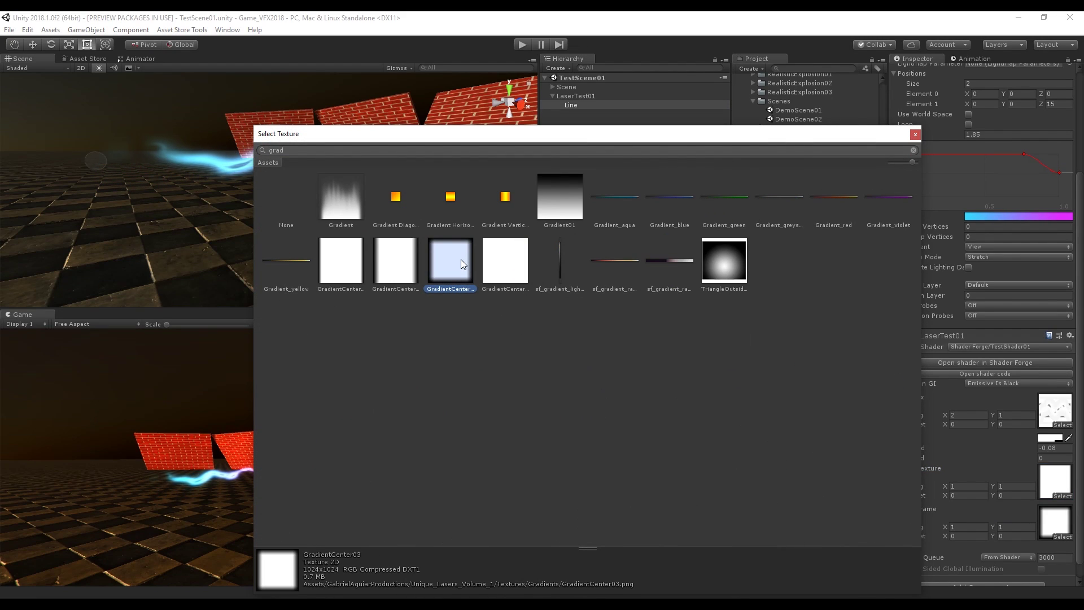
{"action": "left_click_drag", "start_coordinate": [452, 133], "coordinate": [566, 160]}
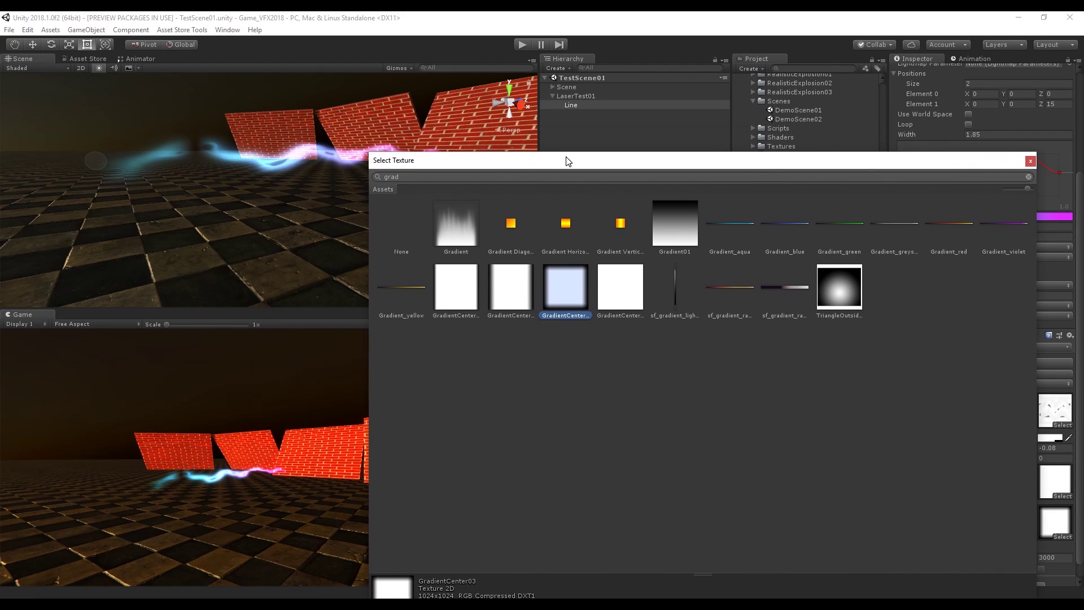
{"action": "double_click", "coordinate": [561, 293]}
{"action": "scroll", "coordinate": [999, 463], "scroll_direction": "down", "scroll_amount": 2}
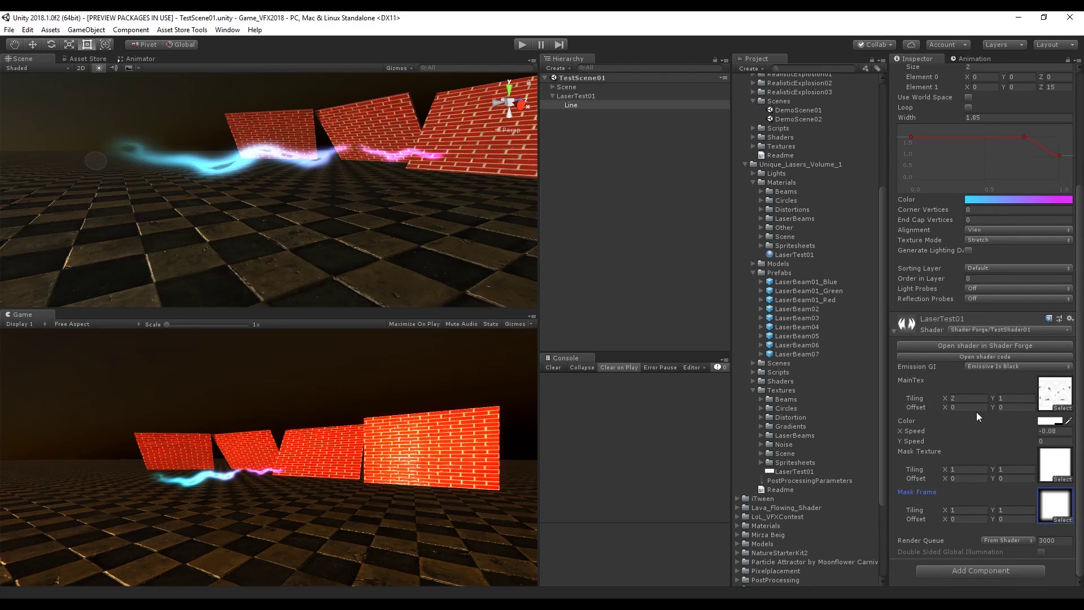
{"action": "left_click", "coordinate": [1057, 431]}
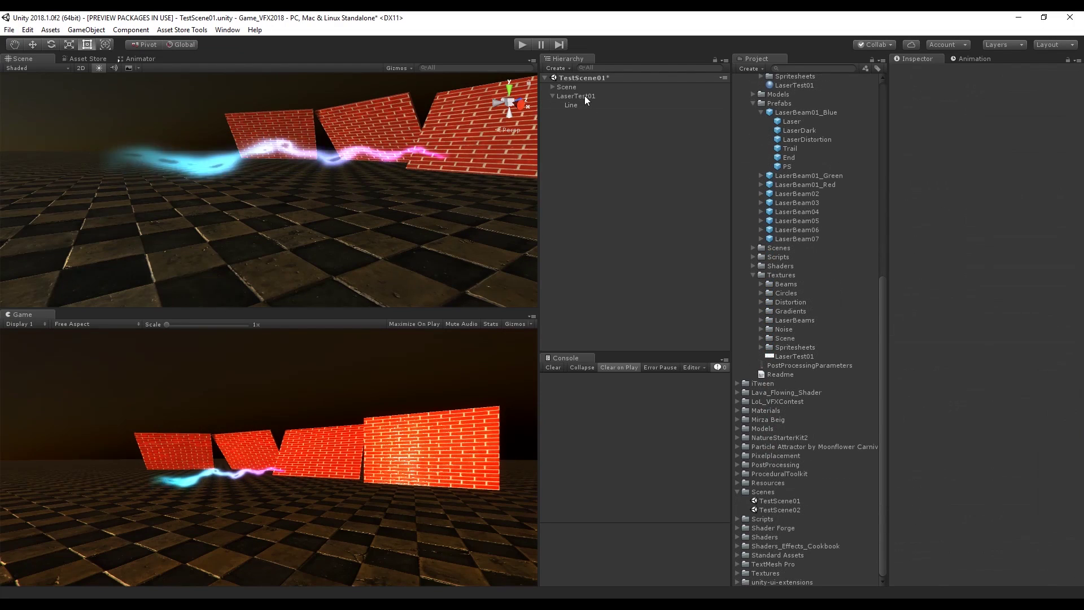
Add a Particle System under LaserTest01 and name it Beam.
{"action": "right_click", "coordinate": [585, 99]}
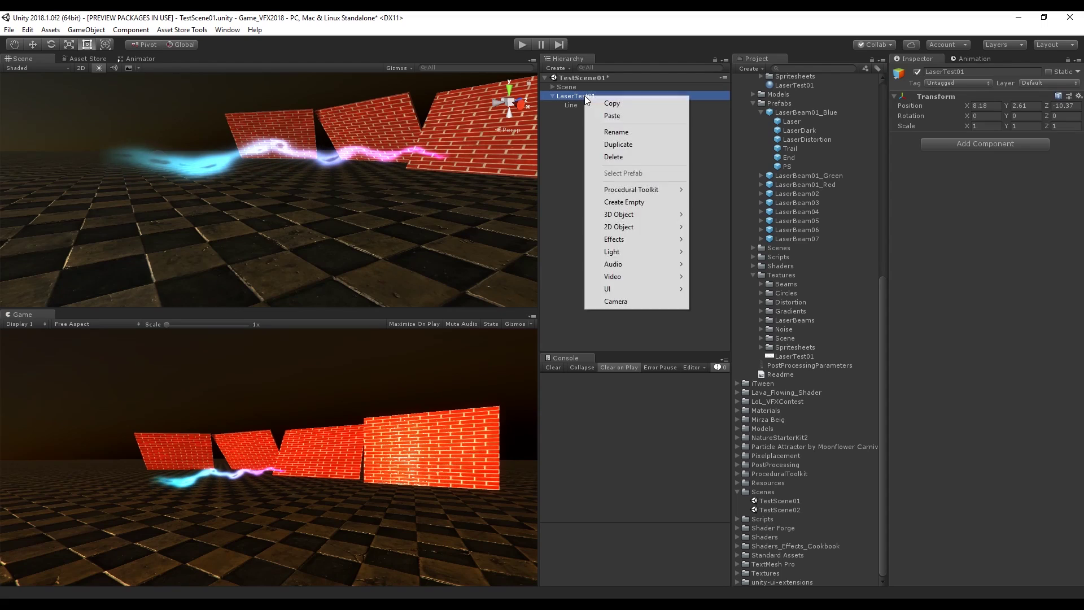
{"action": "mouse_move", "coordinate": [629, 243]}
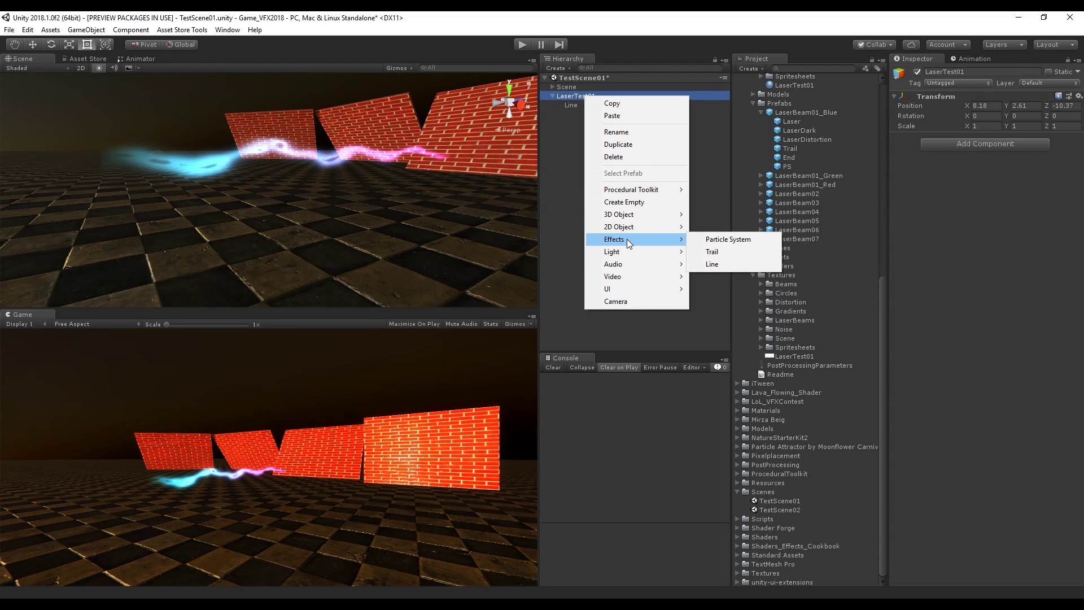
{"action": "left_click", "coordinate": [697, 240]}
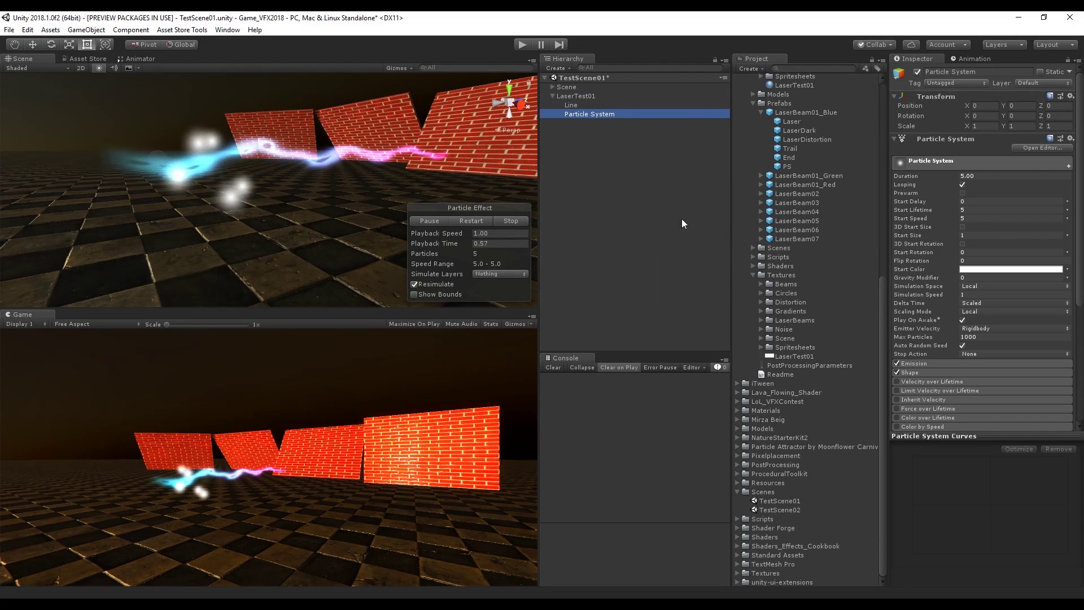
{"action": "left_click", "coordinate": [944, 72]}
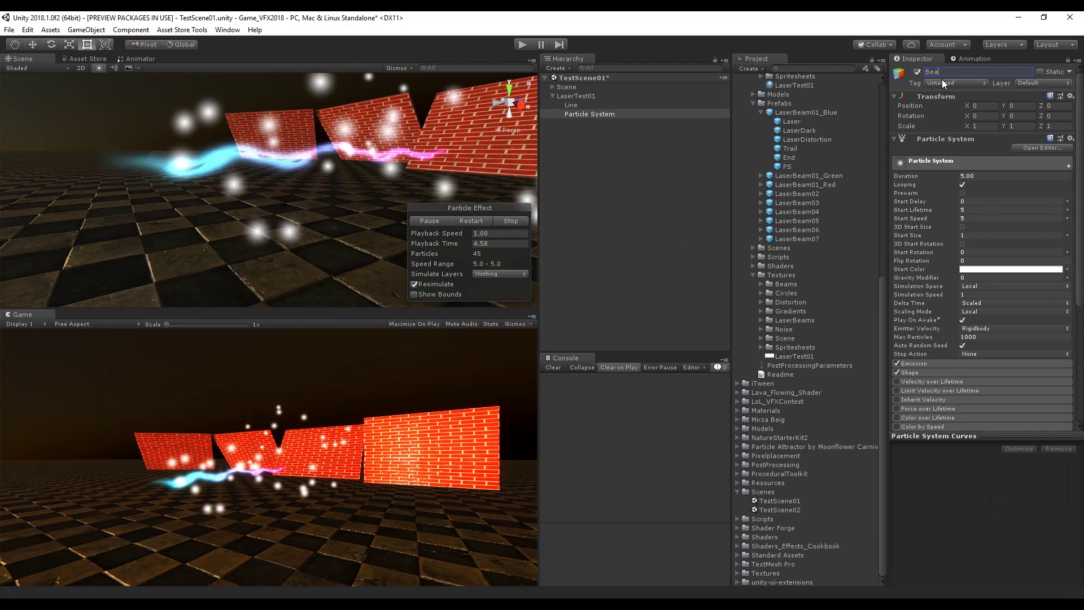
{"action": "type", "text": "Beam"}
{"action": "key", "text": "Return"}
Set Beam's Start Speed to 0 and expand its Emission settings.
{"action": "left_click", "coordinate": [981, 218]}
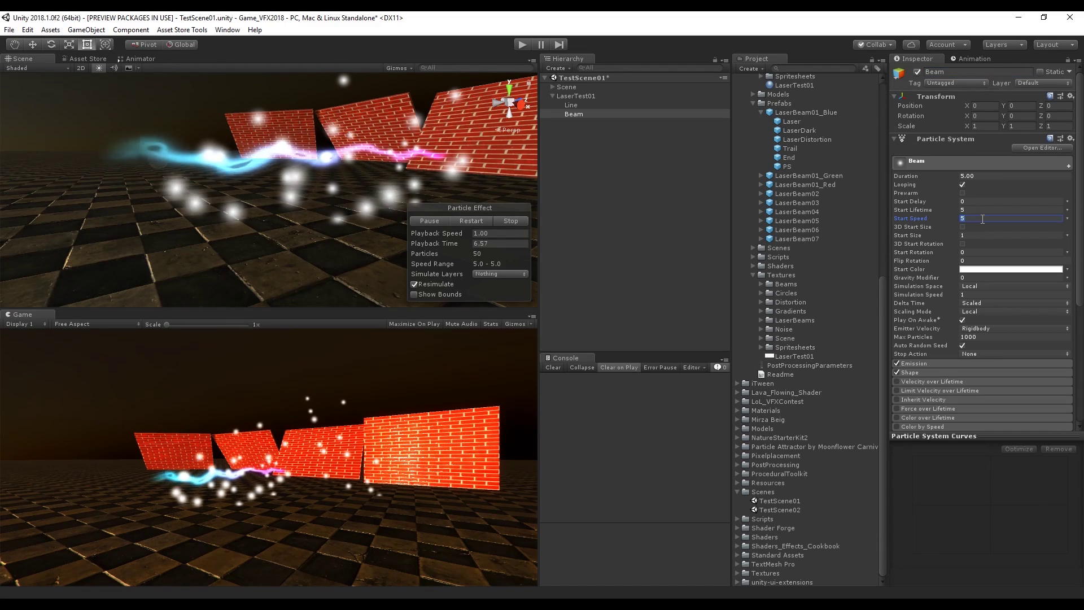
{"action": "type", "text": "0"}
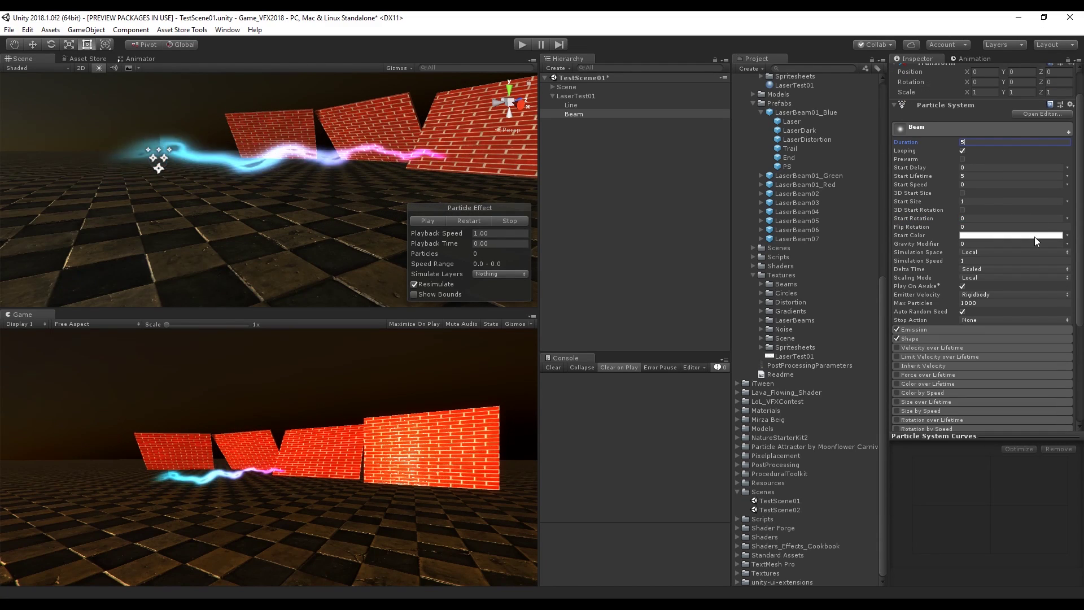
{"action": "scroll", "coordinate": [964, 330], "scroll_direction": "down", "scroll_amount": 1}
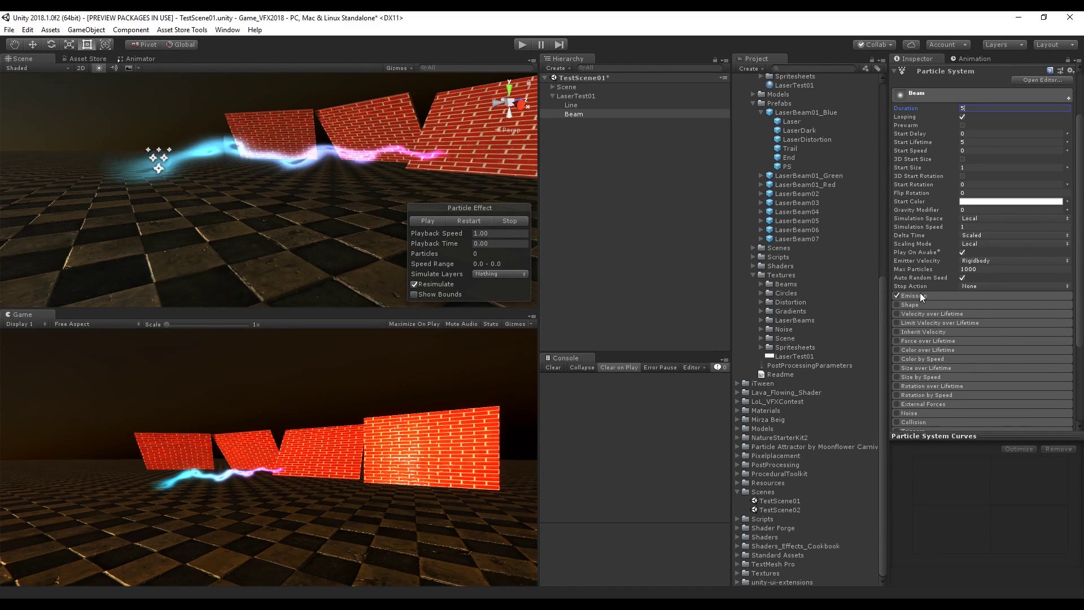
{"action": "left_click", "coordinate": [920, 294]}
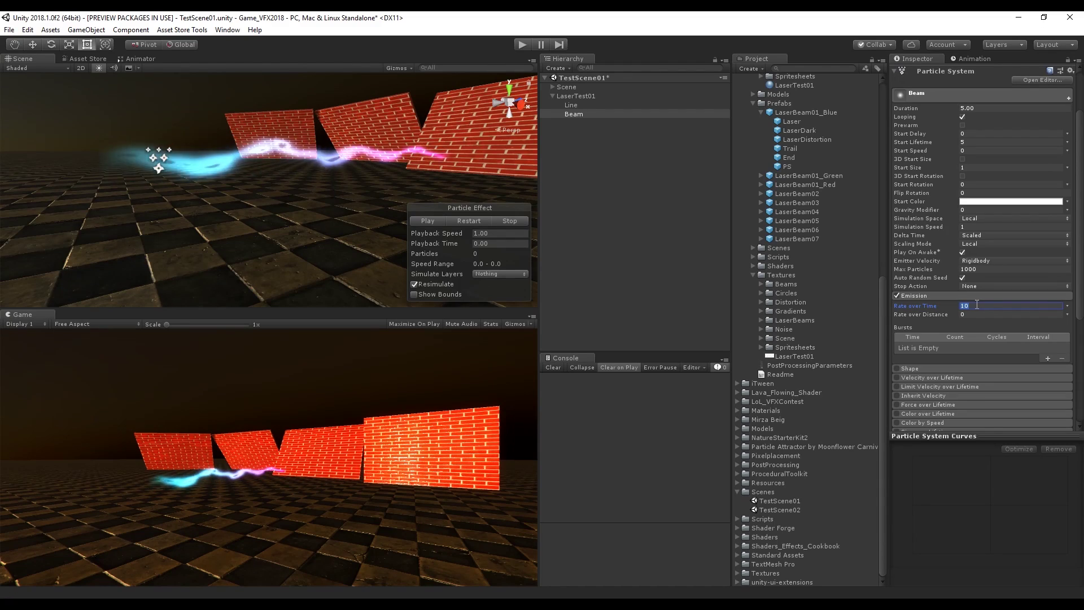
{"action": "scroll", "coordinate": [987, 243], "scroll_direction": "up", "scroll_amount": 1}
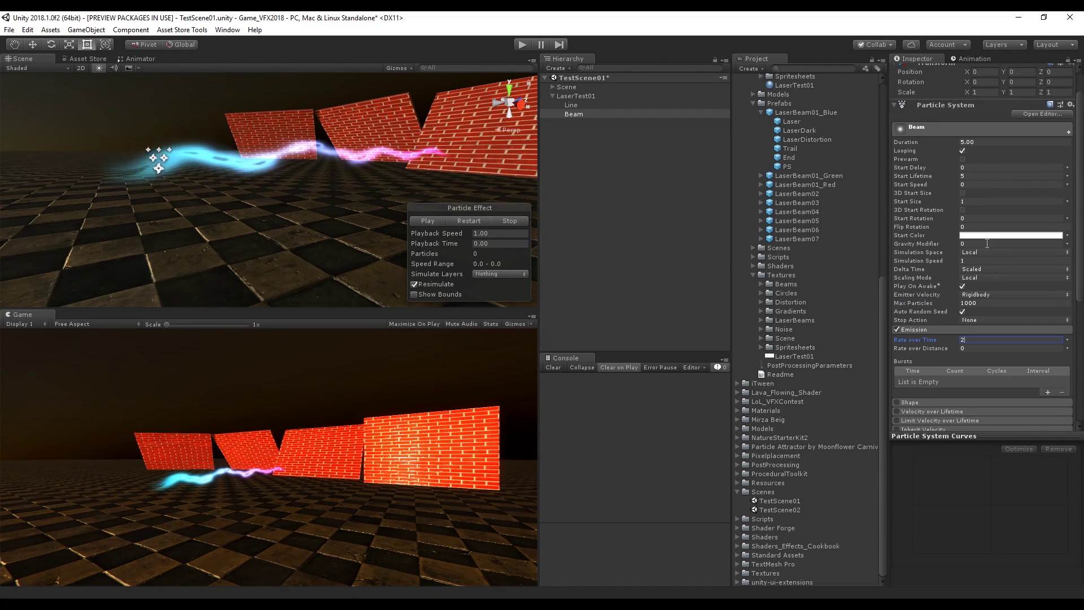
Make Start Lifetime random 1–1.5 and Start Size random 3–6, previewing the effect.
{"action": "left_click", "coordinate": [1068, 179]}
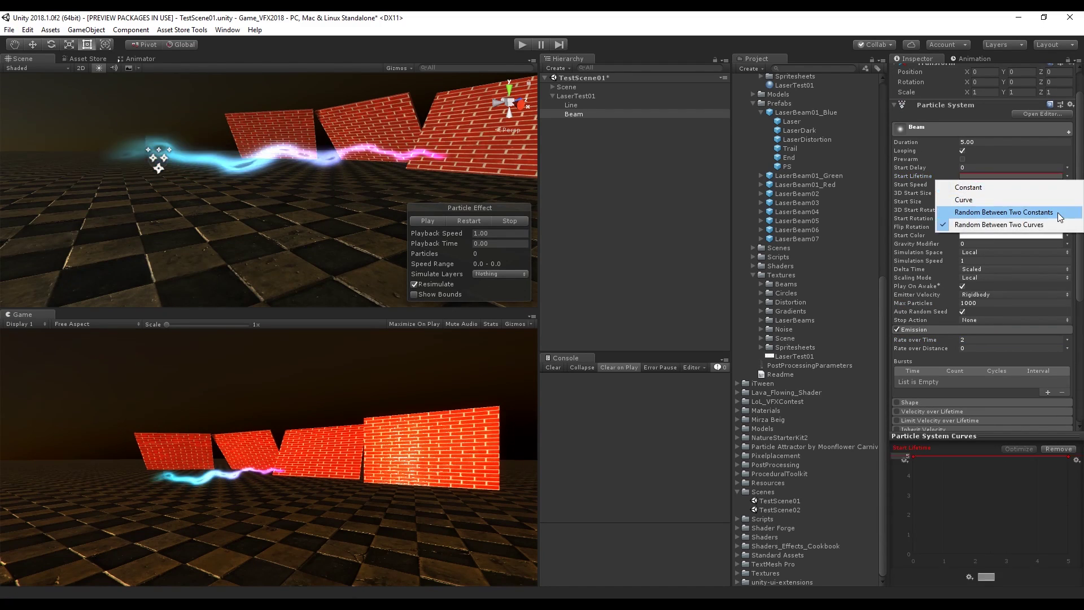
{"action": "left_click", "coordinate": [1016, 210]}
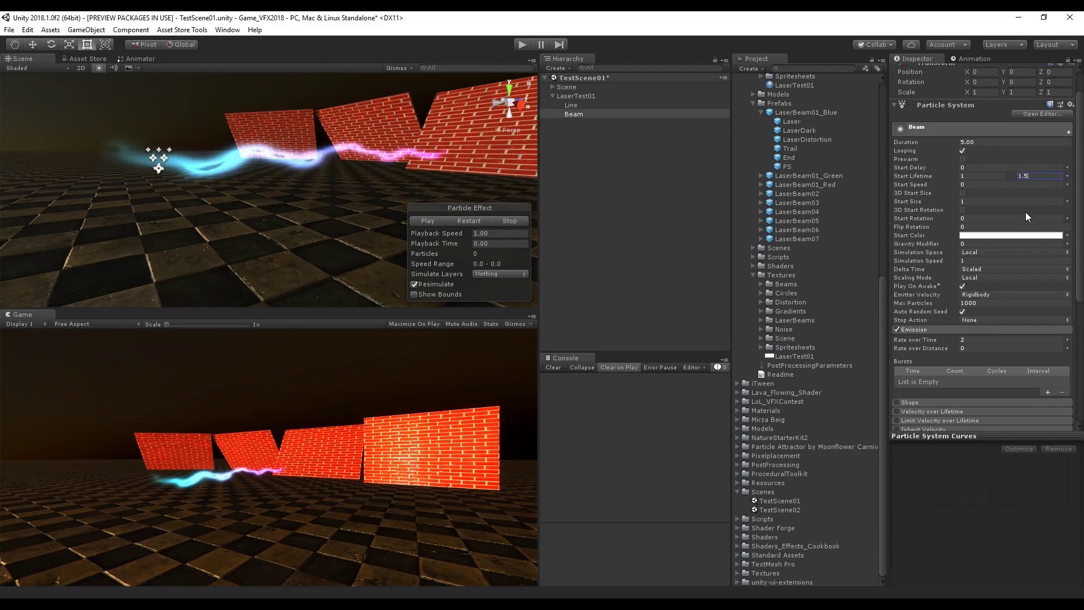
{"action": "scroll", "coordinate": [1004, 251], "scroll_direction": "down", "scroll_amount": 1}
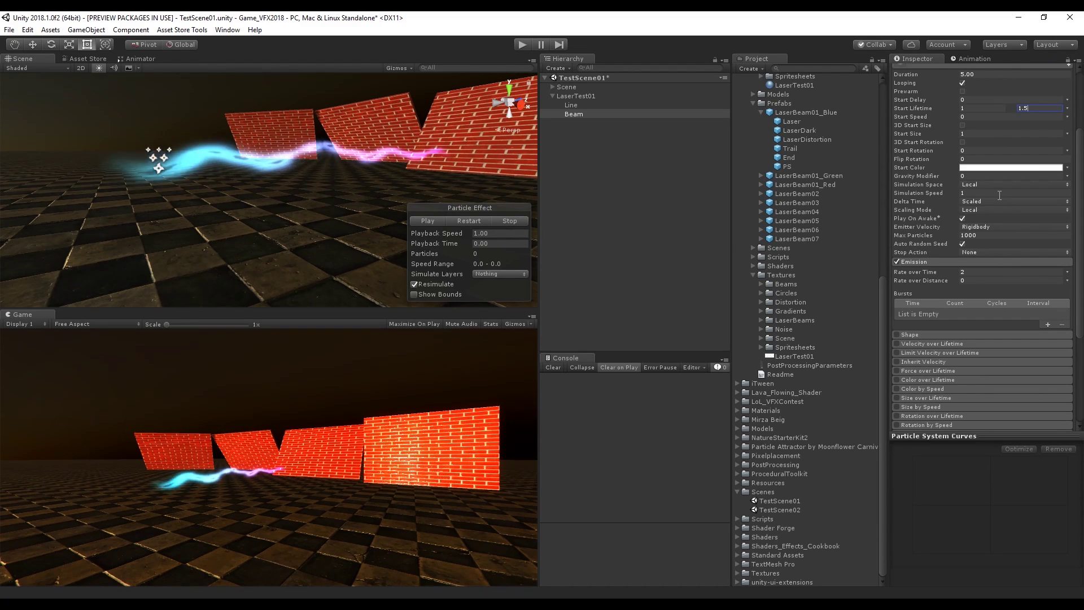
{"action": "left_click", "coordinate": [469, 221]}
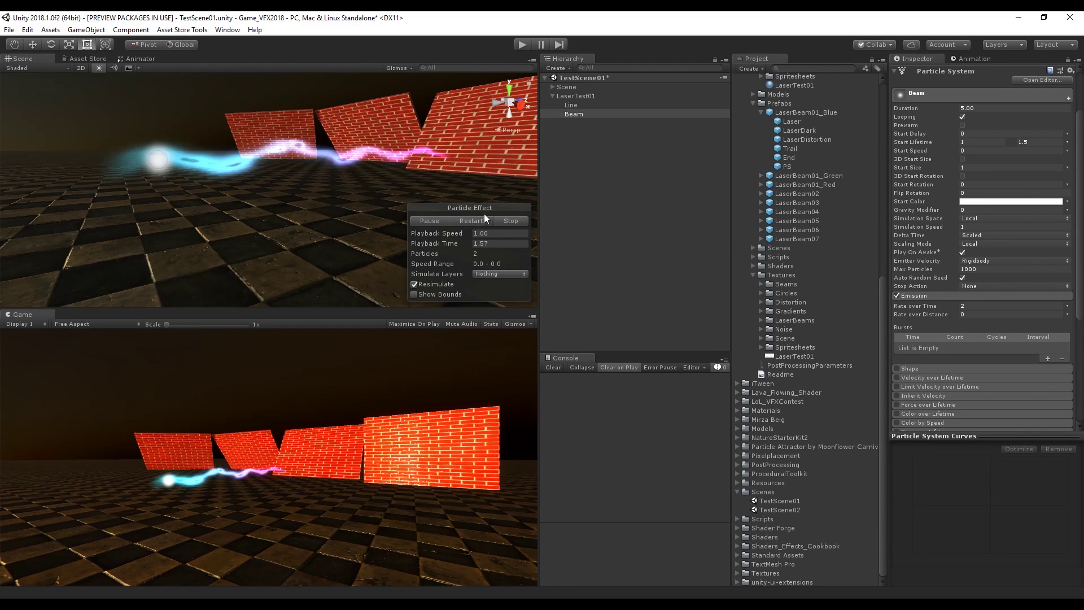
{"action": "left_click", "coordinate": [1067, 167]}
{"action": "left_click", "coordinate": [997, 201]}
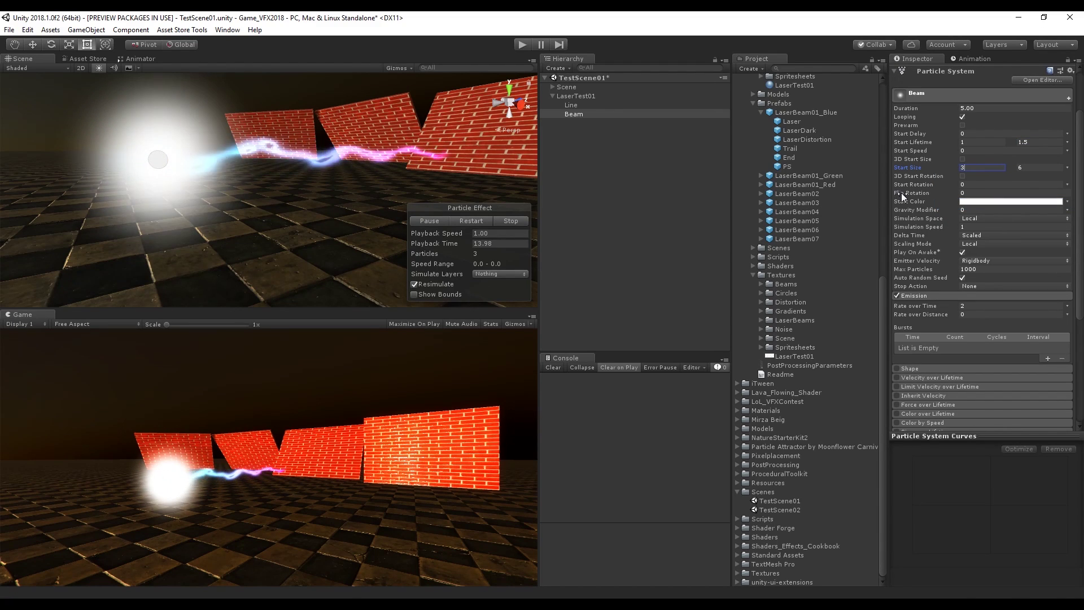
{"action": "left_click", "coordinate": [515, 221]}
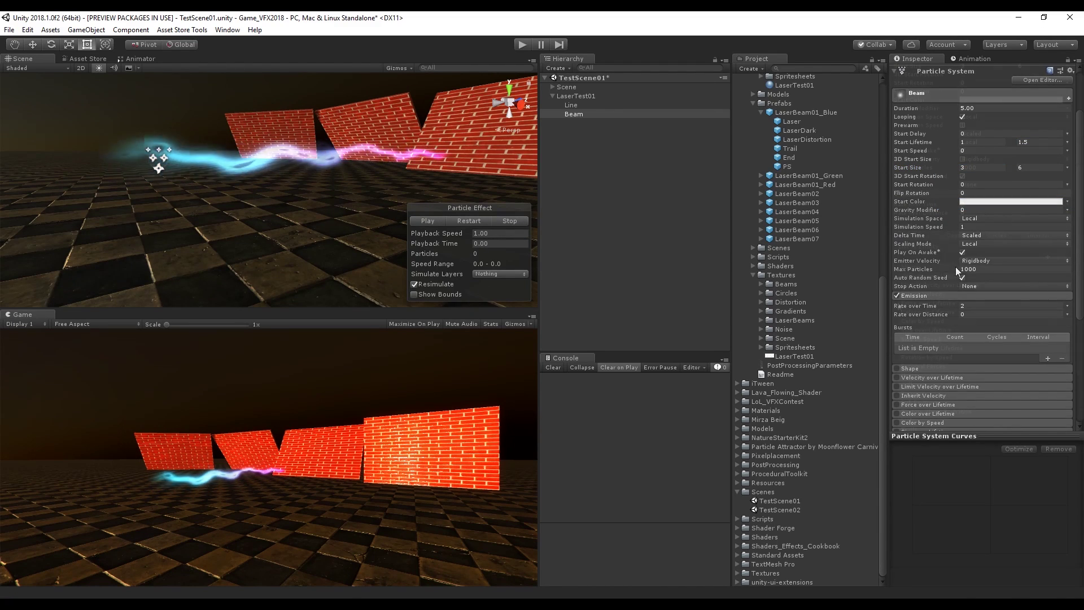
Enable Color over Lifetime with a white gradient fading at both ends, alpha key at 50.
{"action": "scroll", "coordinate": [932, 282], "scroll_direction": "down", "scroll_amount": 4}
{"action": "left_click", "coordinate": [897, 312]}
{"action": "left_click", "coordinate": [991, 322]}
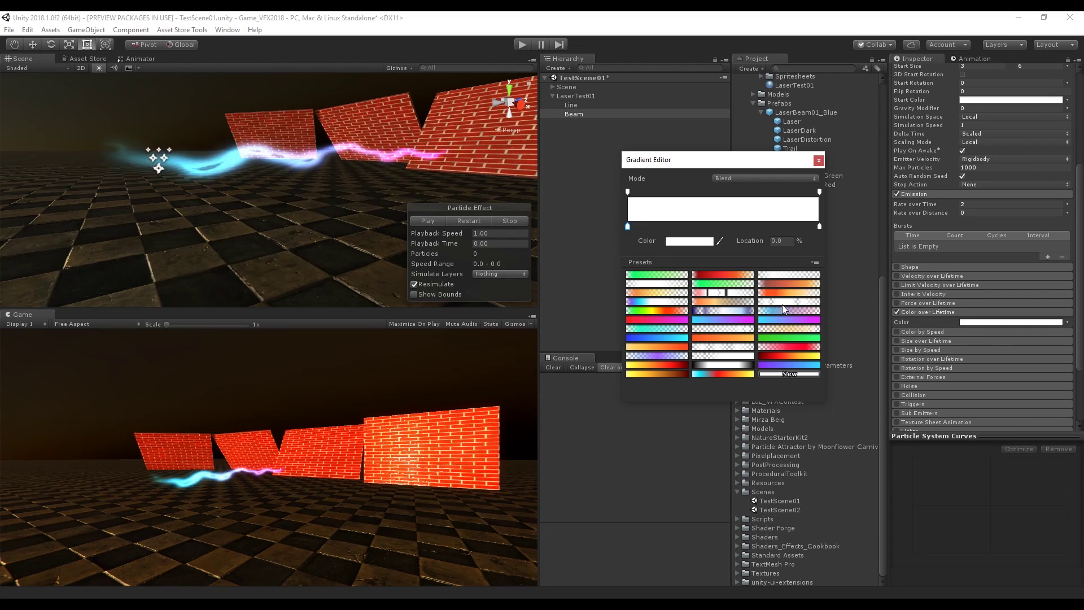
{"action": "left_click", "coordinate": [794, 275]}
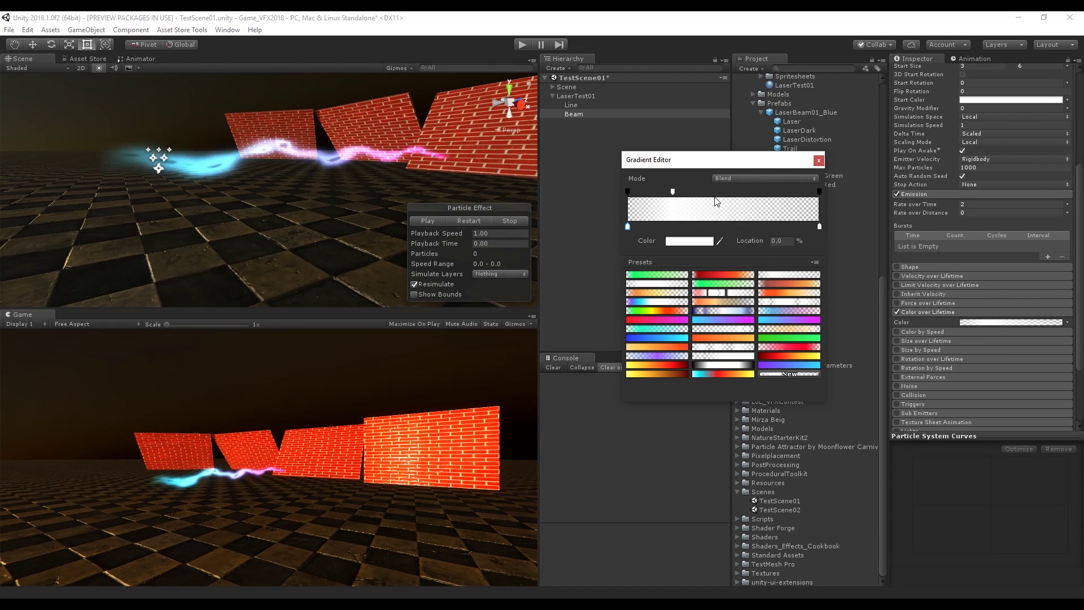
{"action": "left_click", "coordinate": [673, 192]}
{"action": "left_click", "coordinate": [778, 240]}
{"action": "type", "text": "50"}
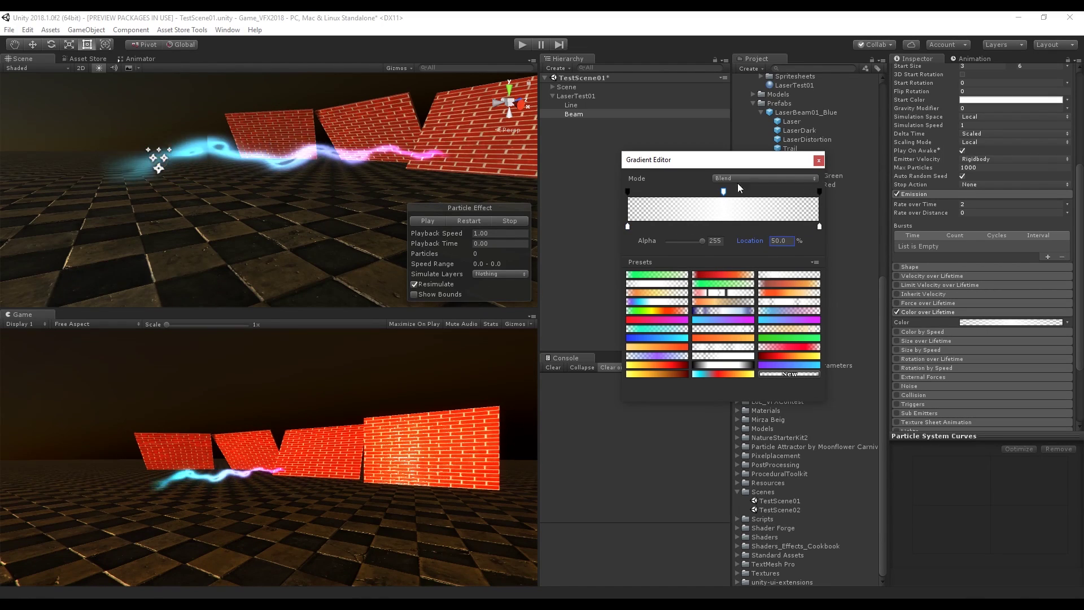
{"action": "left_click", "coordinate": [818, 161]}
{"action": "left_click", "coordinate": [929, 311]}
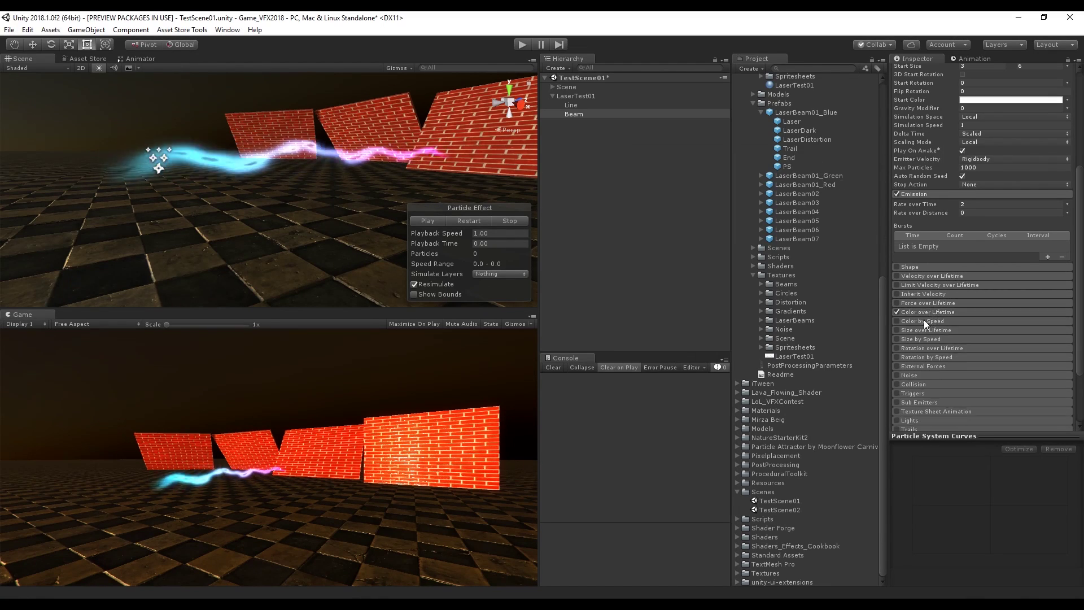
Enable an ease-out Size over Lifetime curve and set Rate over Time to 5.
{"action": "left_click", "coordinate": [898, 330]}
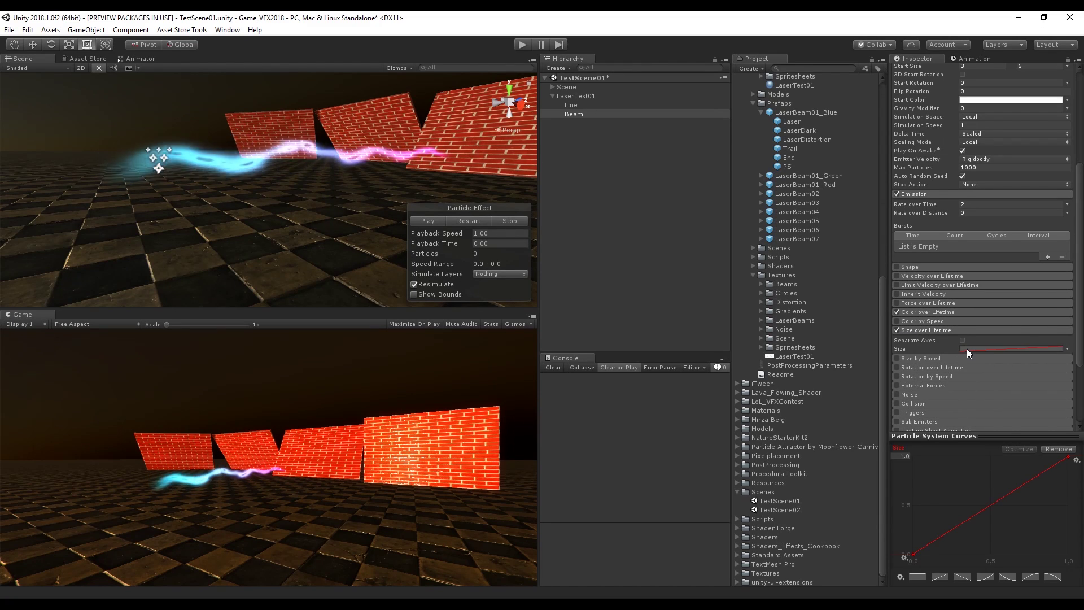
{"action": "left_click", "coordinate": [1032, 577]}
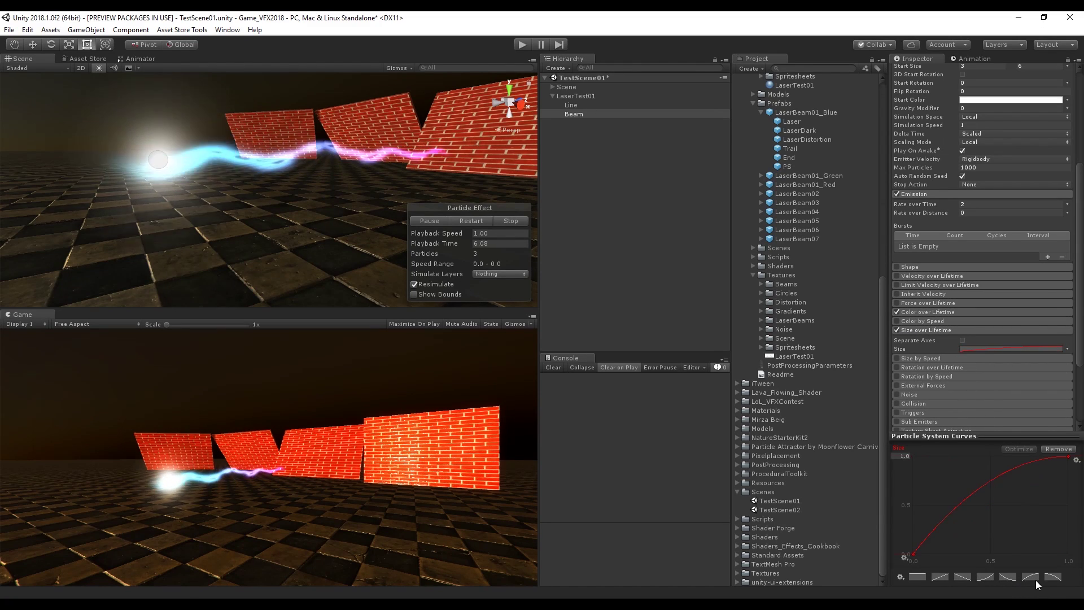
{"action": "left_click", "coordinate": [1006, 205]}
{"action": "type", "text": "5"}
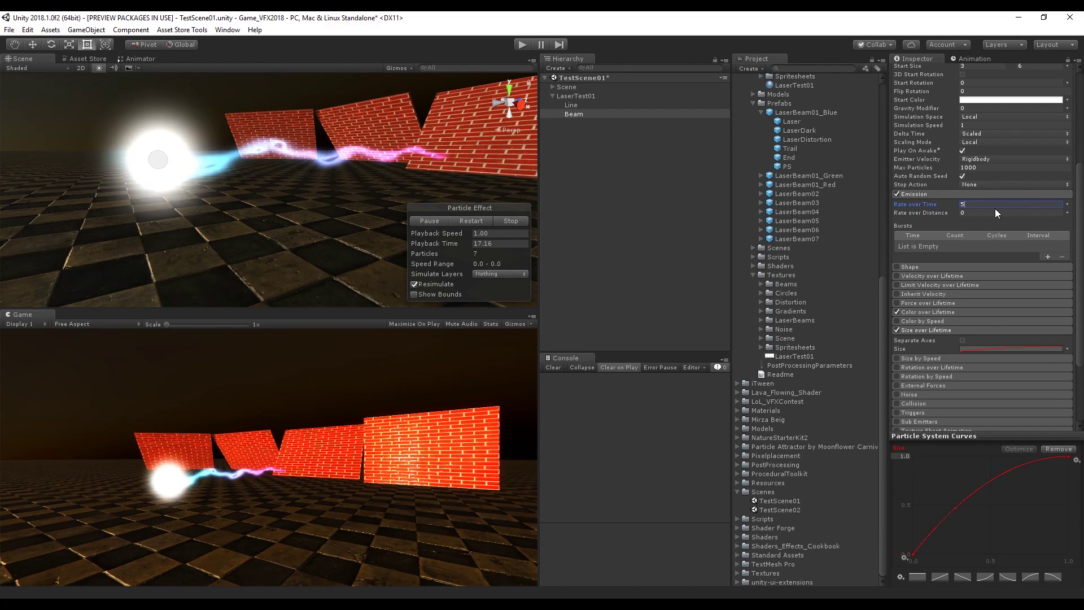
{"action": "scroll", "coordinate": [216, 235], "scroll_direction": "down", "scroll_amount": 3}
{"action": "scroll", "coordinate": [277, 185], "scroll_direction": "up", "scroll_amount": 1}
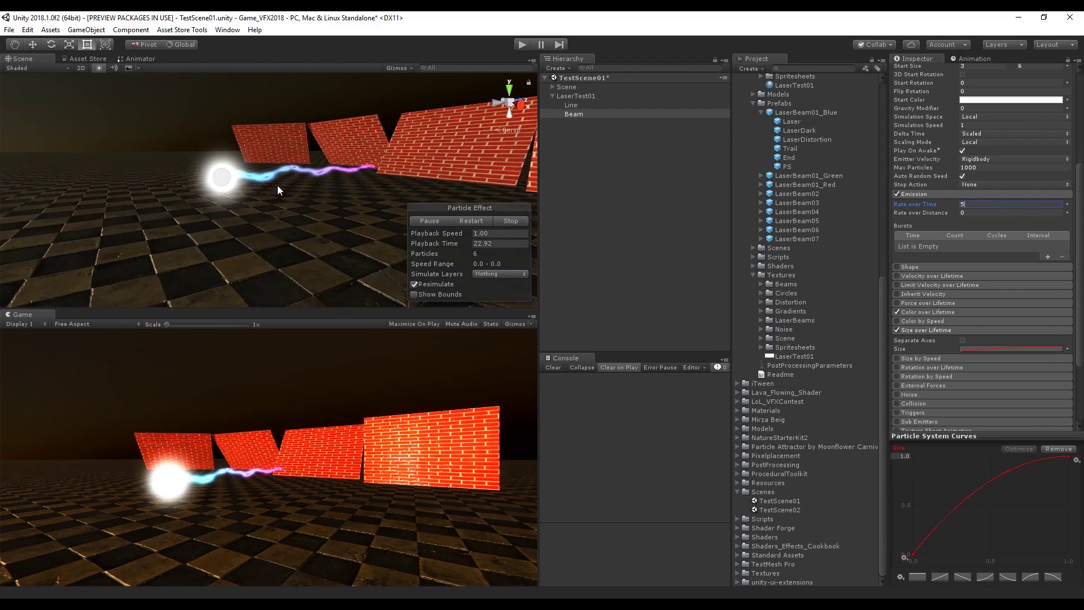
{"action": "scroll", "coordinate": [276, 185], "scroll_direction": "up", "scroll_amount": 3}
Nudge the Beam object slightly to the left in the scene.
{"action": "middle_click_drag", "start_coordinate": [263, 161], "coordinate": [246, 209]}
{"action": "key", "text": "w"}
{"action": "left_click_drag", "start_coordinate": [228, 219], "coordinate": [210, 232]}
Set Start Color to random between light blue and teal.
{"action": "scroll", "coordinate": [1069, 168], "scroll_direction": "up", "scroll_amount": 2}
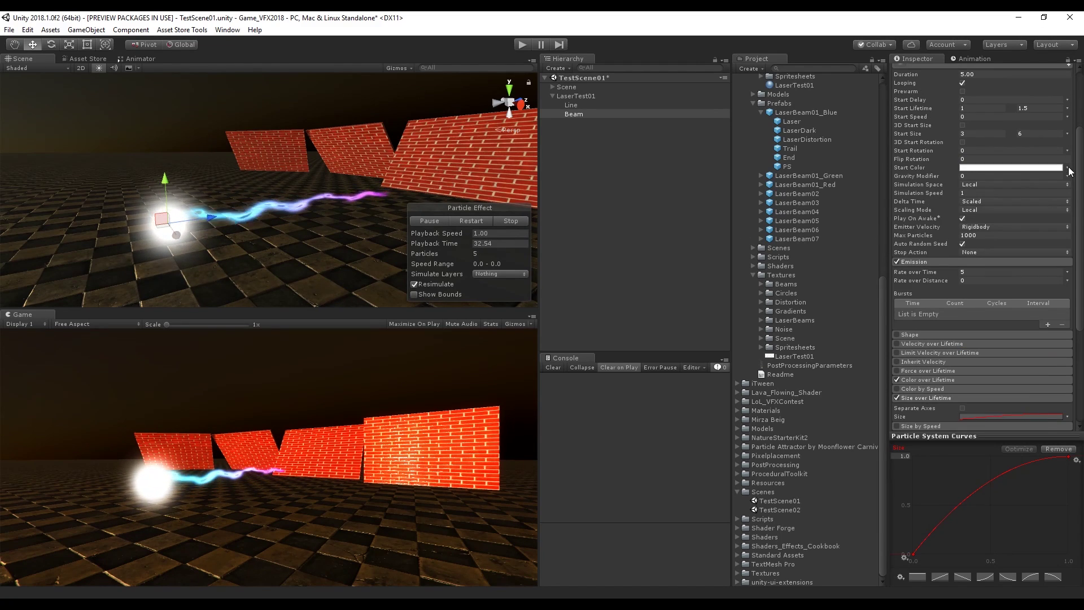
{"action": "left_click", "coordinate": [1067, 168]}
{"action": "left_click", "coordinate": [971, 201]}
{"action": "left_click", "coordinate": [1011, 167]}
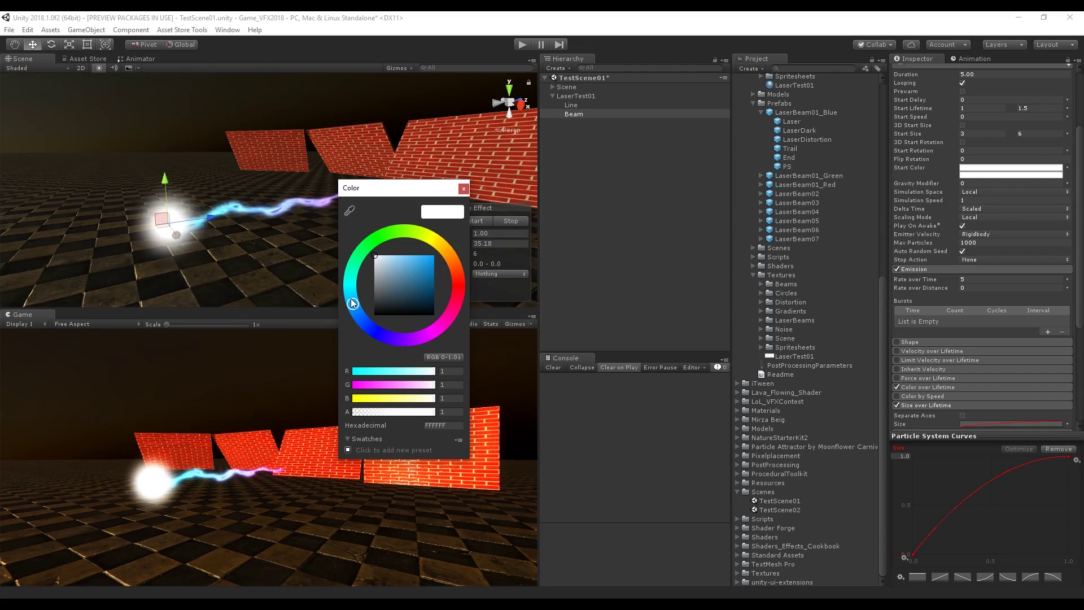
{"action": "left_click", "coordinate": [421, 255]}
{"action": "left_click", "coordinate": [464, 188]}
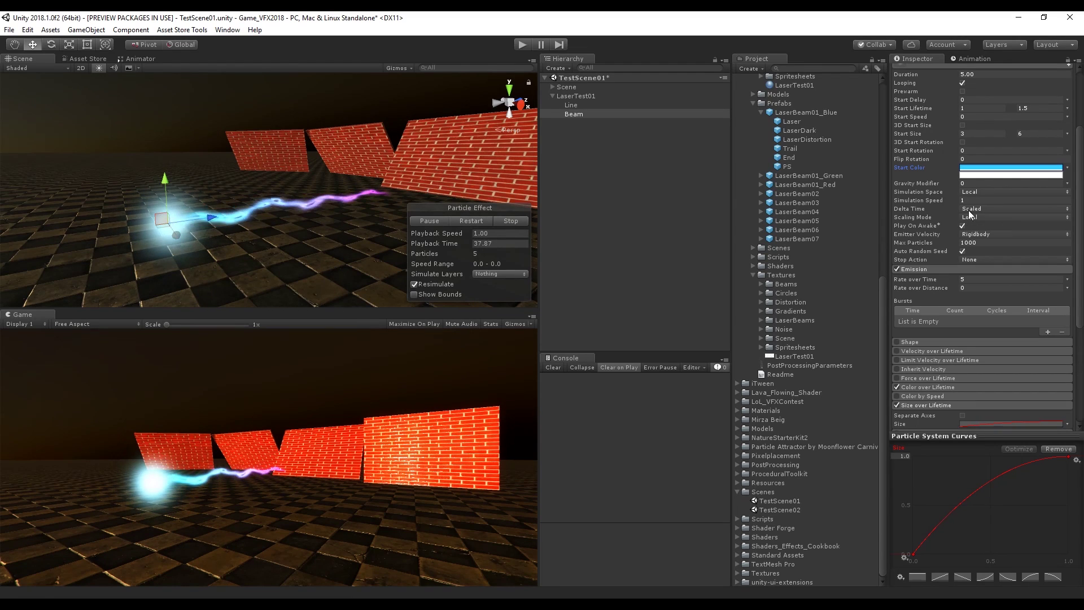
{"action": "left_click", "coordinate": [985, 177]}
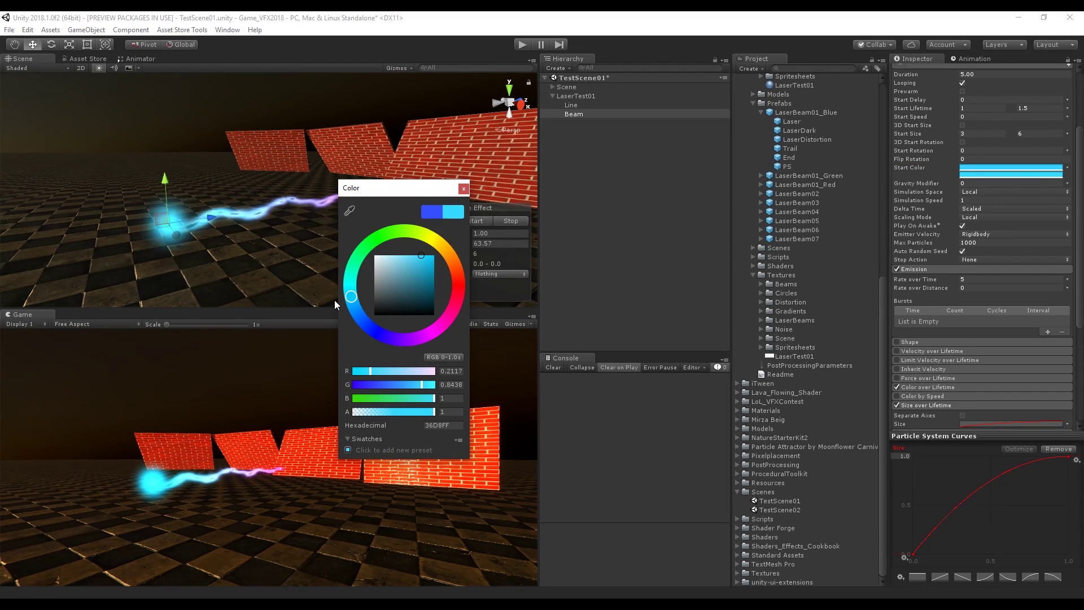
{"action": "left_click_drag", "start_coordinate": [334, 300], "coordinate": [334, 266]}
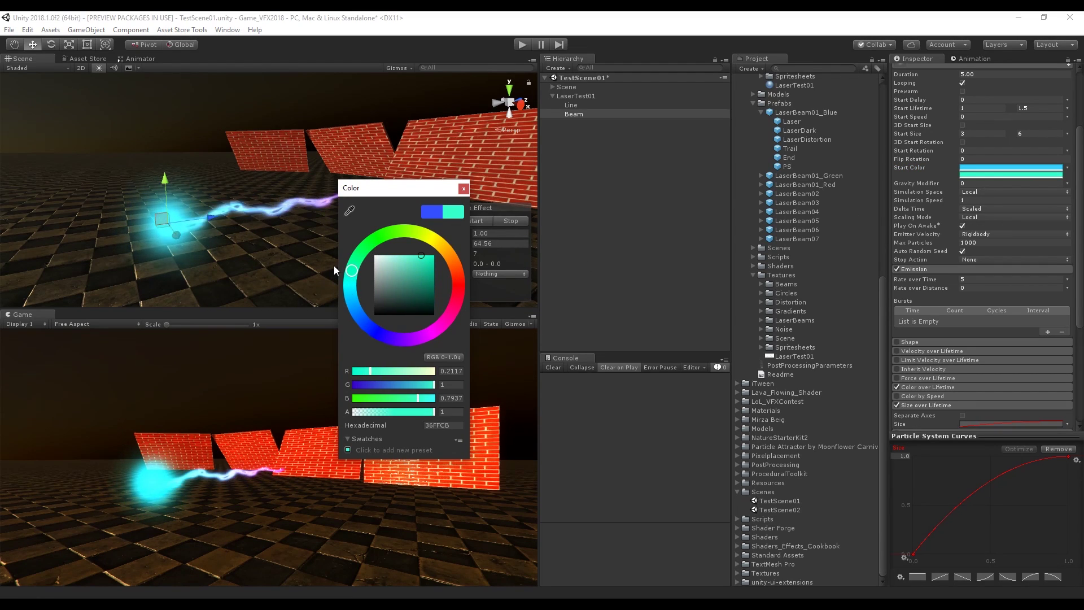
{"action": "left_click", "coordinate": [464, 188]}
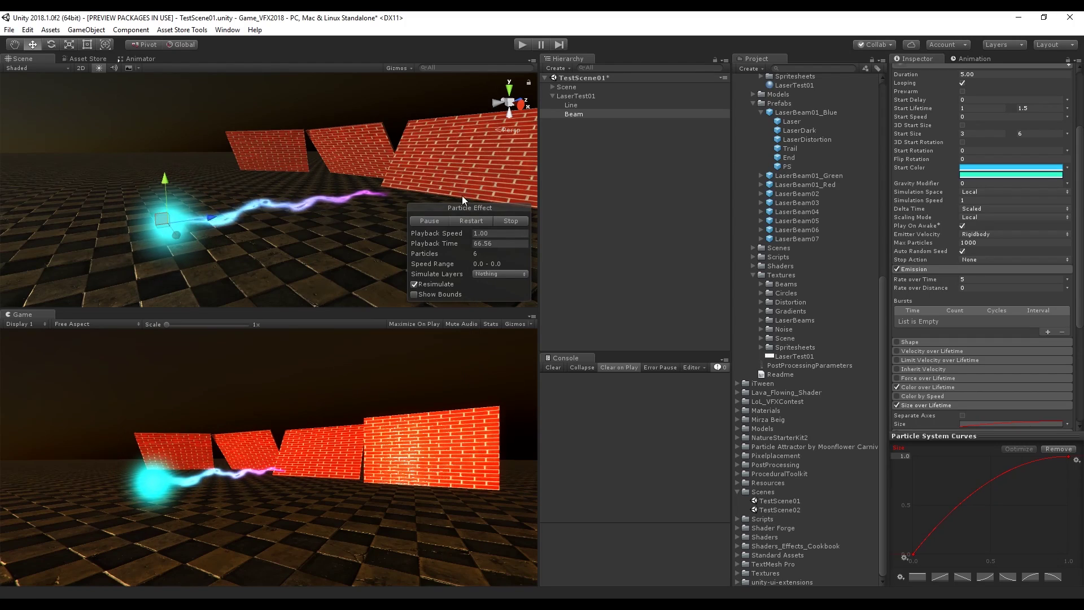
{"action": "left_click", "coordinate": [952, 269]}
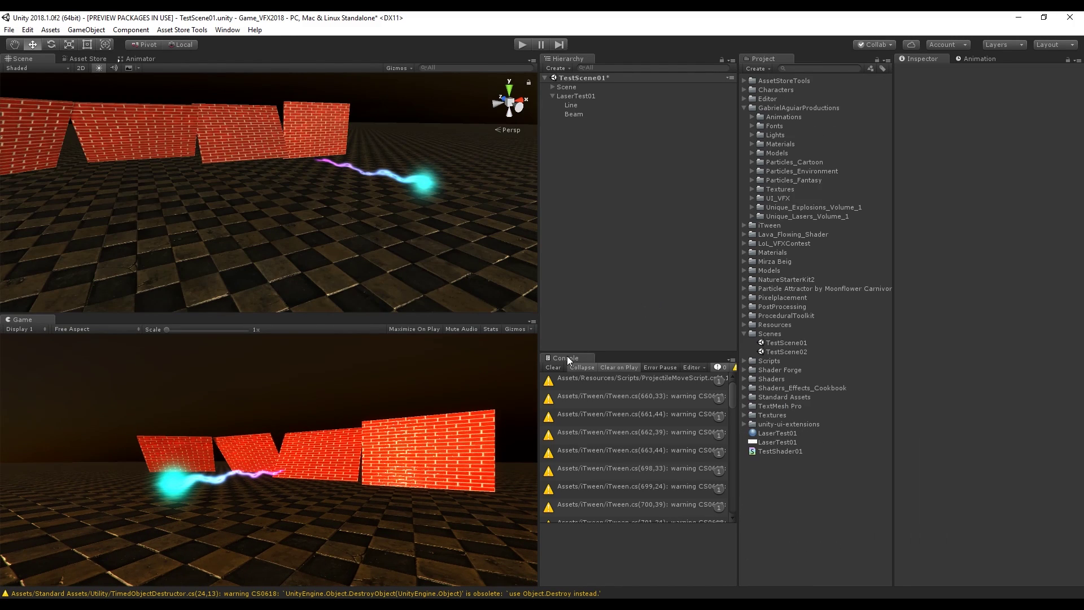
Clear the console, create the SimpleLaserScript C# script, and delete its Start method in VS Code.
{"action": "left_click", "coordinate": [553, 367]}
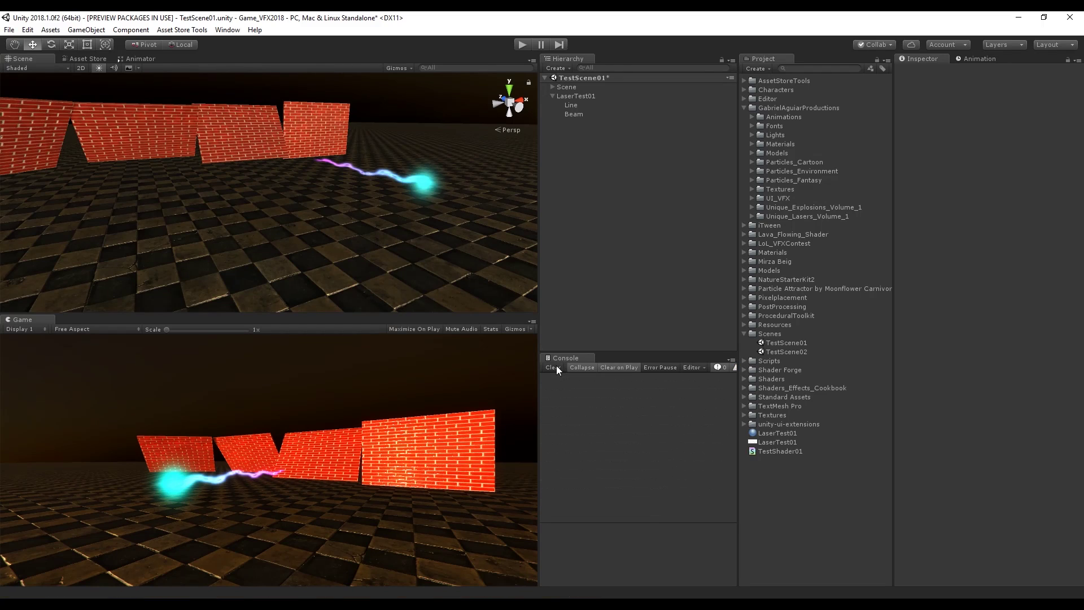
{"action": "right_click", "coordinate": [771, 471]}
{"action": "mouse_move", "coordinate": [835, 233]}
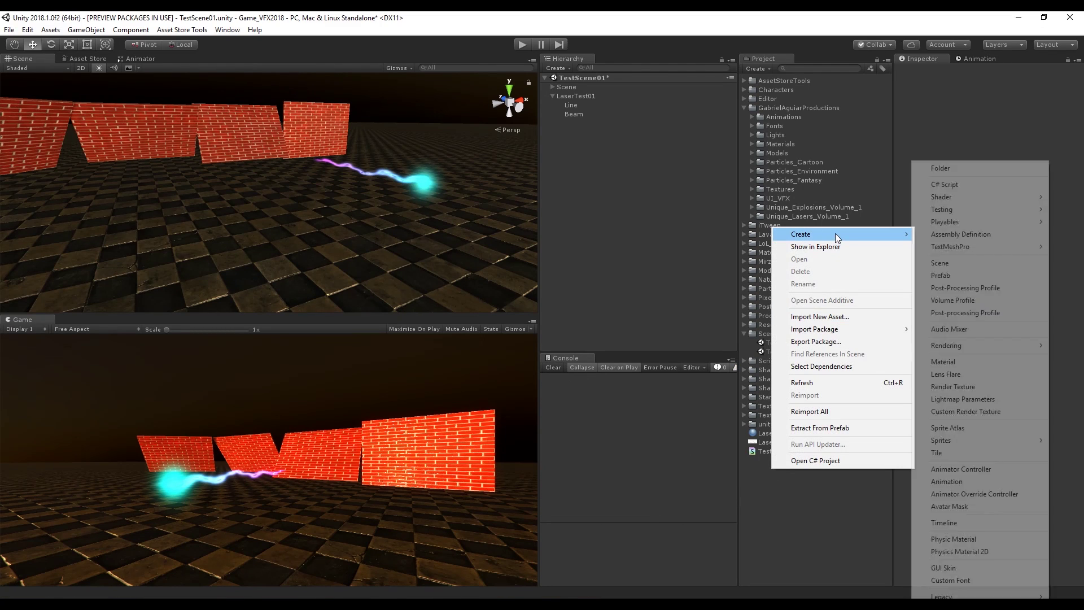
{"action": "left_click", "coordinate": [957, 188]}
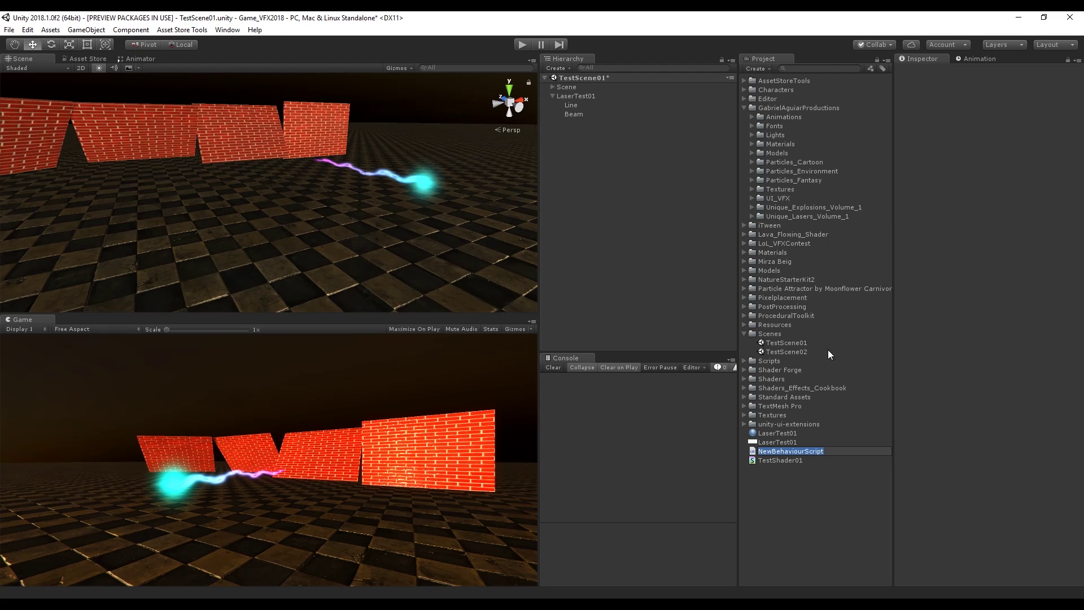
{"action": "type", "text": "SimpleLaserScript"}
{"action": "key", "text": "Return"}
{"action": "left_click_drag", "start_coordinate": [83, 159], "coordinate": [34, 117]}
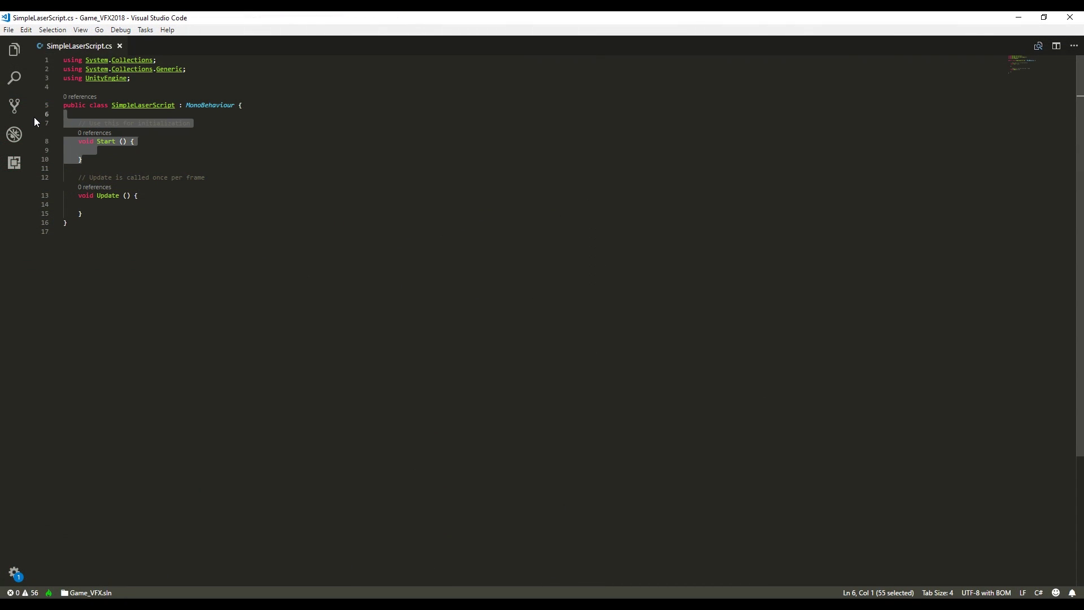
{"action": "key", "text": "BackSpace"}
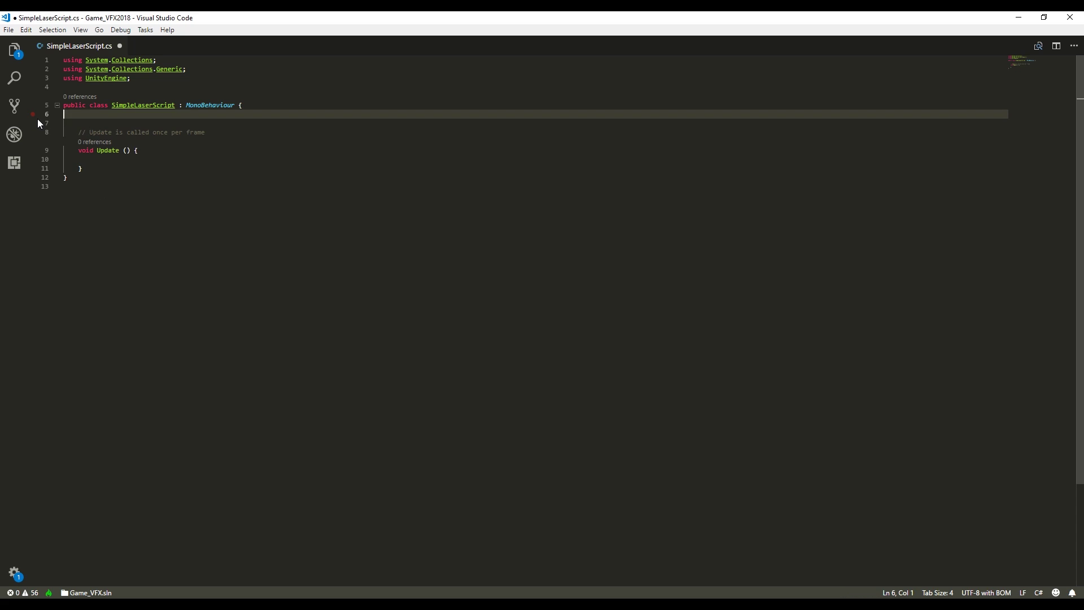
Declare public fields: Camera cam, GameObject firePoint, LineRenderer lr and float maximumLenght.
{"action": "left_click", "coordinate": [158, 125]}
{"action": "type", "text": "public Cam"}
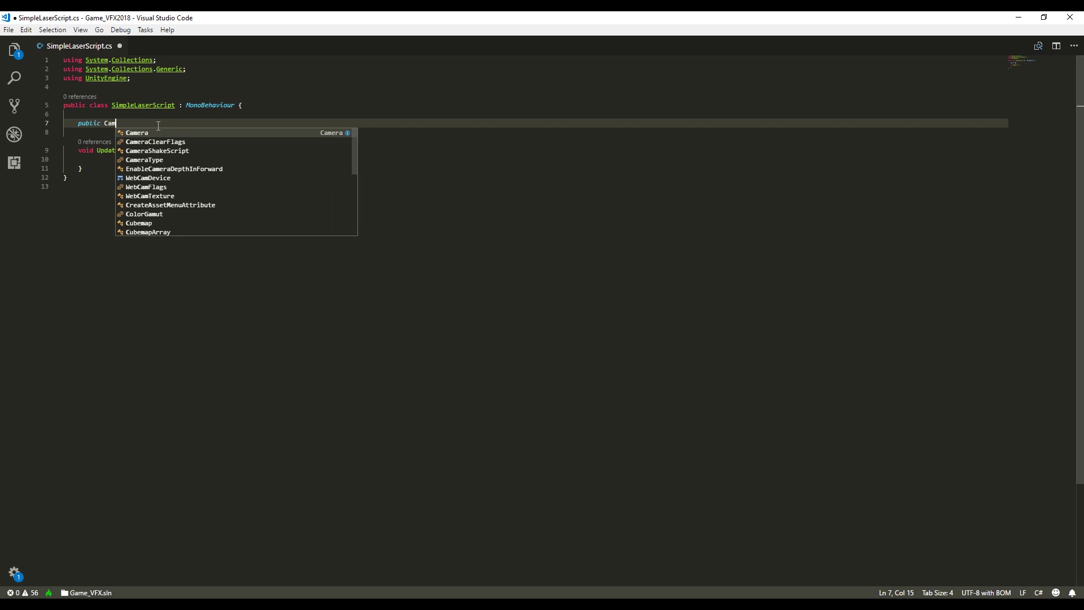
{"action": "type", "text": "era "}
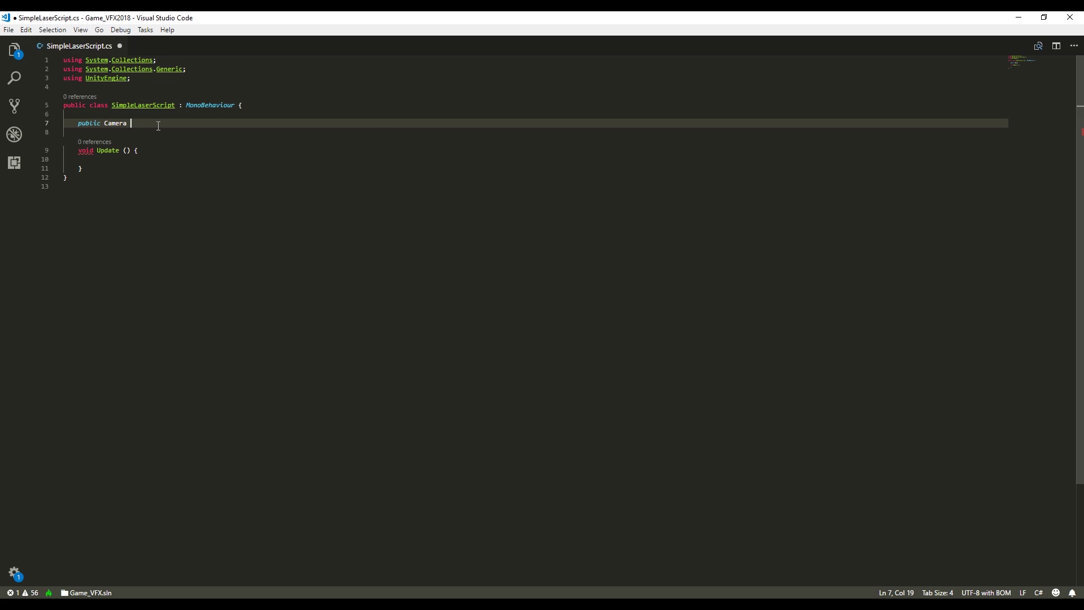
{"action": "type", "text": "cam;"}
{"action": "key", "text": "Return"}
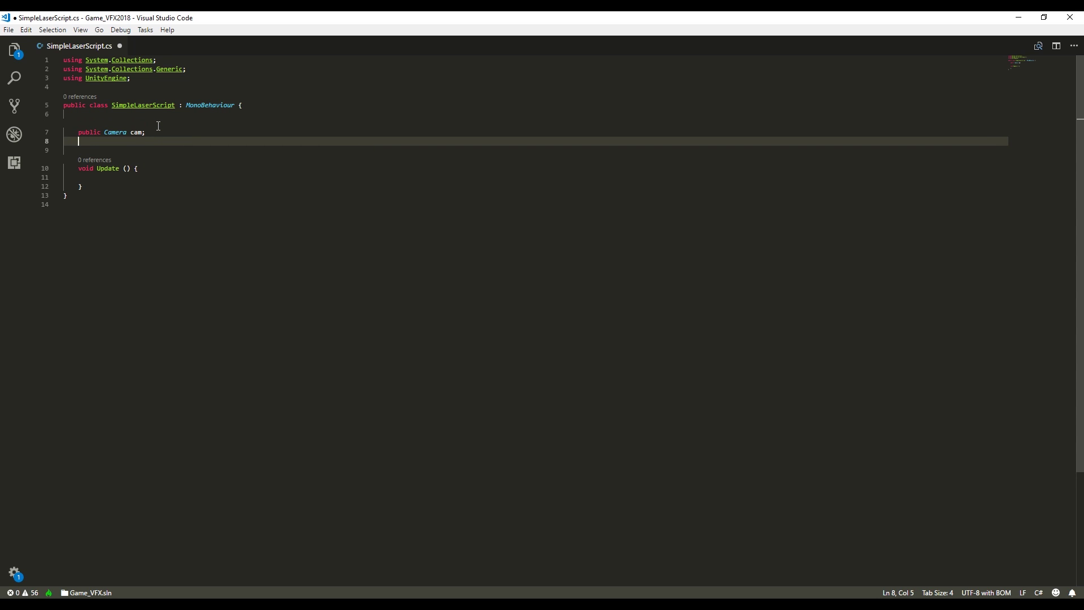
{"action": "type", "text": "public Gam"}
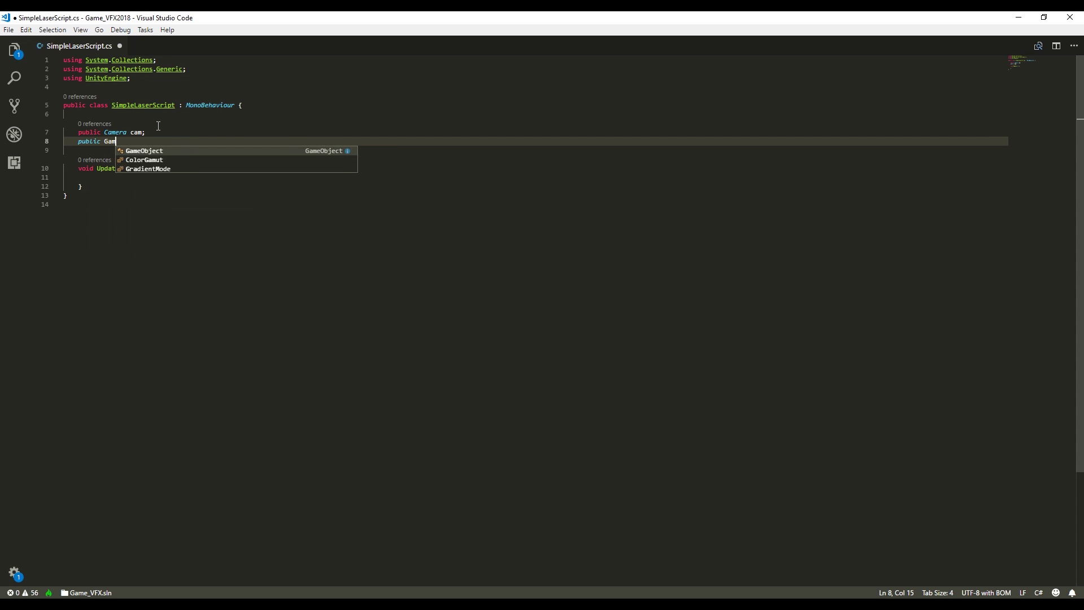
{"action": "type", "text": "eObject fire"}
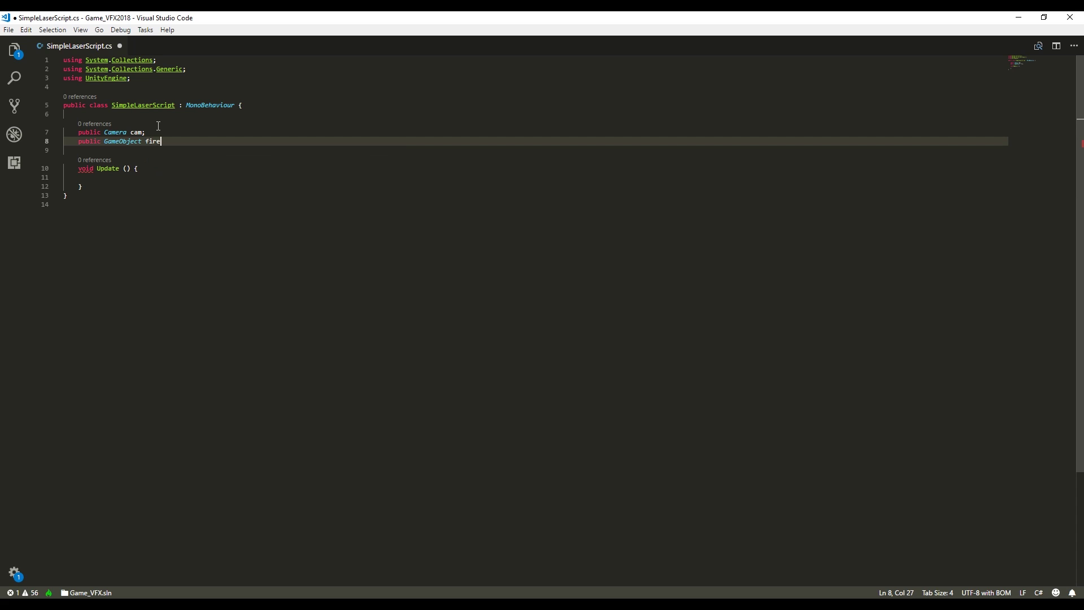
{"action": "type", "text": "Point;"}
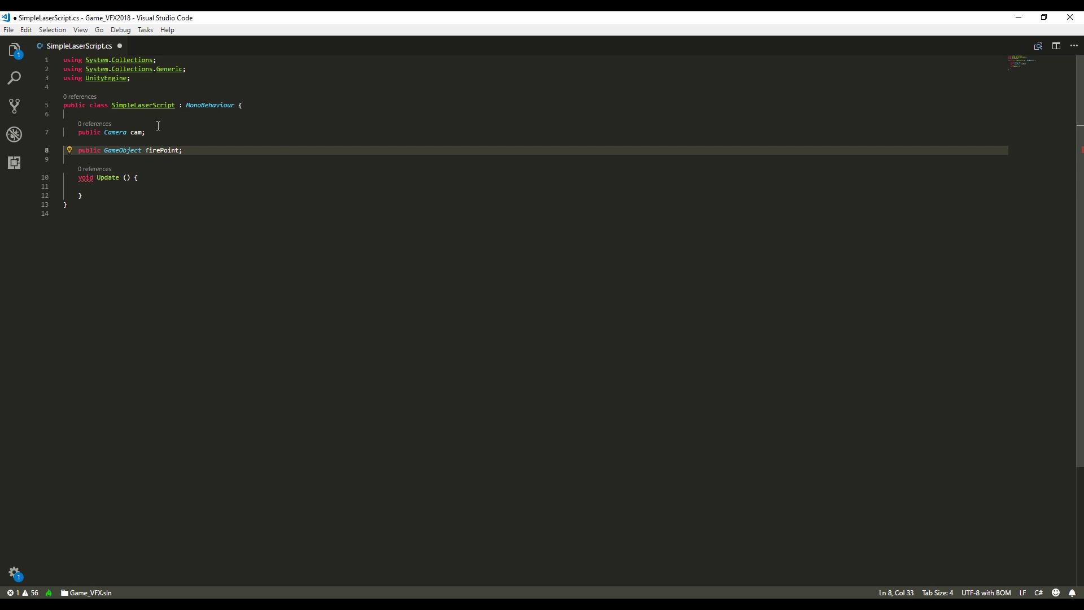
{"action": "key", "text": "Return"}
{"action": "type", "text": "public Liner"}
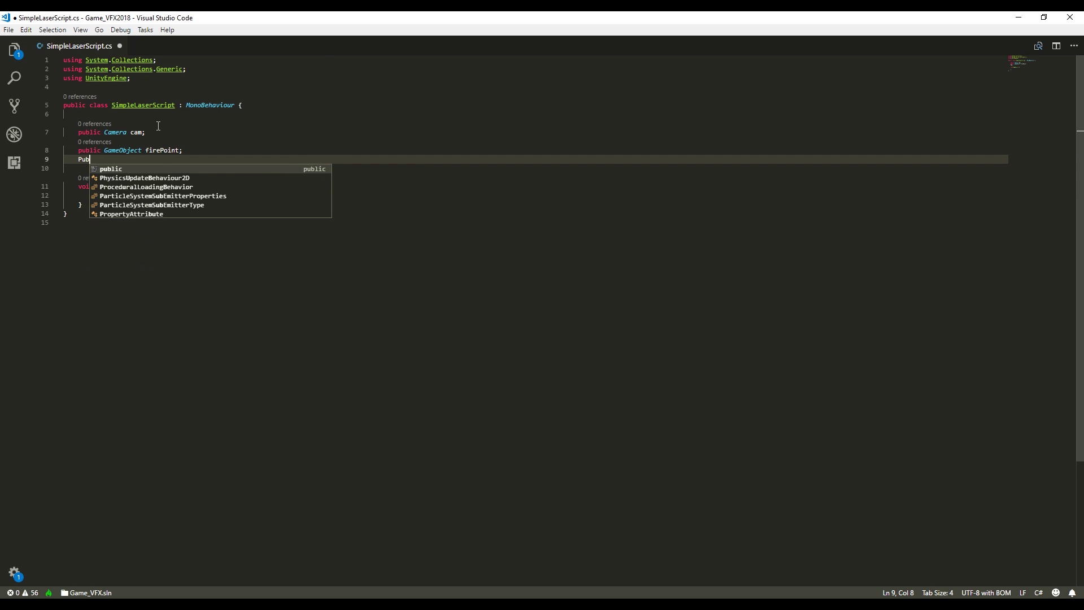
{"action": "key", "text": "Down"}
{"action": "key", "text": "Tab"}
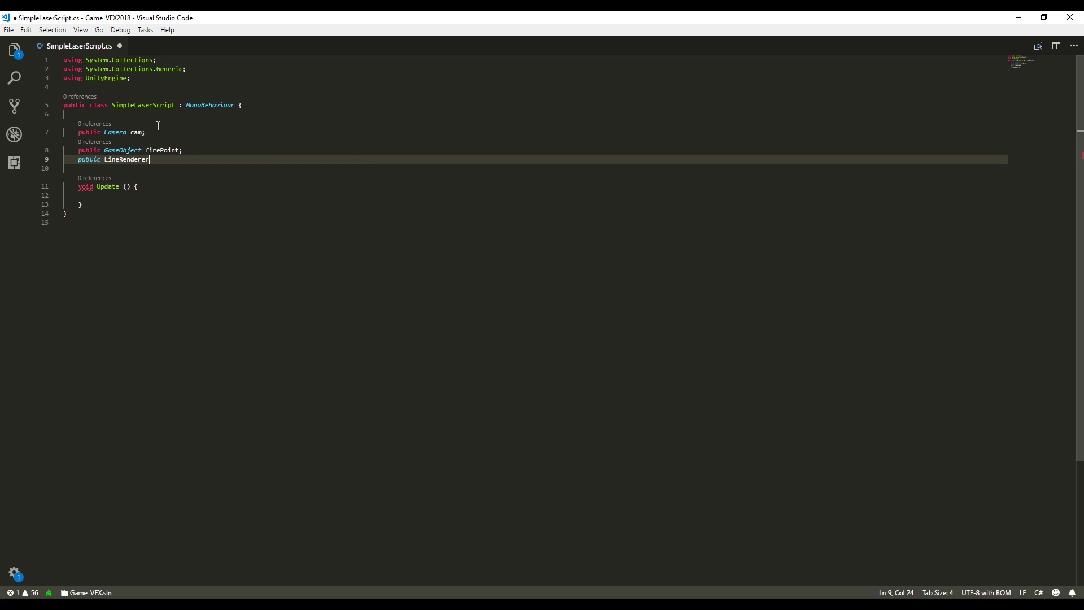
{"action": "type", "text": "lr;"}
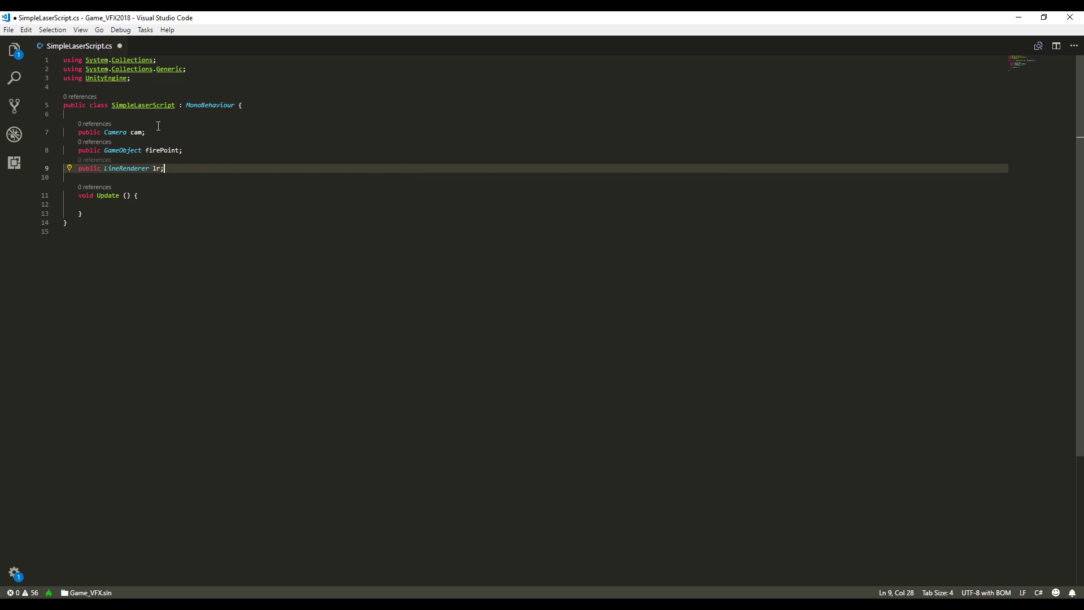
{"action": "key", "text": "Return"}
{"action": "type", "text": "public float max"}
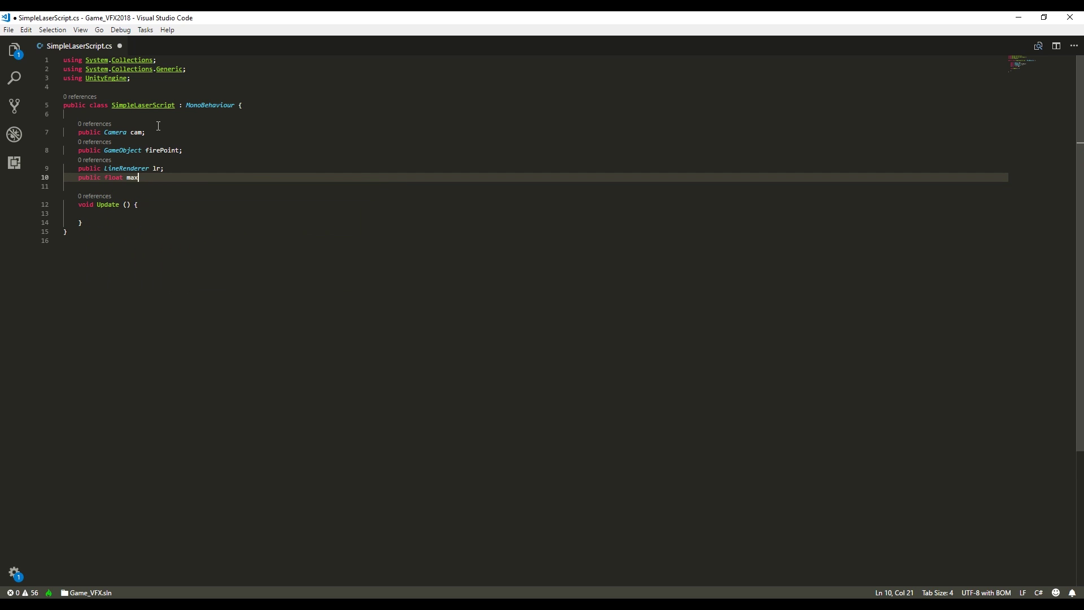
{"action": "type", "text": "imumLenght;"}
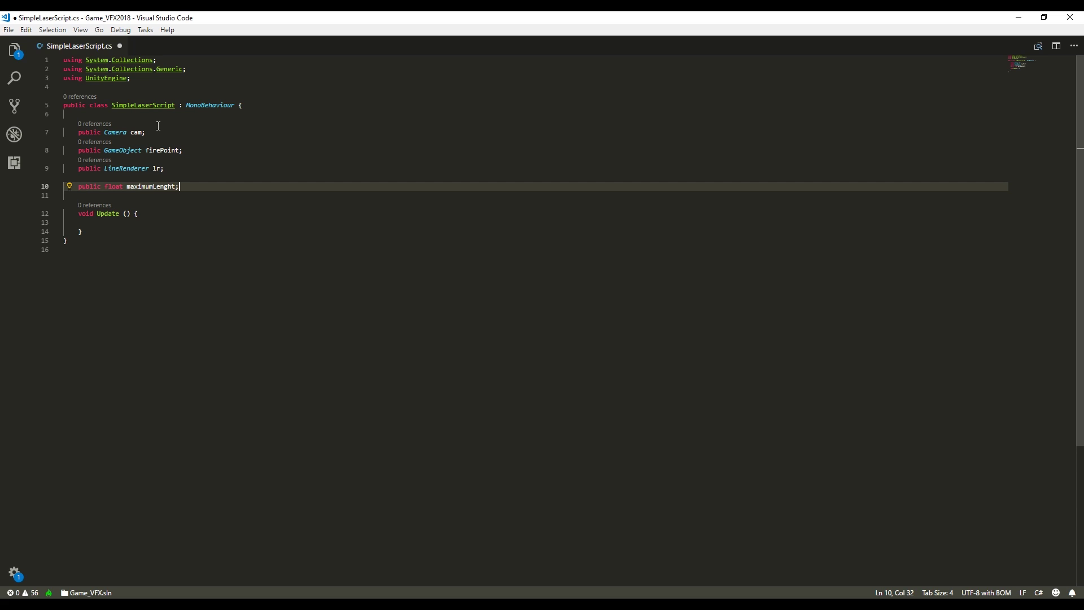
In Update, write lr.SetPosition(0, firePoint.transform.position).
{"action": "left_click", "coordinate": [164, 229]}
{"action": "type", "text": "l"}
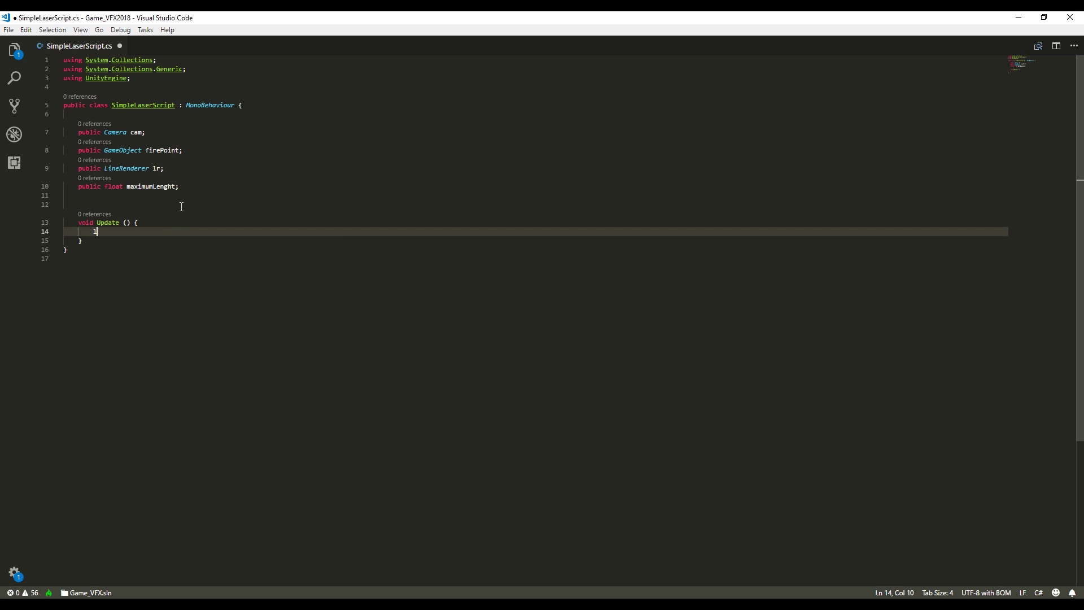
{"action": "type", "text": "r.setp"}
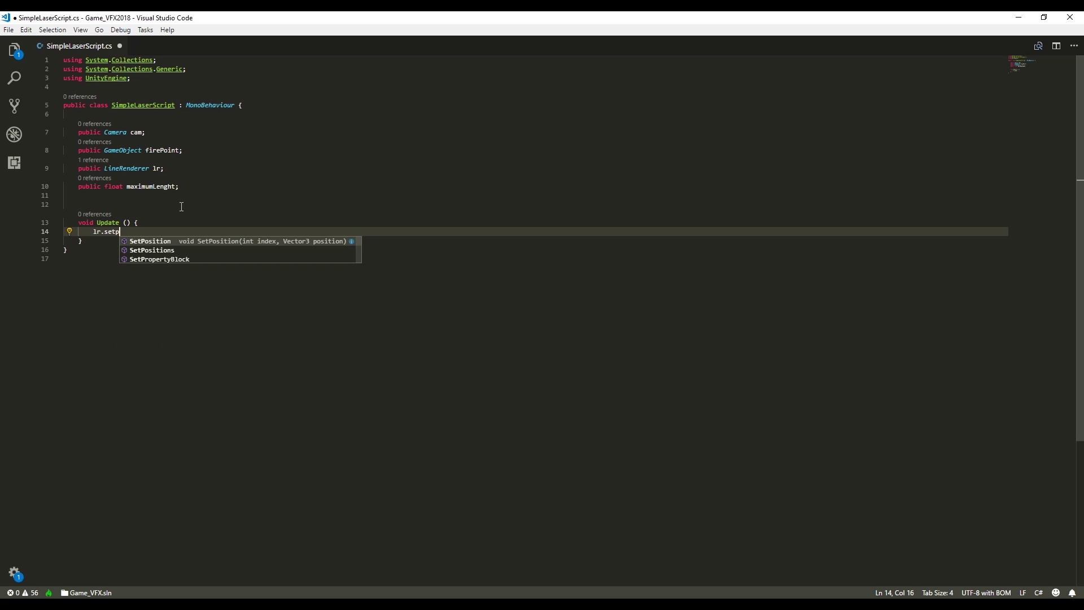
{"action": "key", "text": "Tab"}
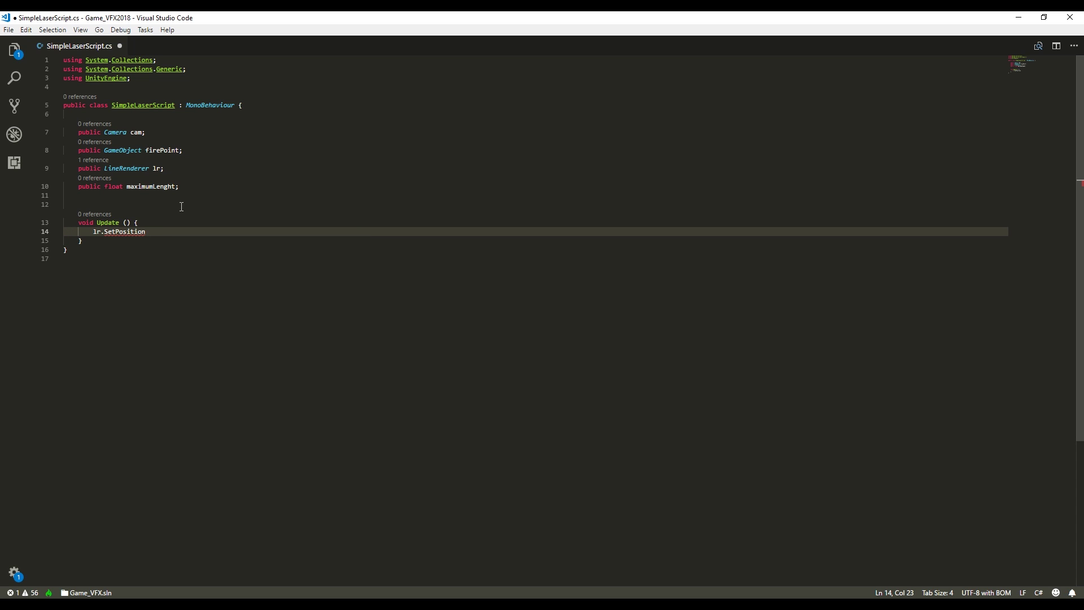
{"action": "type", "text": "("}
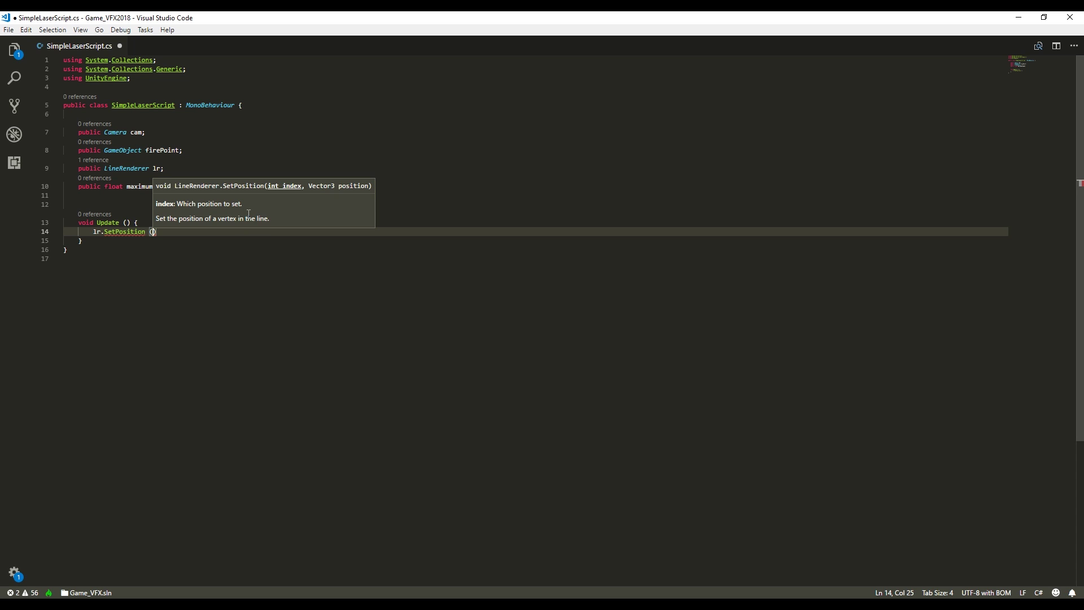
{"action": "type", "text": "0, firePoint."}
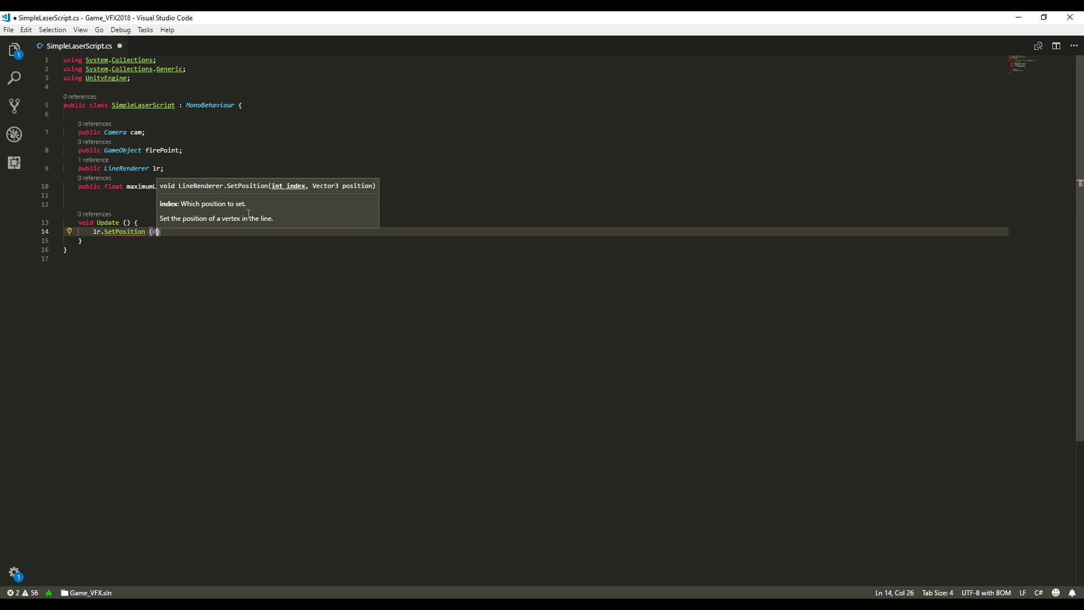
{"action": "type", "text": "transform.position"}
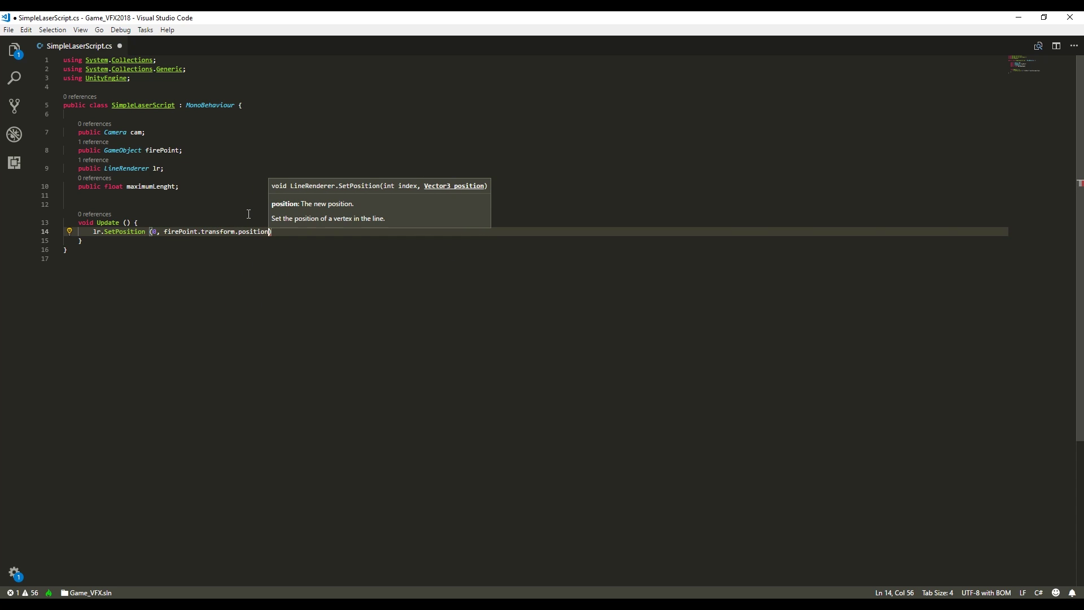
{"action": "type", "text": ")"}
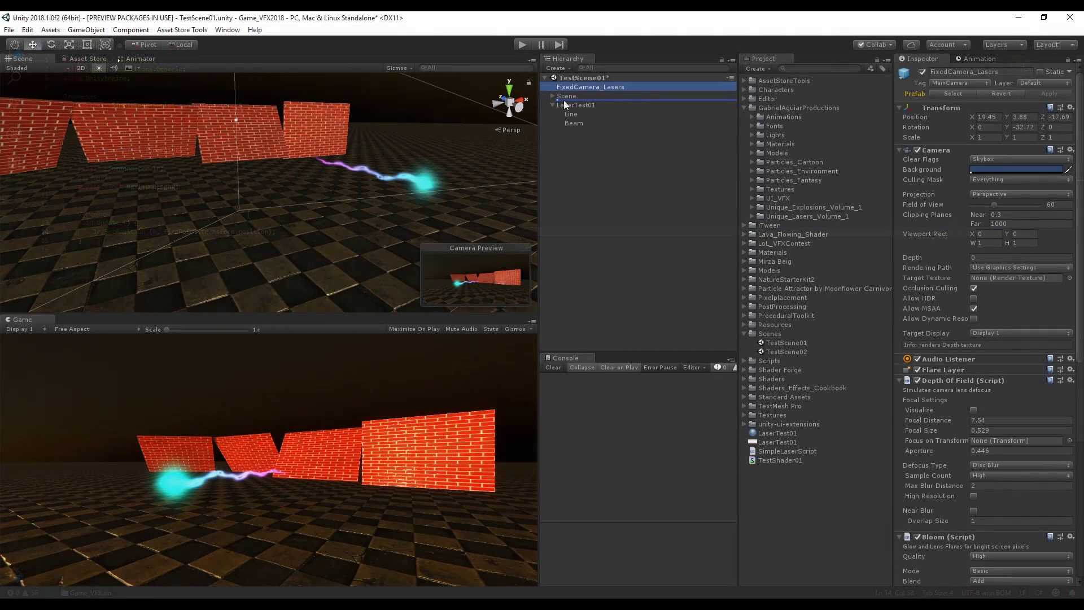
Assign FixedCamera_Lasers to Cam, LaserTest01 to Fire Point and Line to Lr.
{"action": "left_click", "coordinate": [584, 104]}
{"action": "left_click_drag", "start_coordinate": [594, 96], "coordinate": [998, 157]}
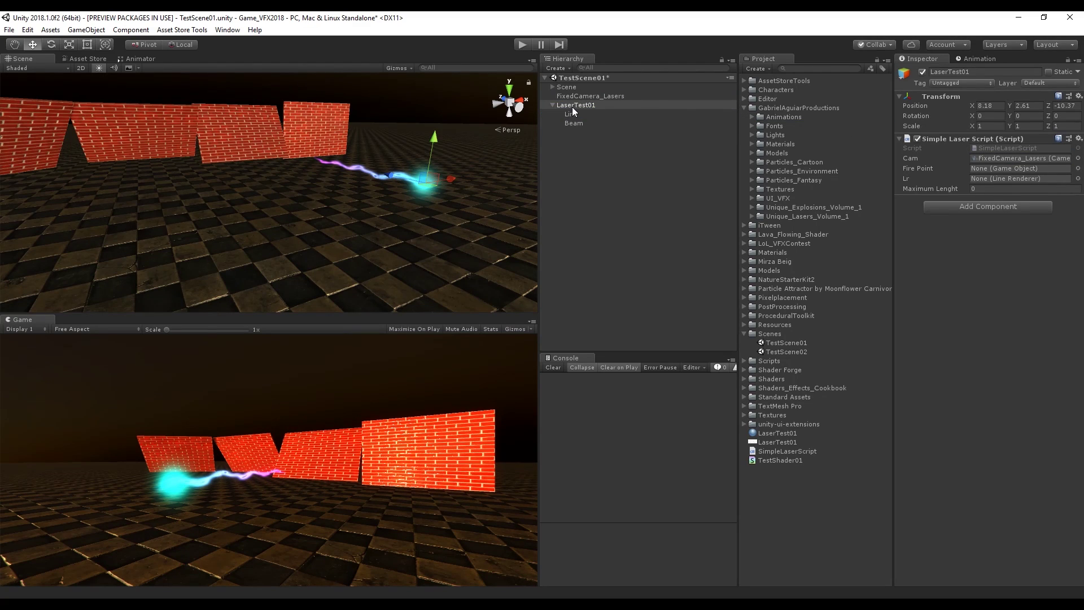
{"action": "left_click_drag", "start_coordinate": [575, 105], "coordinate": [987, 164]}
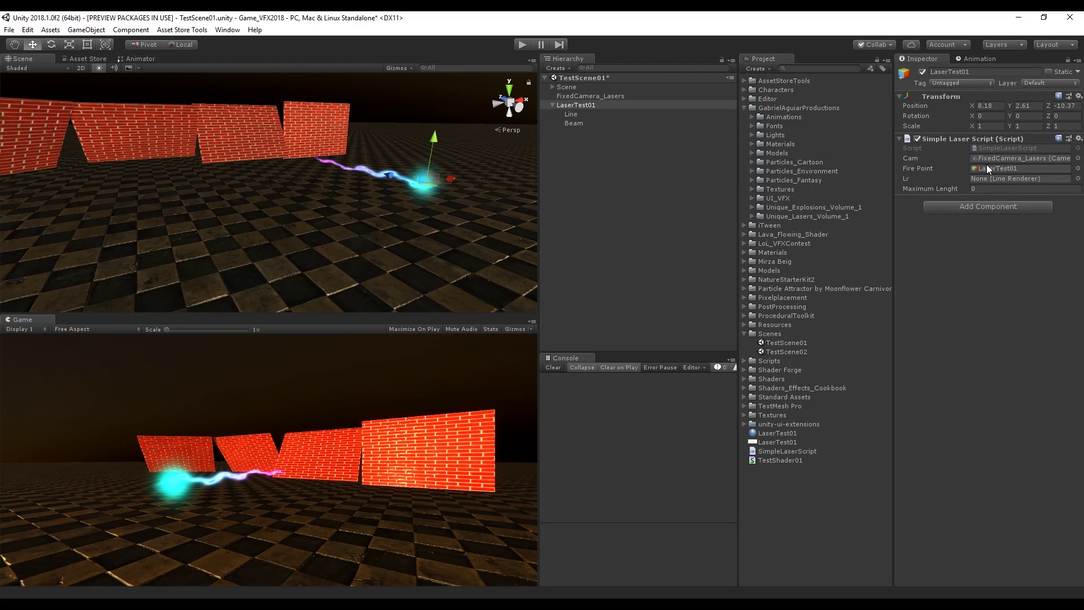
{"action": "left_click_drag", "start_coordinate": [571, 112], "coordinate": [924, 161]}
{"action": "left_click_drag", "start_coordinate": [1005, 177], "coordinate": [1005, 178]}
Set Maximum Lenght to 80 and run the scene in play mode.
{"action": "left_click", "coordinate": [1002, 187]}
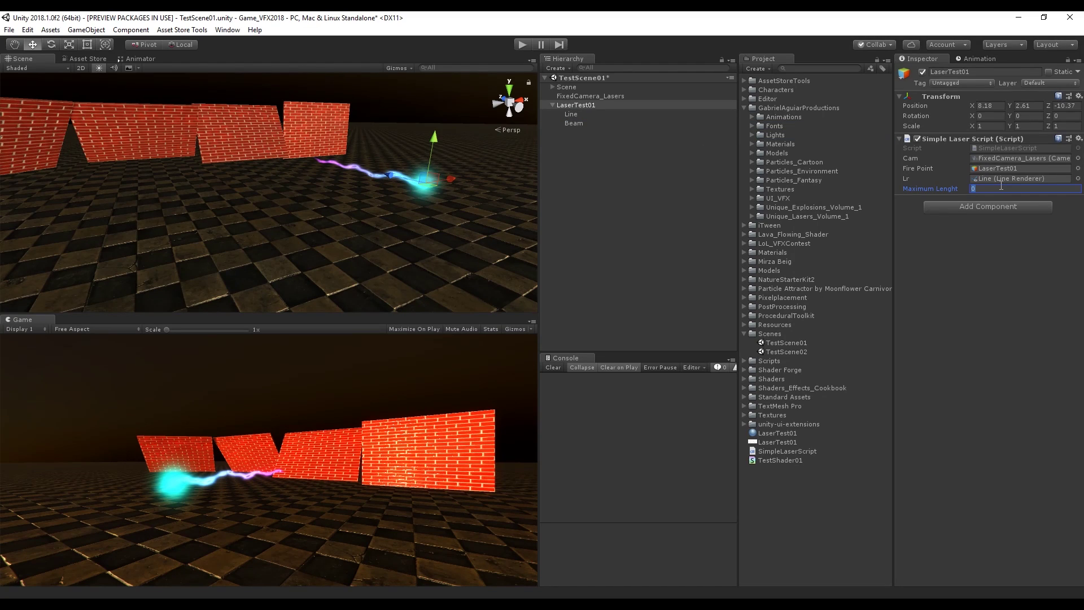
{"action": "type", "text": "80"}
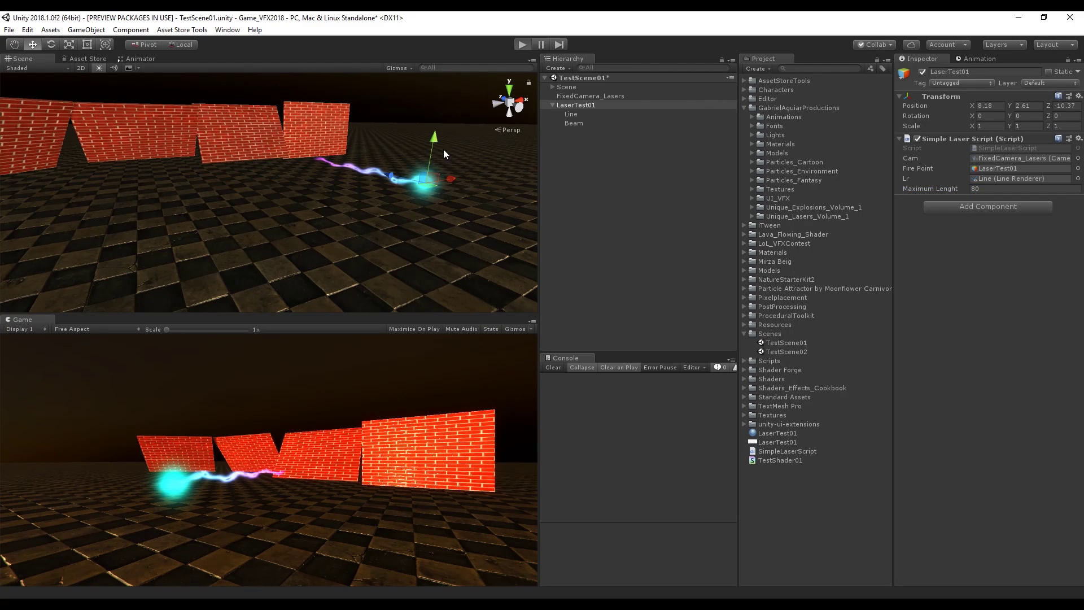
{"action": "key", "text": "ctrl+p"}
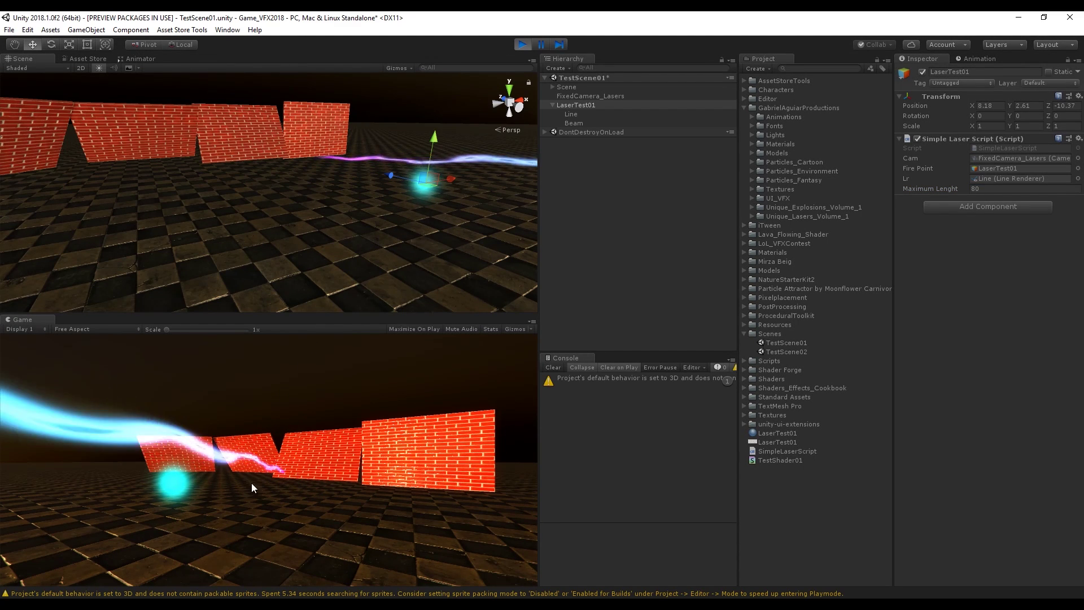
Enable Use World Space on the Line renderer, re-applying it after stopping Play mode.
{"action": "left_click", "coordinate": [575, 114]}
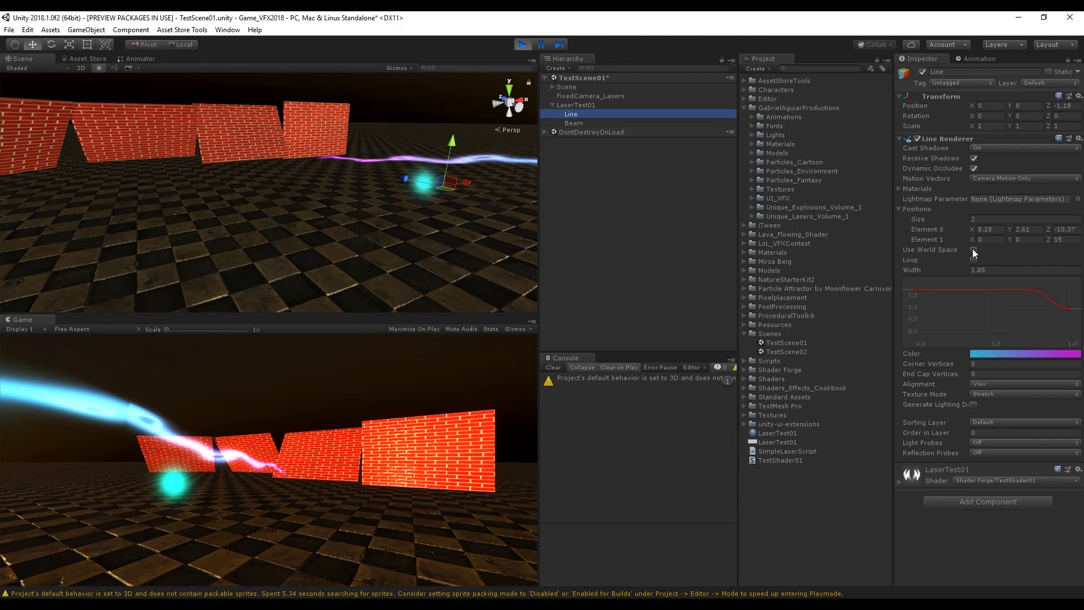
{"action": "left_click", "coordinate": [973, 251]}
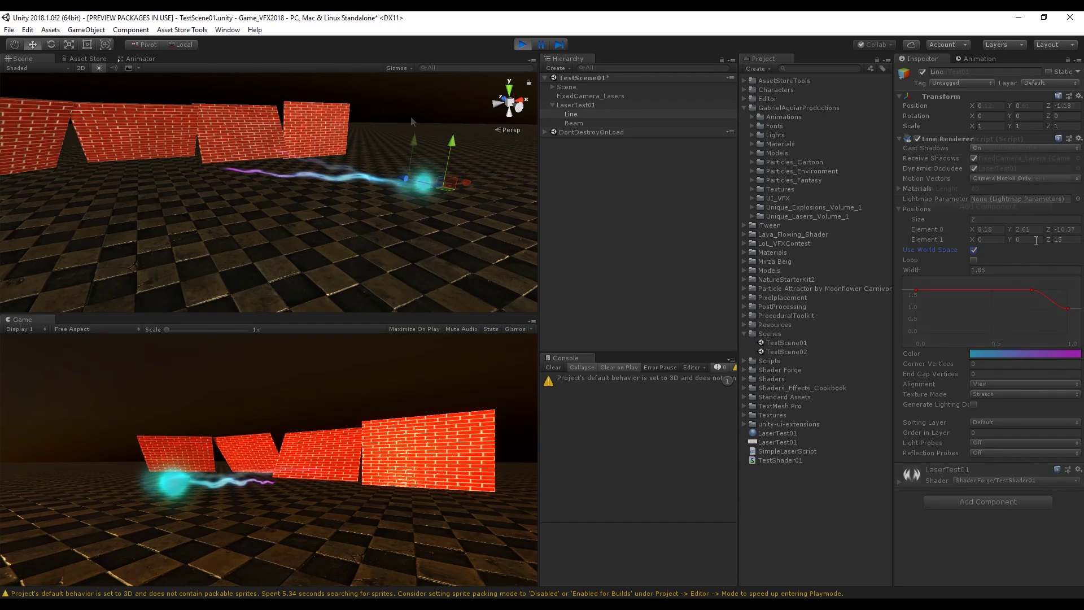
{"action": "left_click", "coordinate": [576, 105]}
{"action": "left_click", "coordinate": [522, 45]}
{"action": "left_click", "coordinate": [565, 115]}
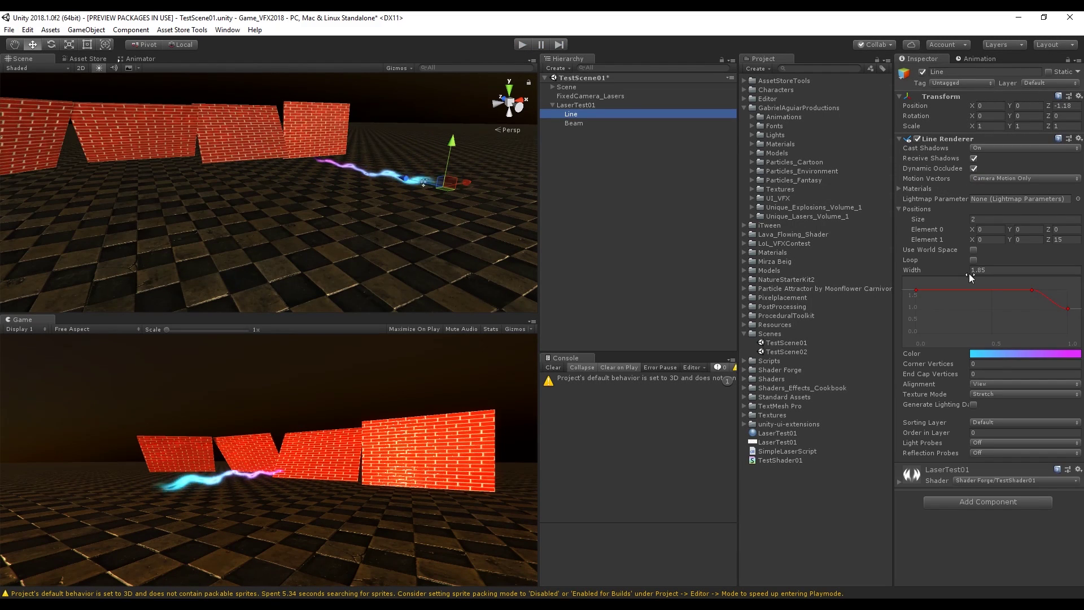
{"action": "left_click", "coordinate": [974, 250]}
Copy LaserTest01's position 8.18, 2.61, -10.37 into the Line's point coordinates.
{"action": "left_click", "coordinate": [559, 105]}
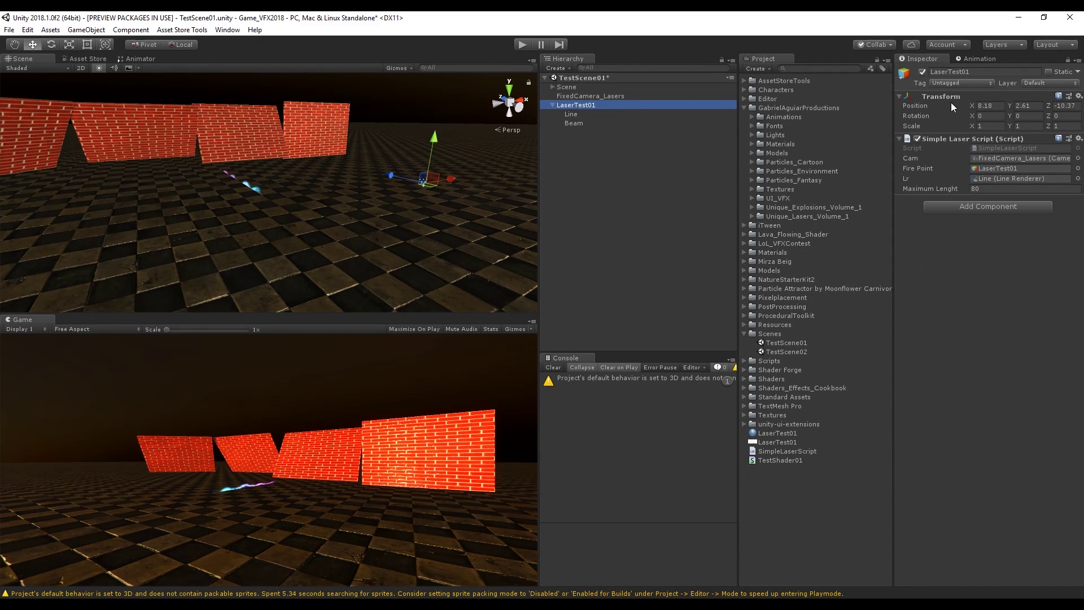
{"action": "left_click", "coordinate": [591, 119]}
{"action": "left_click", "coordinate": [591, 115]}
{"action": "left_click", "coordinate": [978, 229]}
{"action": "type", "text": "8.18"}
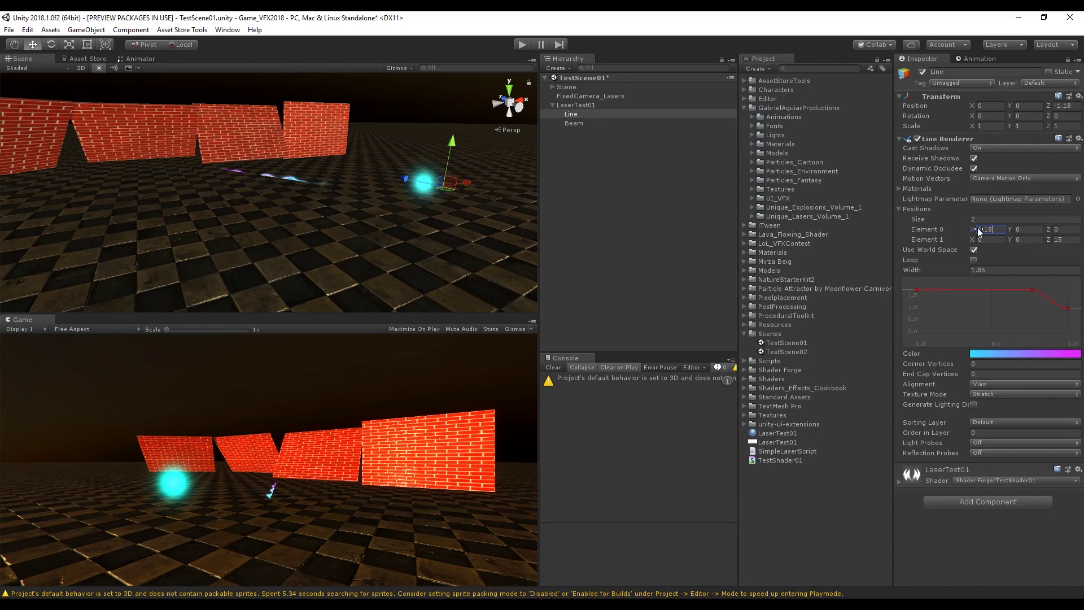
{"action": "left_click", "coordinate": [593, 106]}
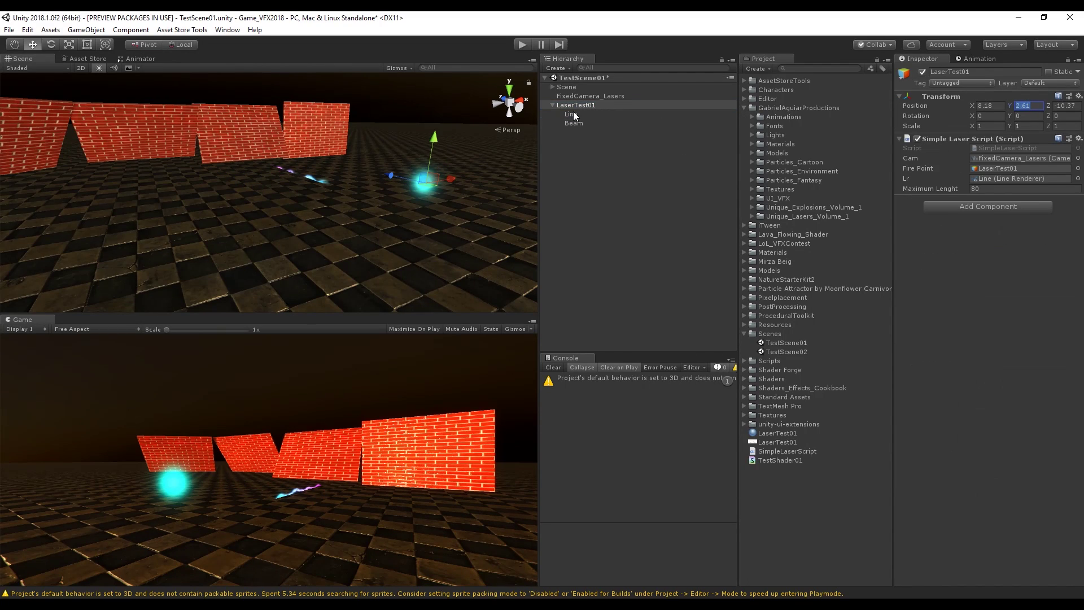
{"action": "left_click", "coordinate": [575, 116]}
{"action": "left_click", "coordinate": [1022, 229]}
{"action": "left_click", "coordinate": [593, 105]}
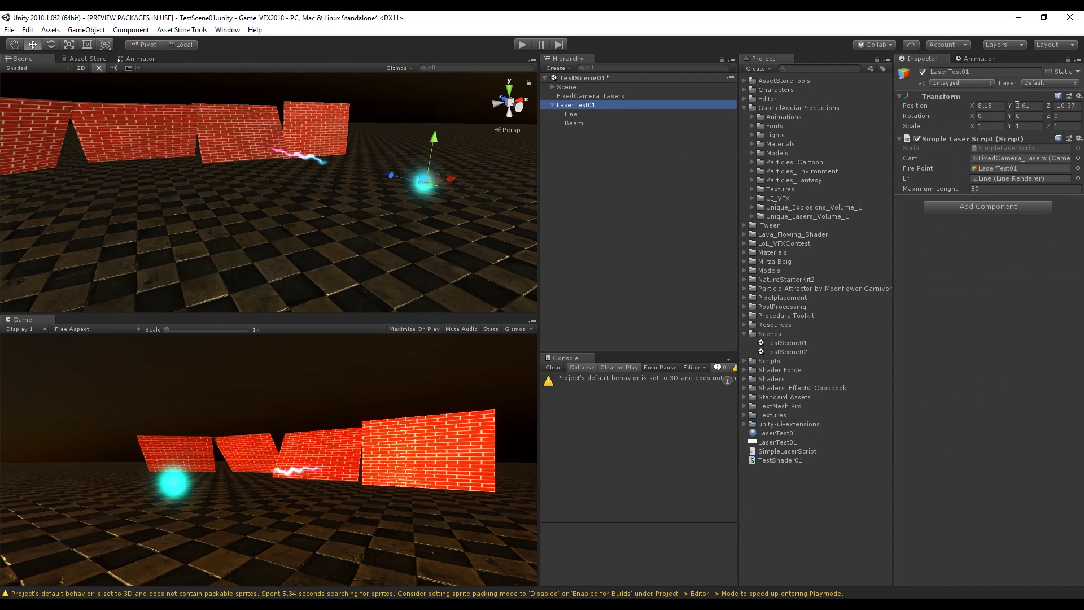
{"action": "left_click", "coordinate": [606, 115]}
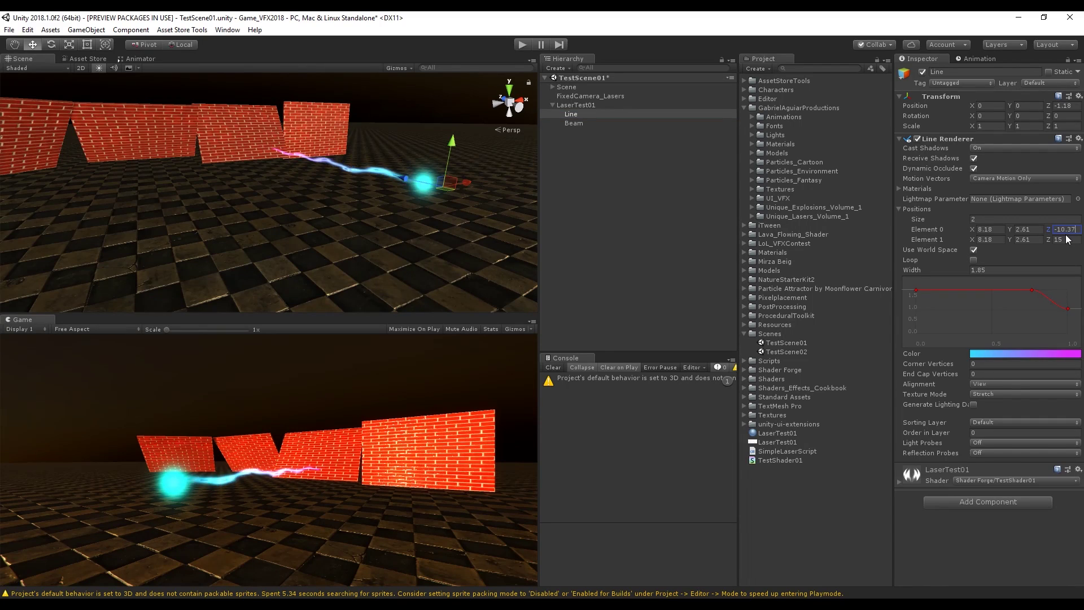
{"action": "left_click", "coordinate": [580, 180]}
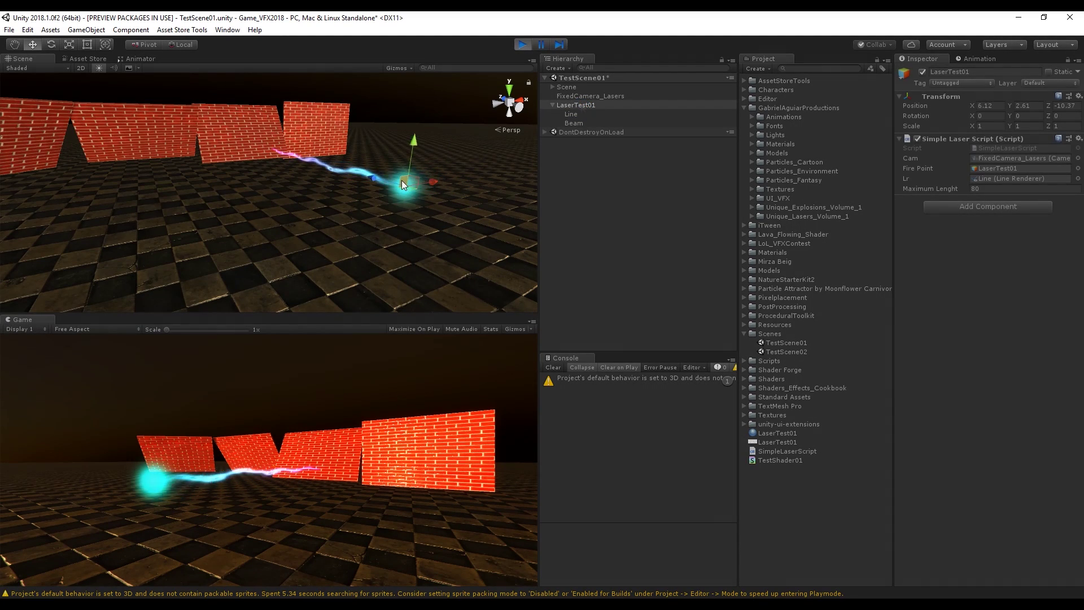
{"action": "left_click_drag", "start_coordinate": [409, 186], "coordinate": [347, 148]}
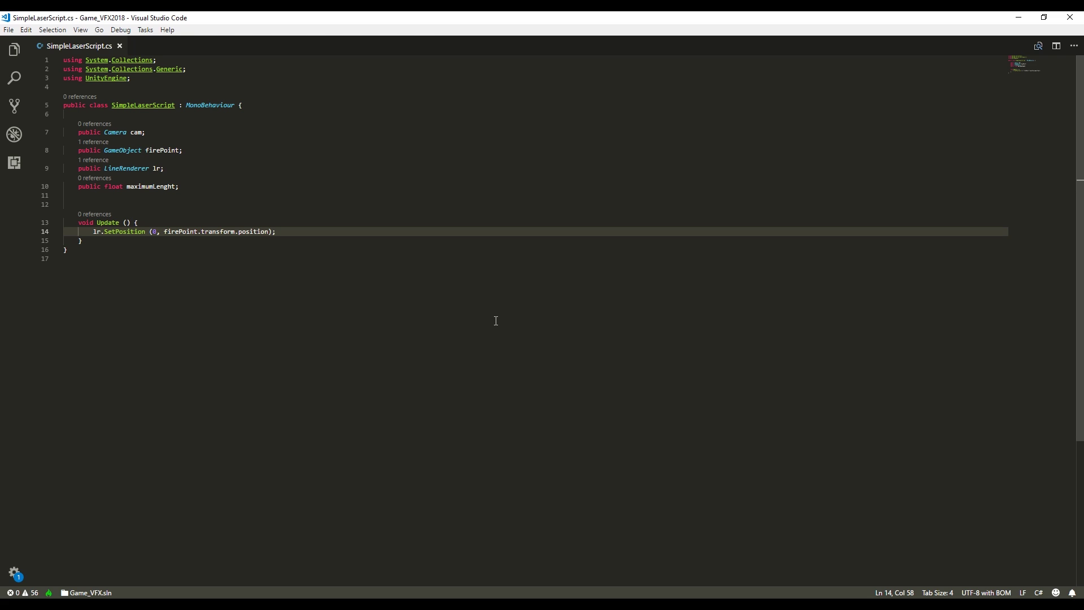
Below SetPosition, declare RaycastHit hit; and var mousePos = Input.mousePosition;.
{"action": "key", "text": "Return"}
{"action": "key", "text": "Return"}
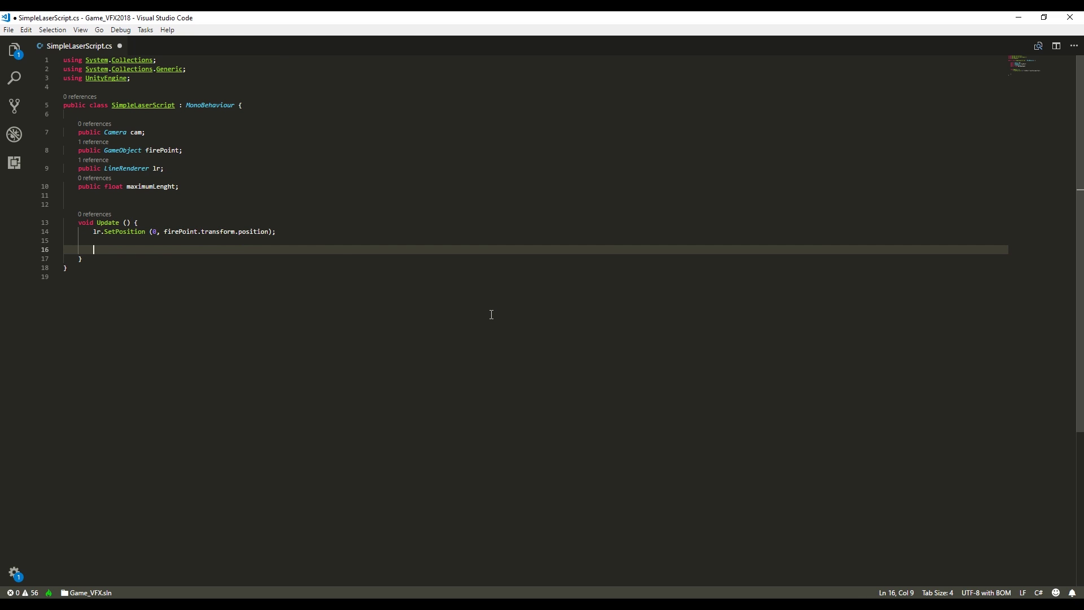
{"action": "type", "text": "rayc"}
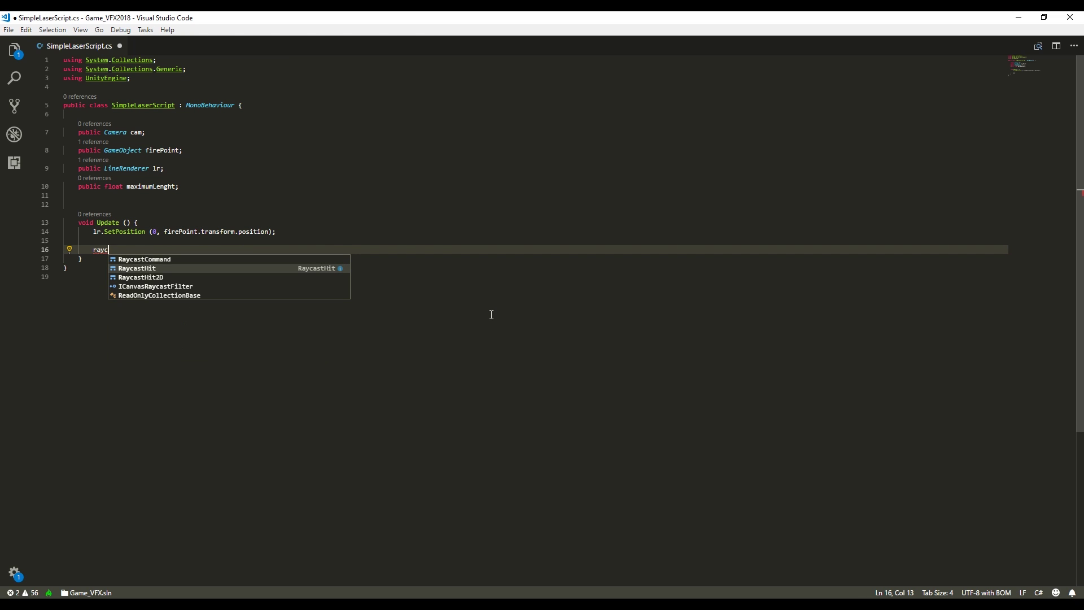
{"action": "key", "text": "Tab"}
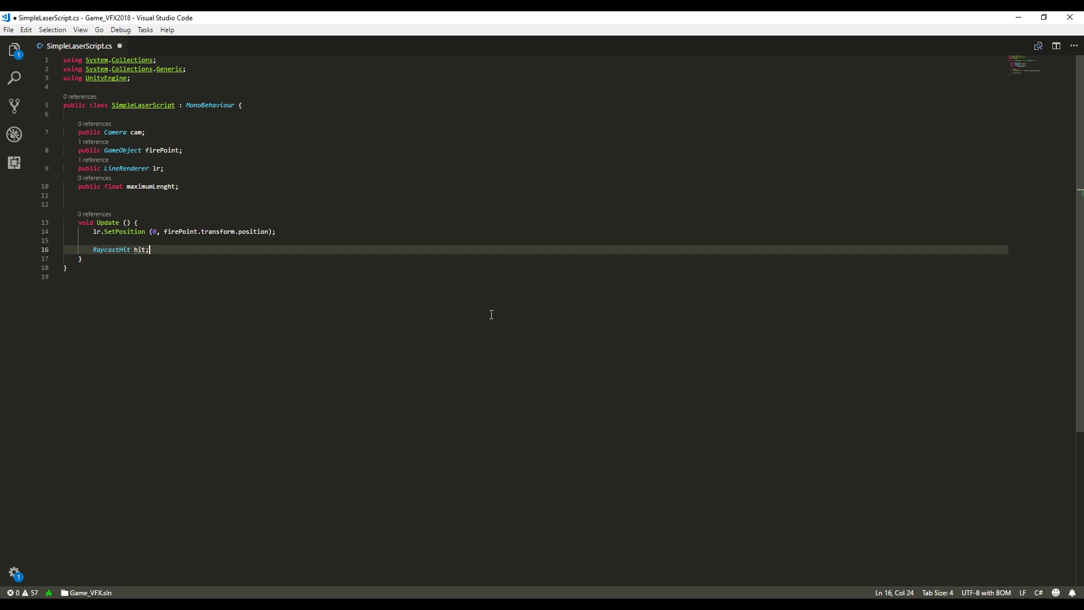
{"action": "type", "text": "hit;"}
{"action": "key", "text": "Return"}
{"action": "type", "text": "var mousePos"}
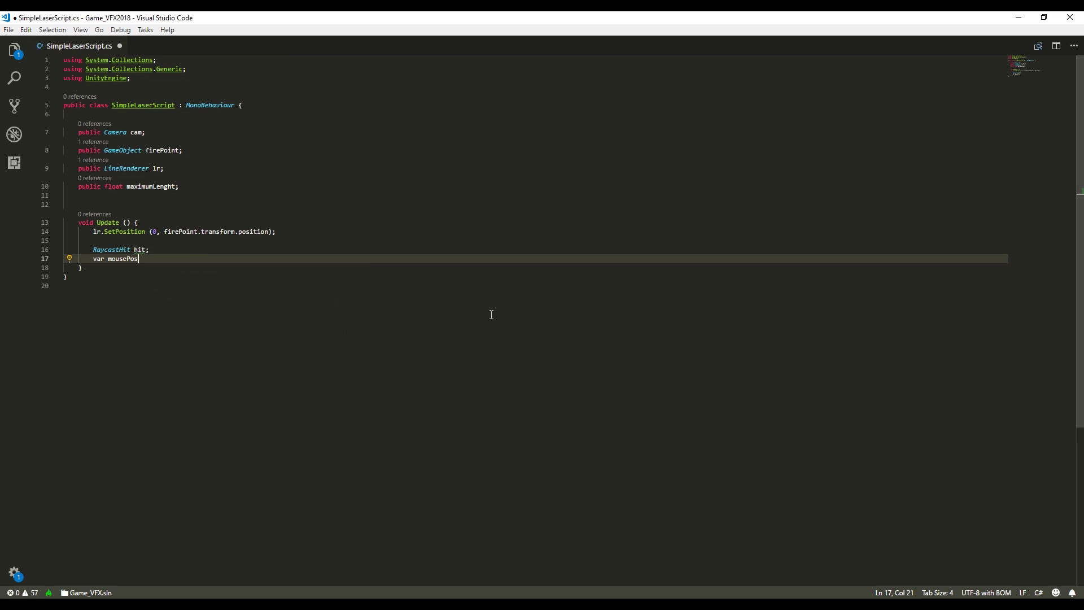
{"action": "type", "text": " = Input.mousePosition;"}
Add var rayMouse = cam.ScreenPointToRay(mousePos); and begin an if(Physics.Raycast check.
{"action": "key", "text": "Return"}
{"action": "type", "text": "var ray"}
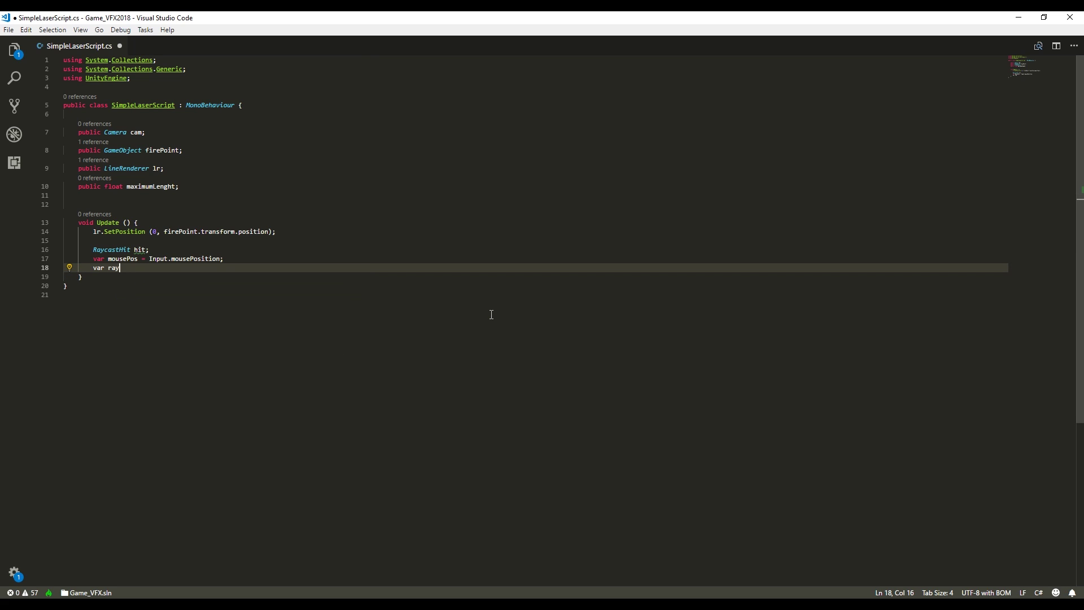
{"action": "type", "text": "Mouse = cam.ScreenPointToRay(mousePos"}
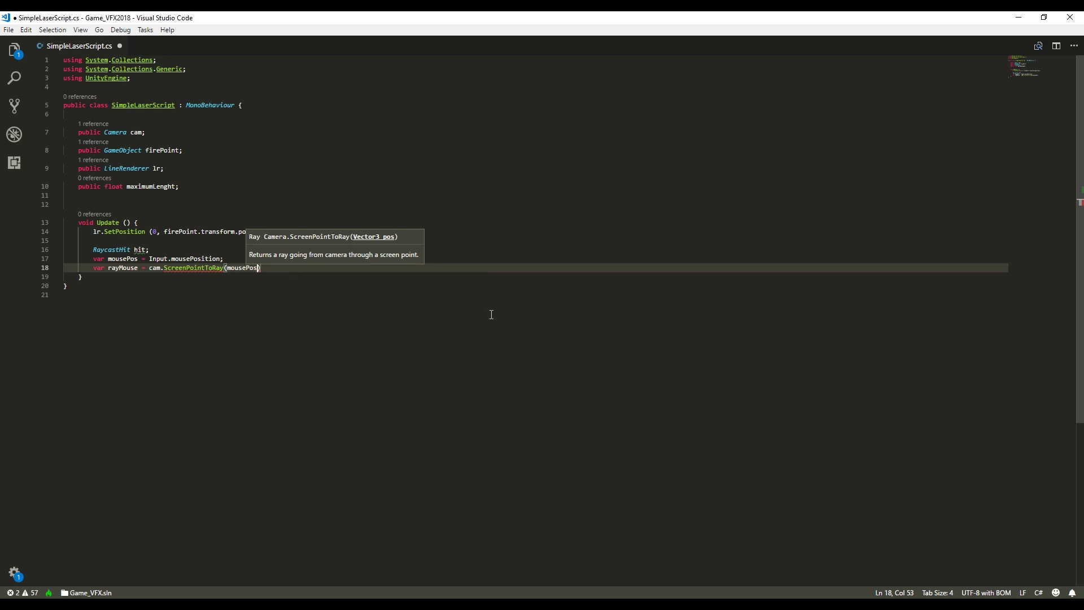
{"action": "type", "text": ")"}
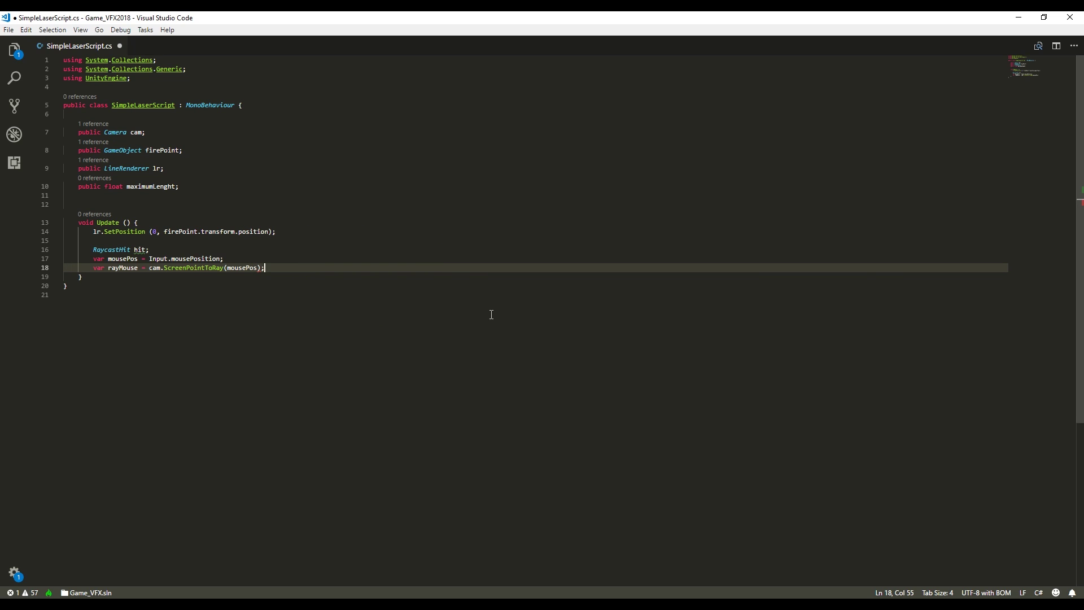
{"action": "type", "text": ";"}
{"action": "key", "text": "Return"}
{"action": "key", "text": "Return"}
{"action": "type", "text": "if(Physics."}
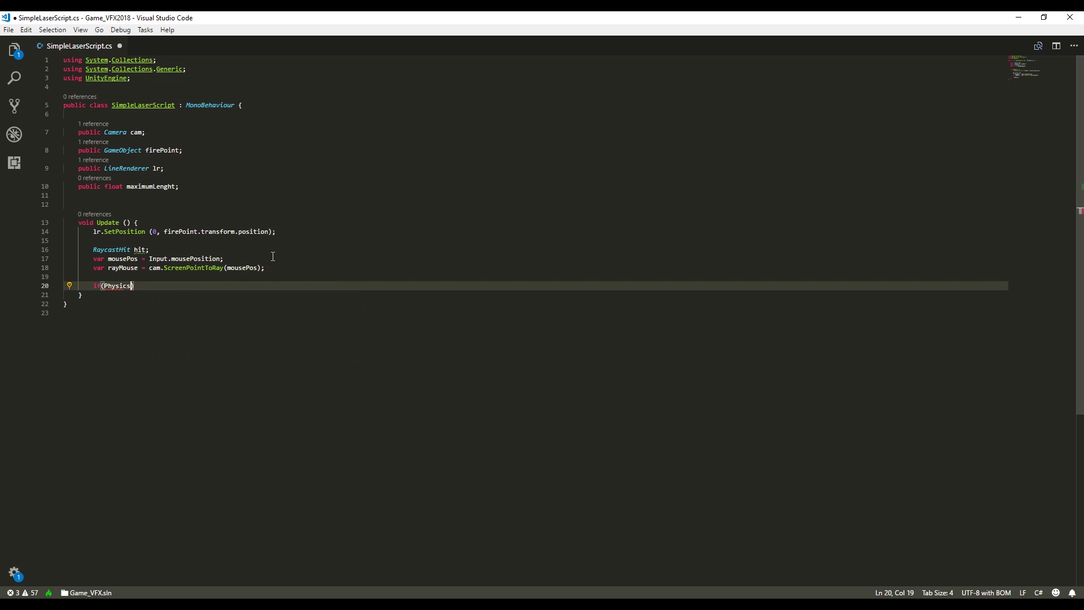
{"action": "type", "text": "Raycast (rayMouse.ori"}
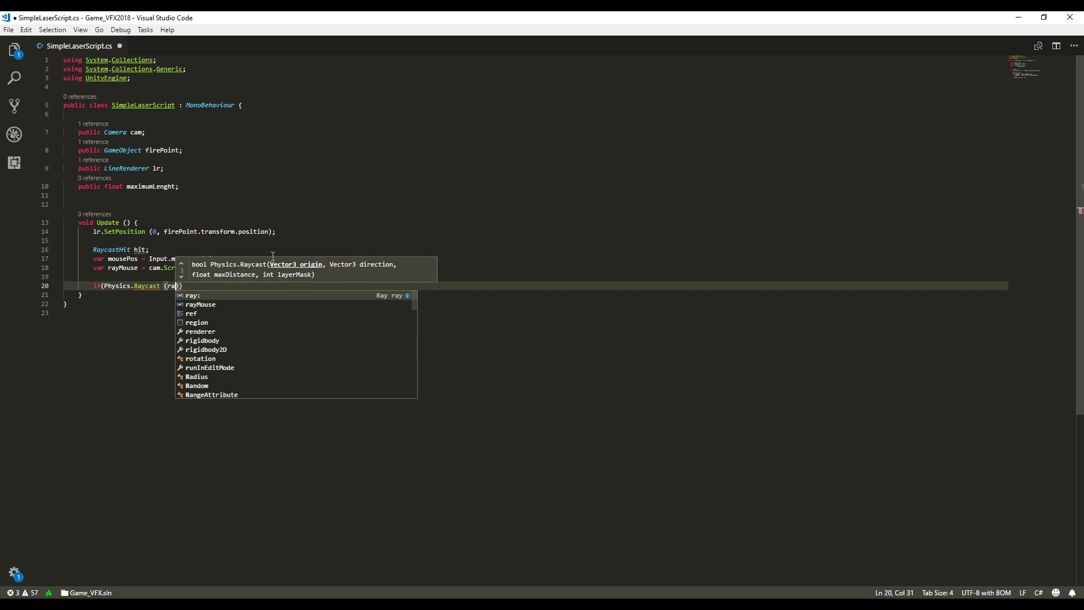
Complete the condition Physics.Raycast(rayMouse.origin, rayMouse.direction, out hit, maximumLenght) and open its block.
{"action": "key", "text": "Tab"}
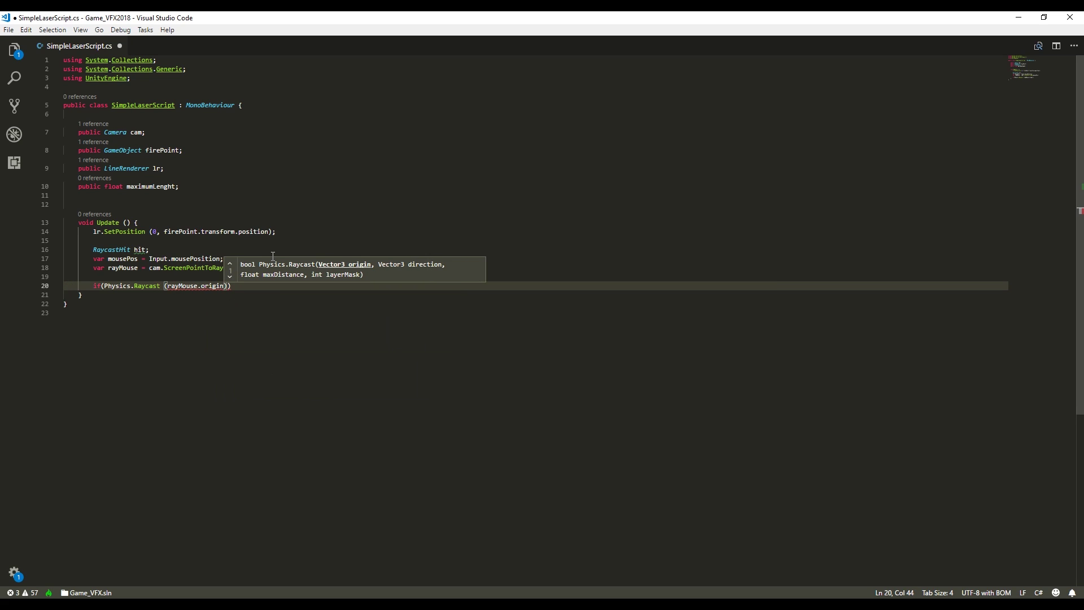
{"action": "type", "text": ", rayMouse.direction, out"}
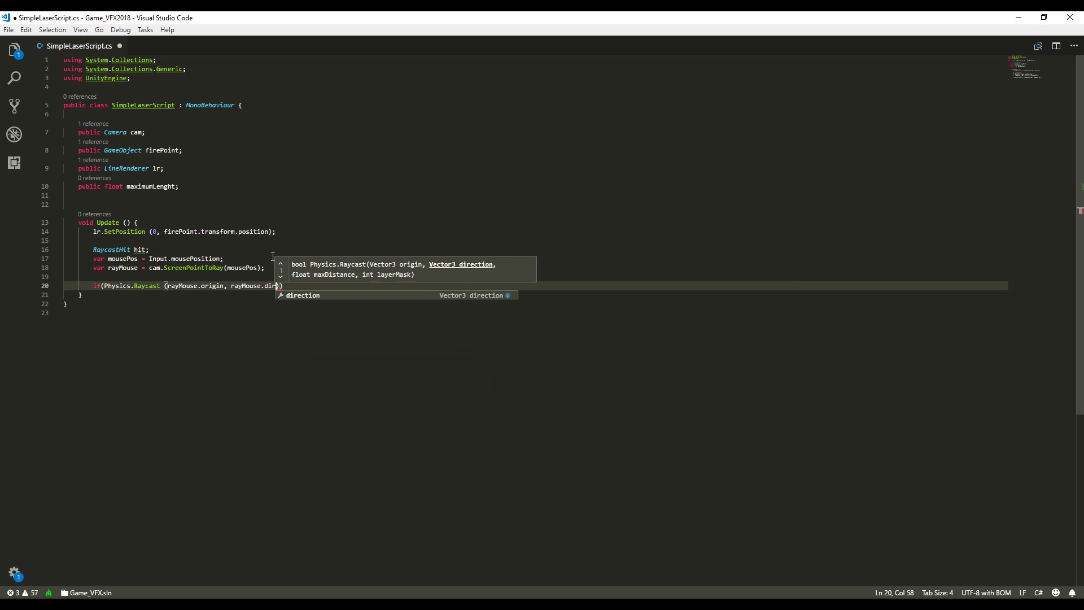
{"action": "type", "text": " hit"}
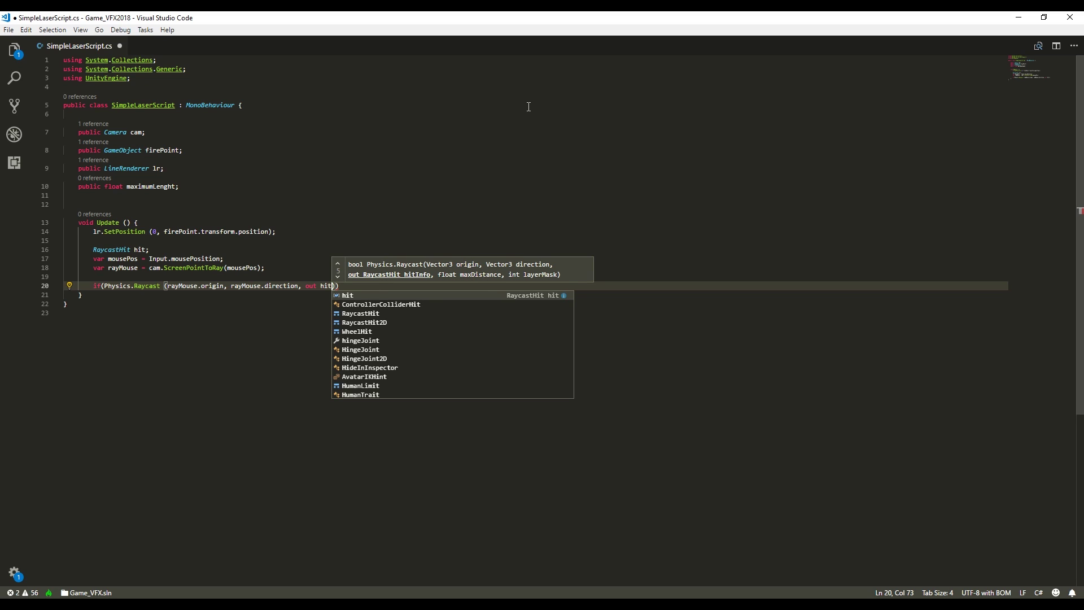
{"action": "type", "text": ", maximumLenght"}
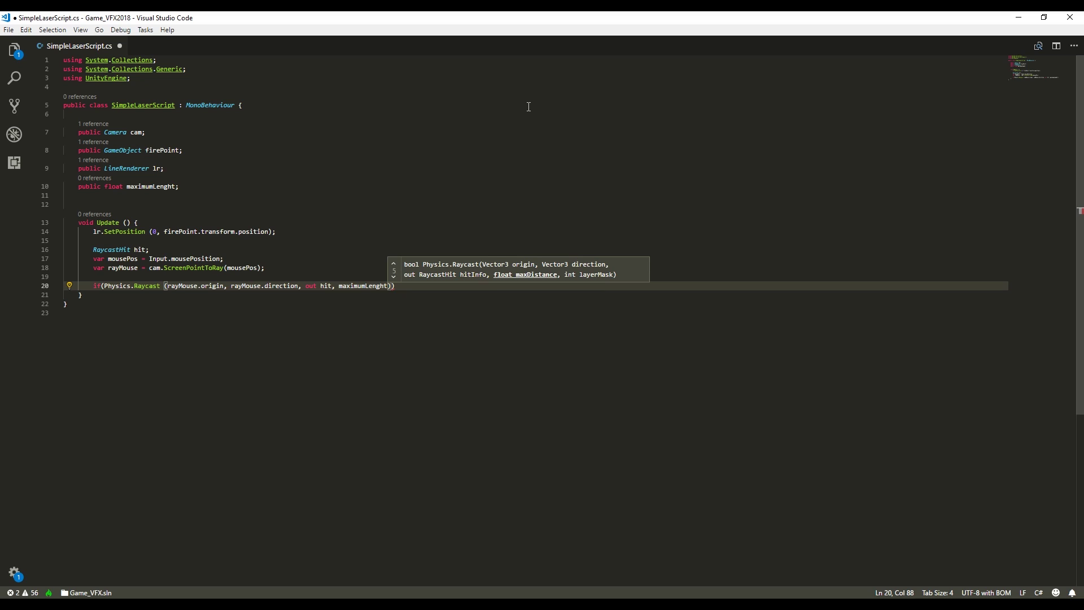
{"action": "type", "text": ")"}
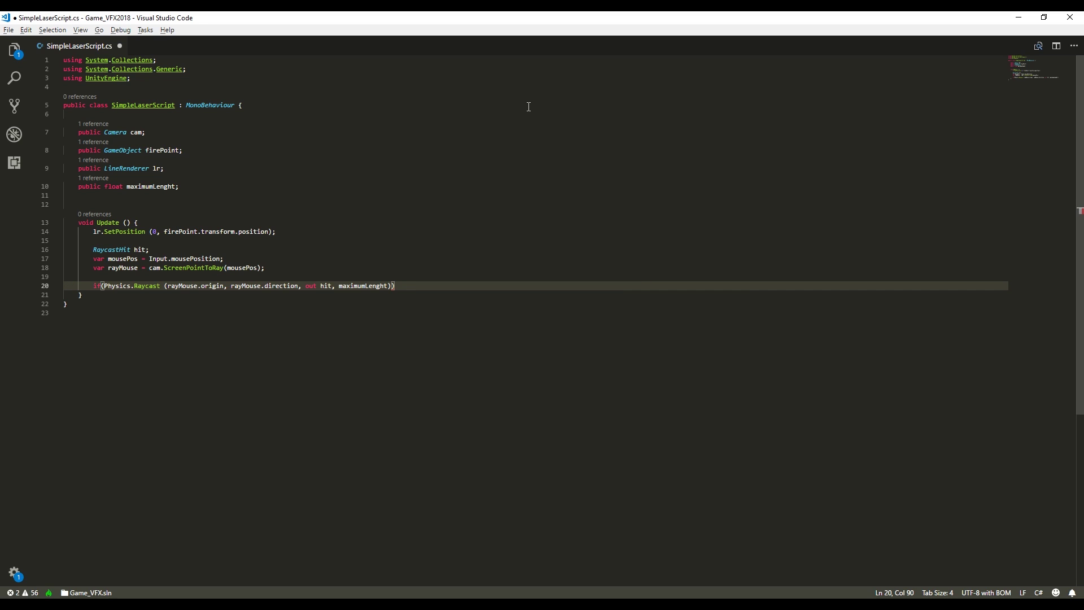
{"action": "type", "text": "){"}
{"action": "key", "text": "Return"}
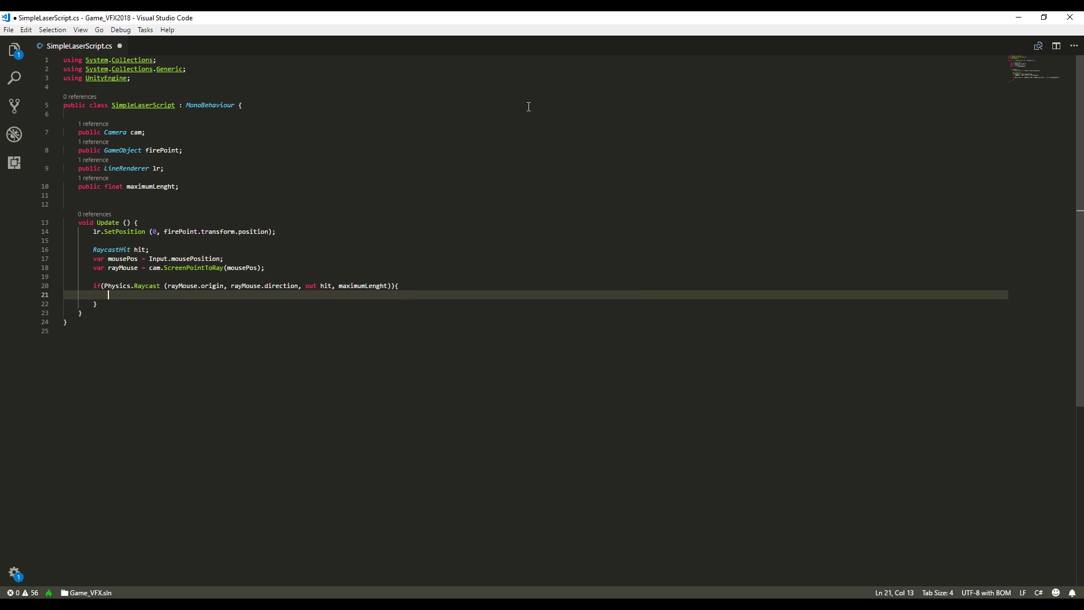
Inside it, add if(hit.collider) lr.SetPosition(1, hit.point);.
{"action": "type", "text": "if(hit"}
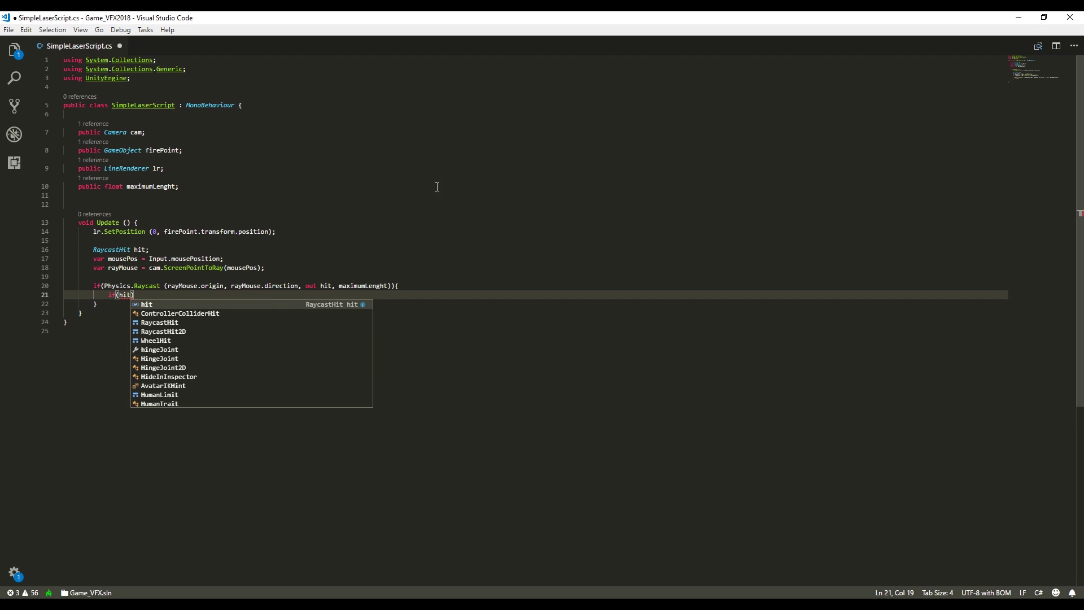
{"action": "type", "text": "."}
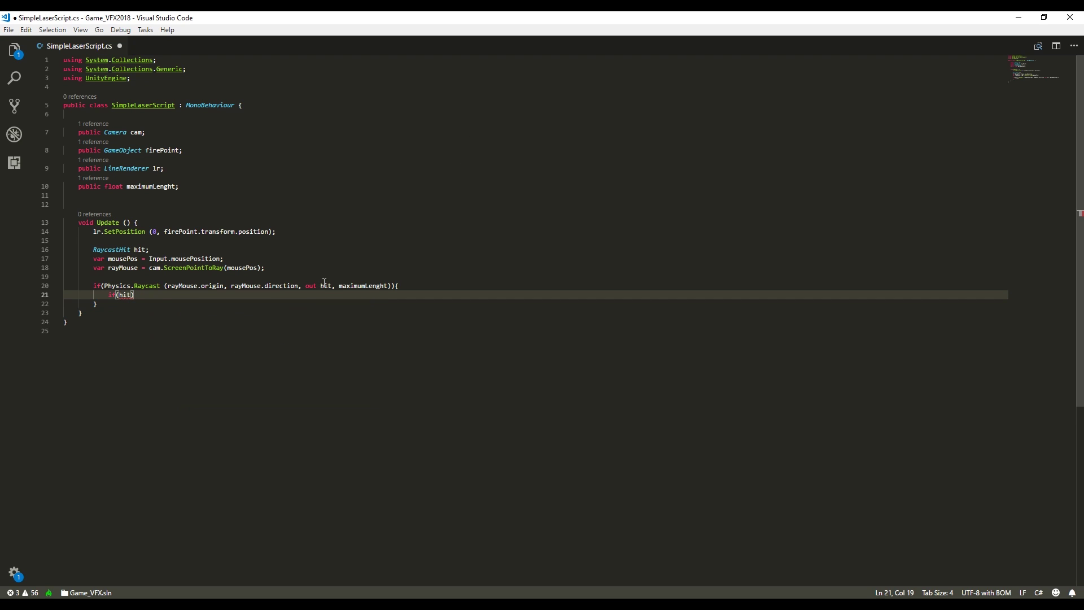
{"action": "key", "text": "Up"}
{"action": "key", "text": "Up"}
{"action": "key", "text": "Up"}
{"action": "key", "text": "Up"}
{"action": "key", "text": "Up"}
{"action": "key", "text": "Up"}
{"action": "key", "text": "Up"}
{"action": "key", "text": "Up"}
{"action": "key", "text": "Up"}
{"action": "key", "text": "Up"}
{"action": "key", "text": "Up"}
{"action": "key", "text": "Up"}
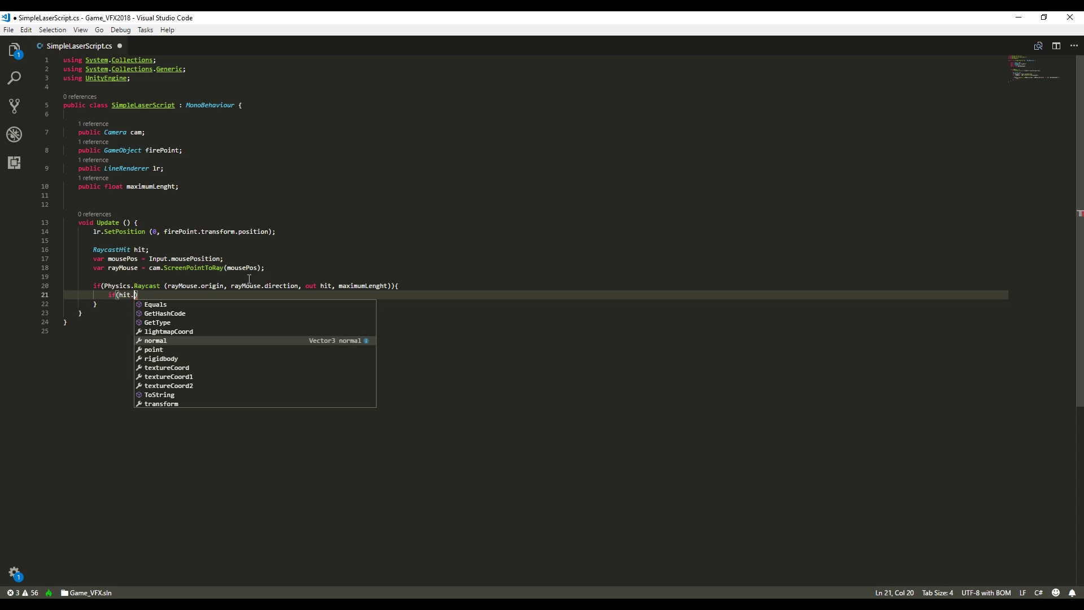
{"action": "key", "text": "Down"}
{"action": "key", "text": "Down"}
{"action": "key", "text": "Down"}
{"action": "key", "text": "Down"}
{"action": "key", "text": "Down"}
{"action": "key", "text": "Down"}
{"action": "key", "text": "Down"}
{"action": "key", "text": "Down"}
{"action": "key", "text": "Down"}
{"action": "key", "text": "Down"}
{"action": "key", "text": "Down"}
{"action": "key", "text": "Down"}
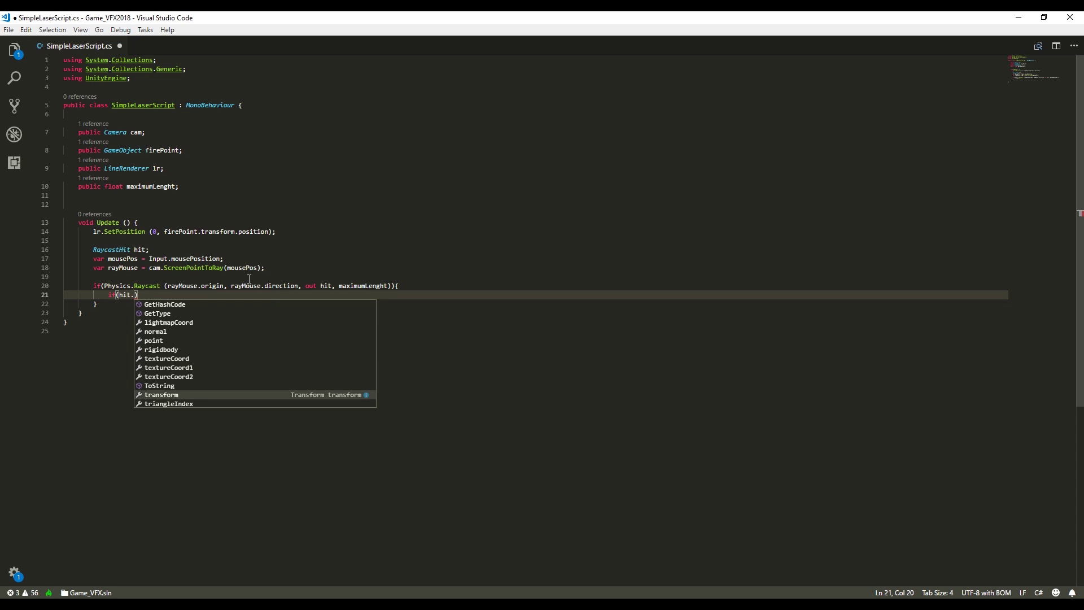
{"action": "type", "text": "collider"}
{"action": "key", "text": "End"}
{"action": "key", "text": "Return"}
{"action": "type", "text": "lr"}
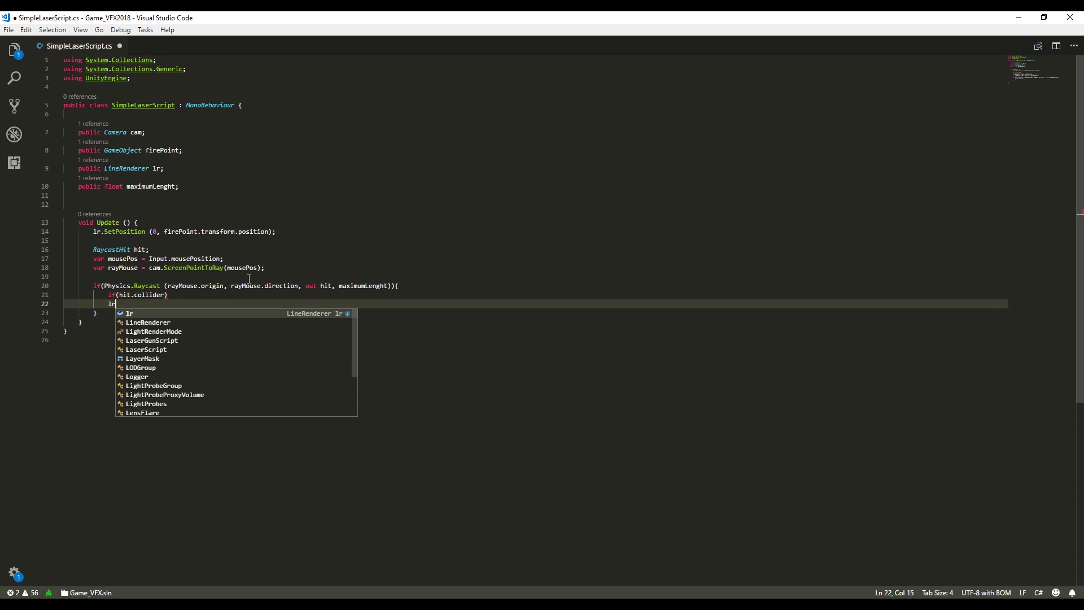
{"action": "type", "text": ".setp"}
{"action": "key", "text": "Return"}
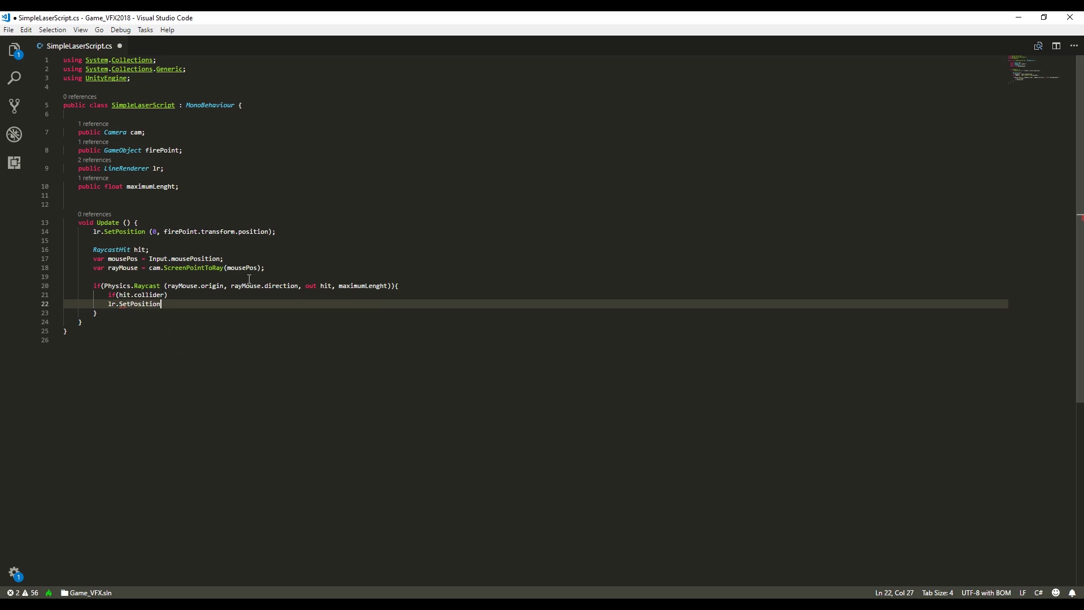
{"action": "type", "text": "(1, hit.point);"}
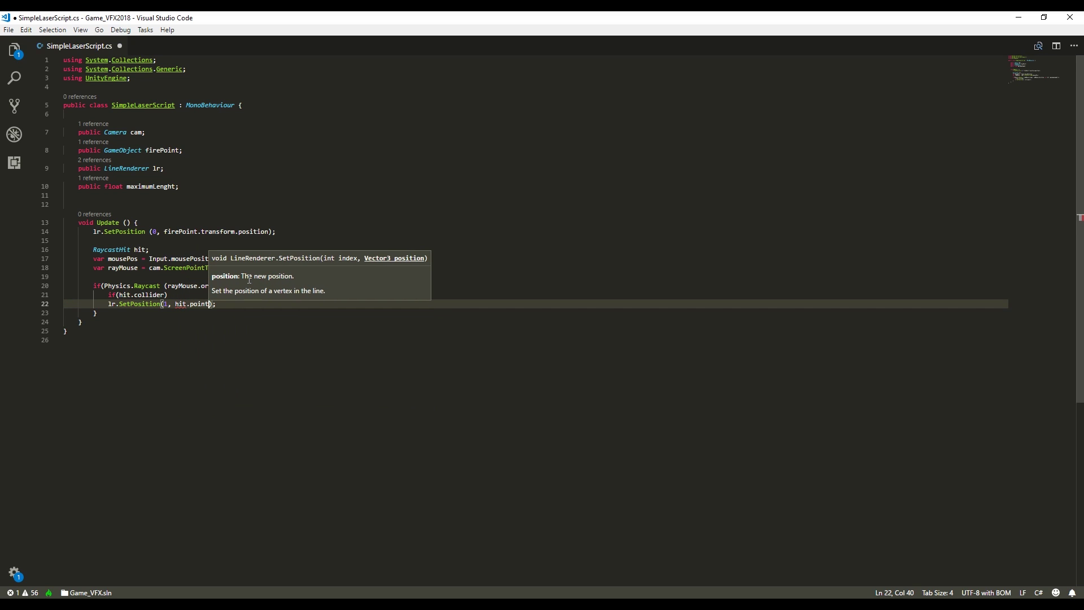
{"action": "key", "text": "End"}
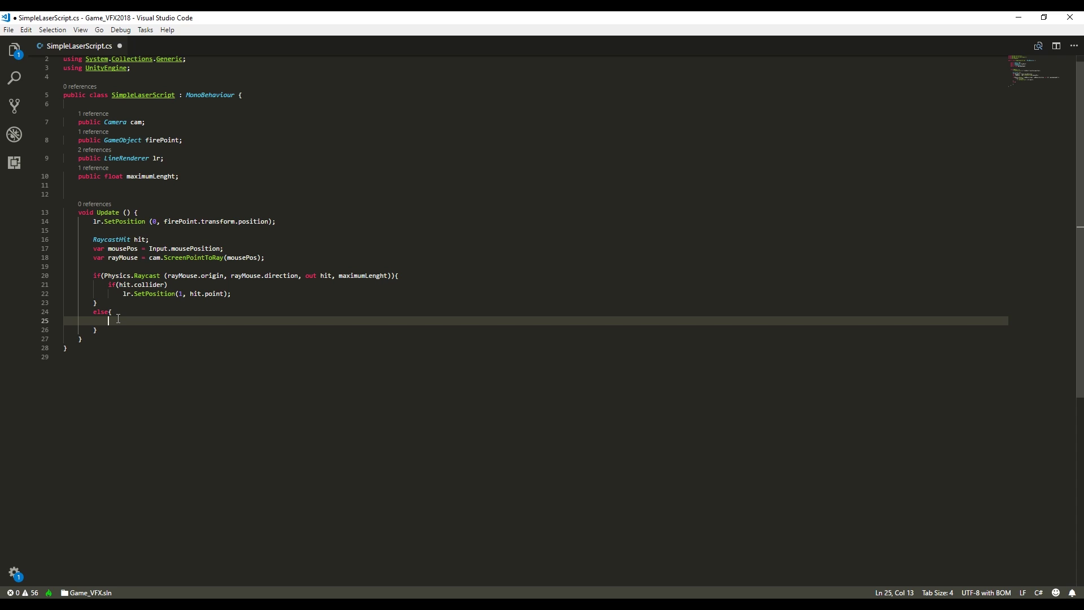
In the else block, set pos = rayMouse.GetPoint(maximumLenght) and call lr.SetPosition(1, pos).
{"action": "type", "text": "var pos "}
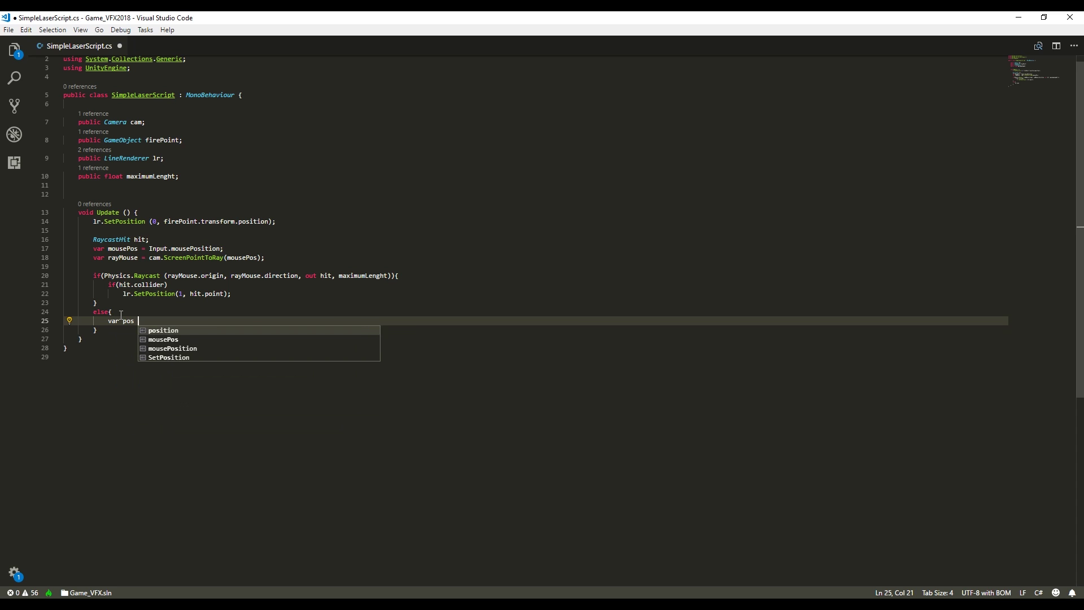
{"action": "type", "text": "= rayMouse"}
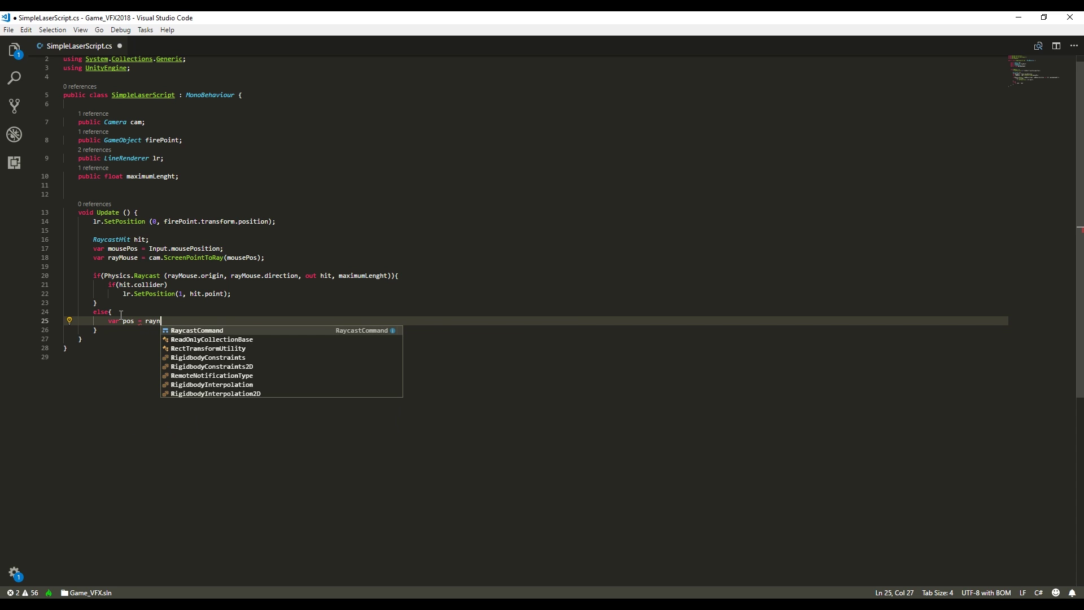
{"action": "type", "text": ".get"}
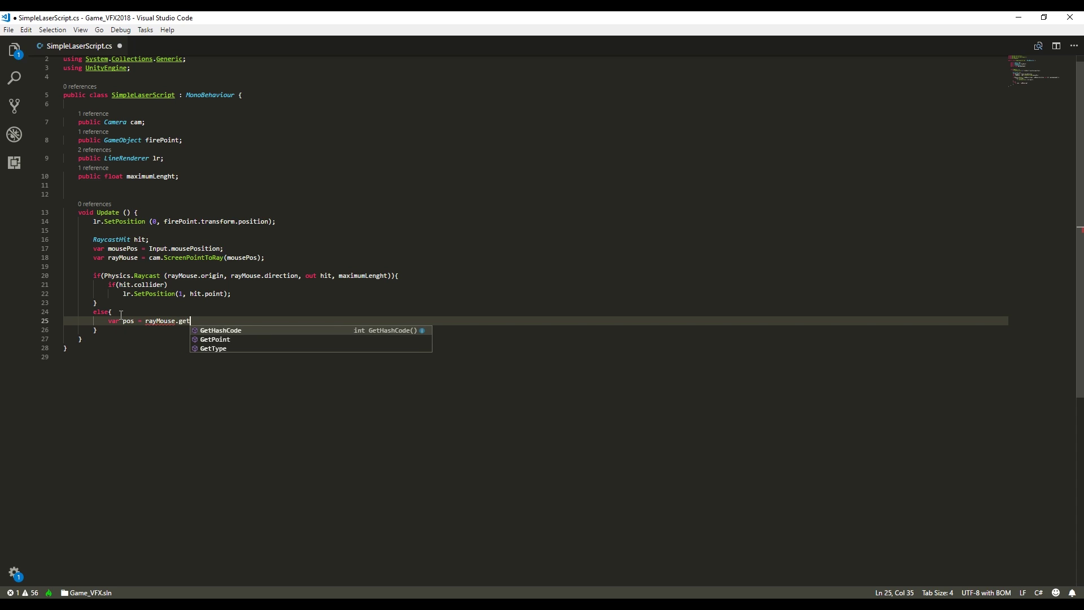
{"action": "key", "text": "Down"}
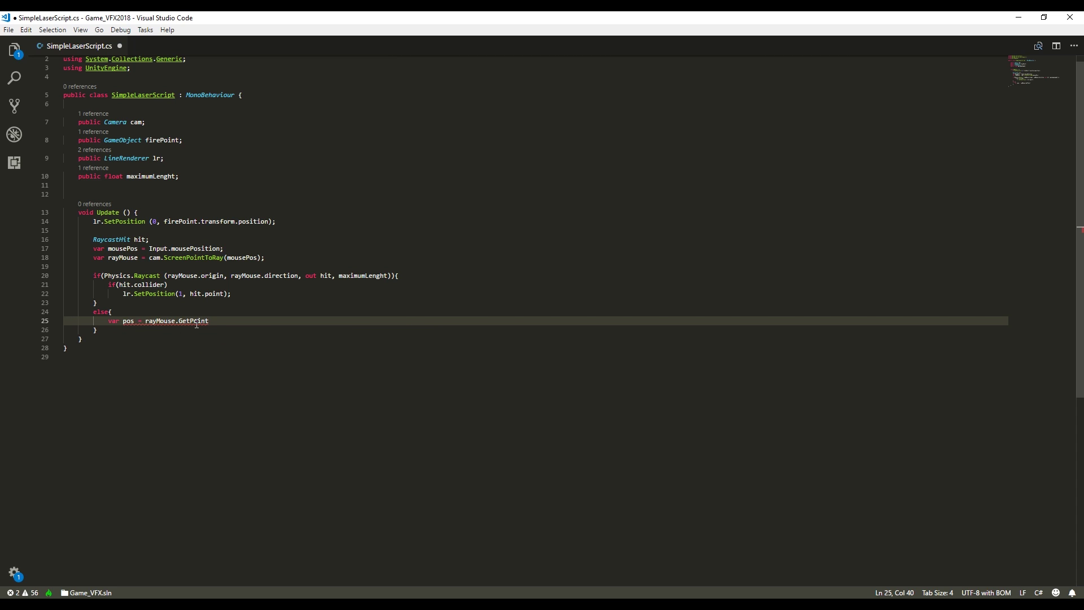
{"action": "type", "text": "(maximumLenght);"}
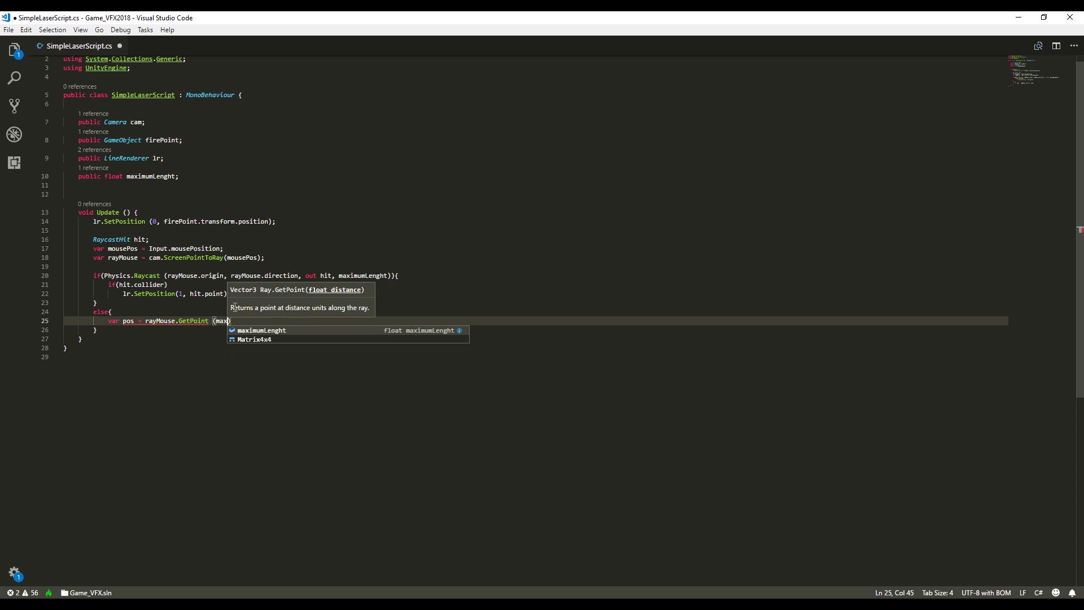
{"action": "key", "text": "Return"}
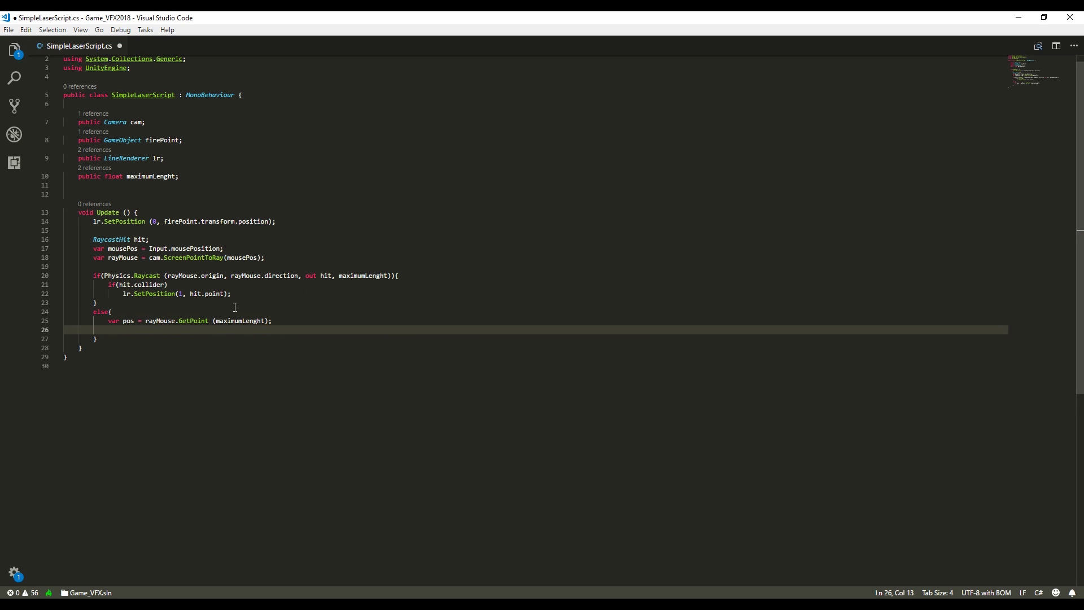
{"action": "type", "text": "lr.setp1, pos);"}
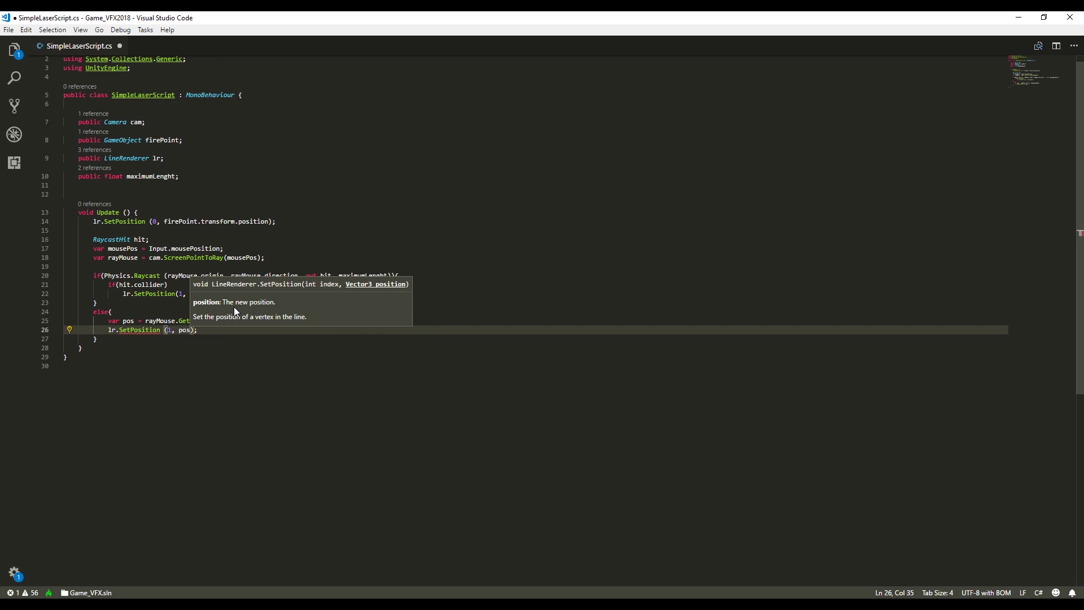
{"action": "left_click", "coordinate": [243, 242]}
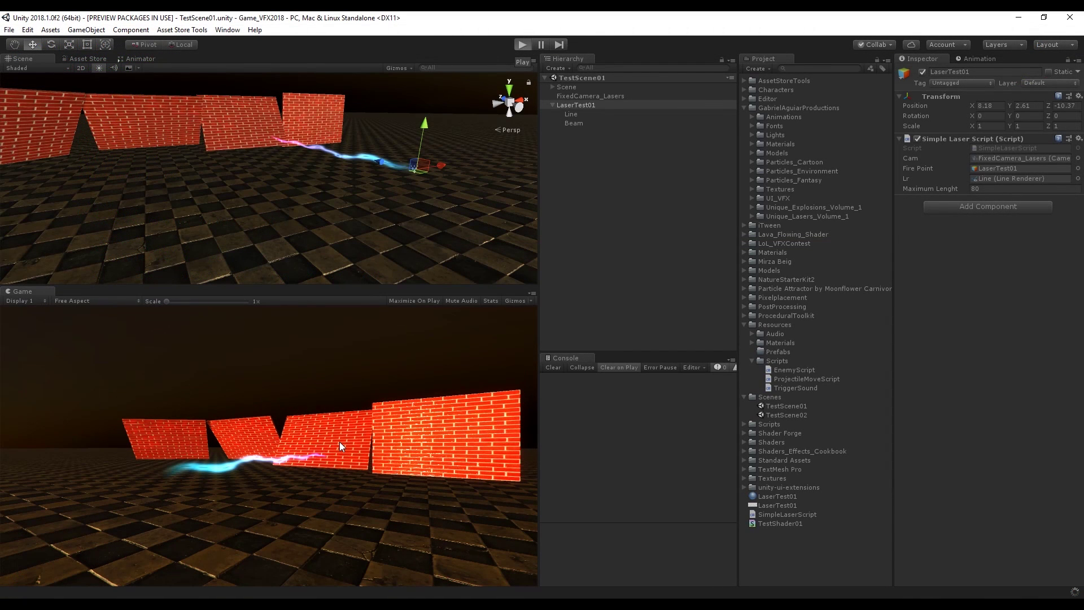
Enter Play mode and maximize the Game view to fill the Unity editor.
{"action": "key", "text": "ctrl+p"}
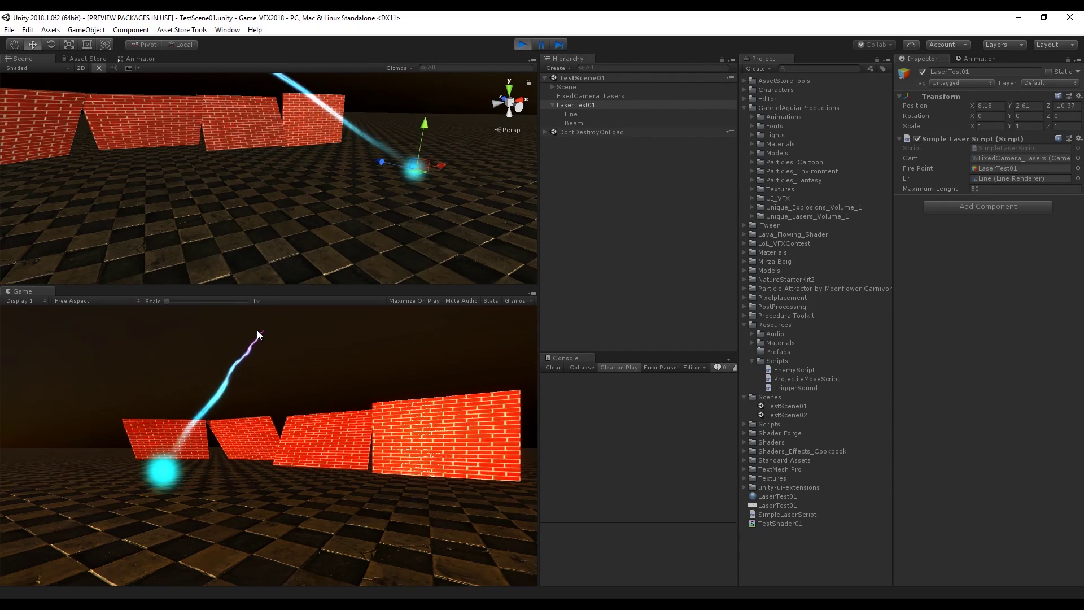
{"action": "right_click", "coordinate": [37, 291]}
{"action": "left_click", "coordinate": [62, 300]}
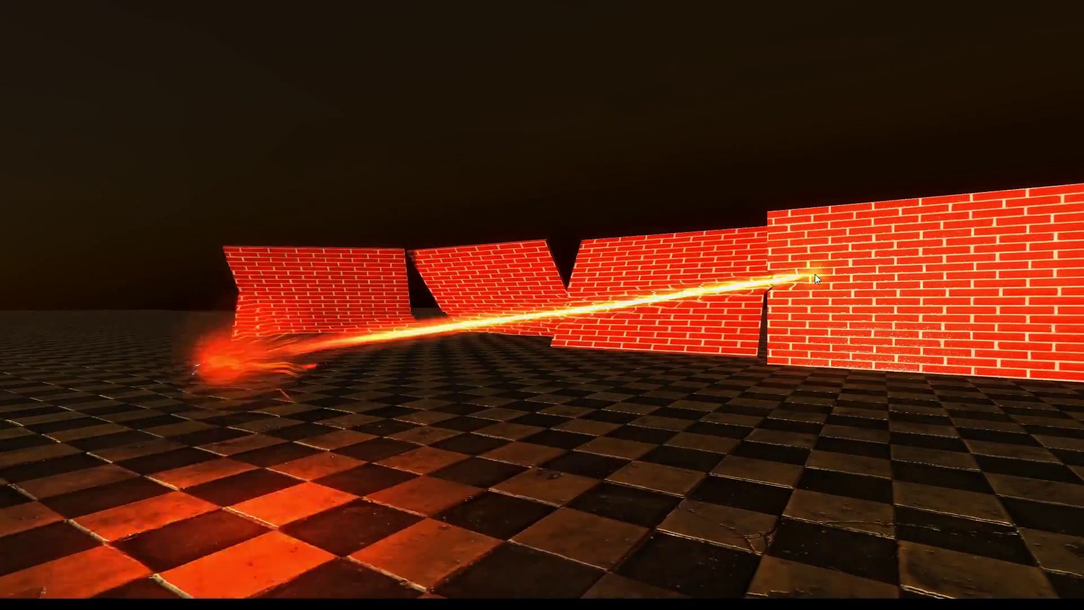
Sweep the orange, green, fiery and cyan laser beams across the brick walls.
{"action": "mouse_move", "coordinate": [815, 273]}
{"action": "left_mouse_down"}
{"action": "mouse_move", "coordinate": [894, 284]}
{"action": "mouse_move", "coordinate": [927, 339]}
{"action": "mouse_move", "coordinate": [946, 411]}
{"action": "mouse_move", "coordinate": [954, 474]}
{"action": "mouse_move", "coordinate": [936, 465]}
{"action": "left_mouse_up"}
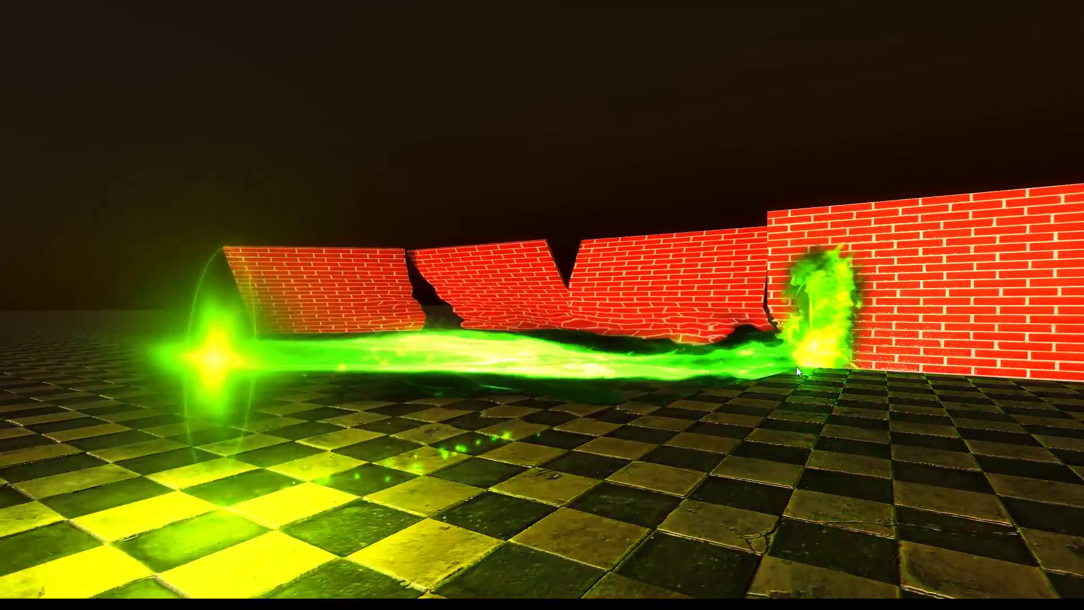
{"action": "left_click_drag", "start_coordinate": [796, 367], "coordinate": [751, 365]}
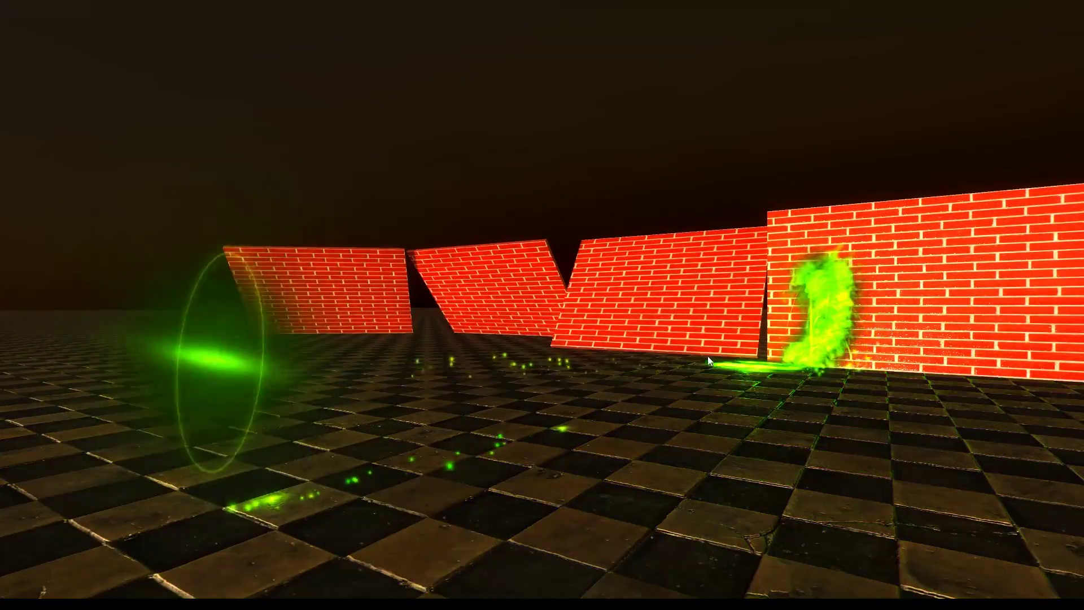
{"action": "mouse_move", "coordinate": [677, 306]}
{"action": "left_mouse_down"}
{"action": "mouse_move", "coordinate": [632, 285]}
{"action": "mouse_move", "coordinate": [581, 336]}
{"action": "mouse_move", "coordinate": [503, 304]}
{"action": "mouse_move", "coordinate": [492, 286]}
{"action": "left_mouse_up"}
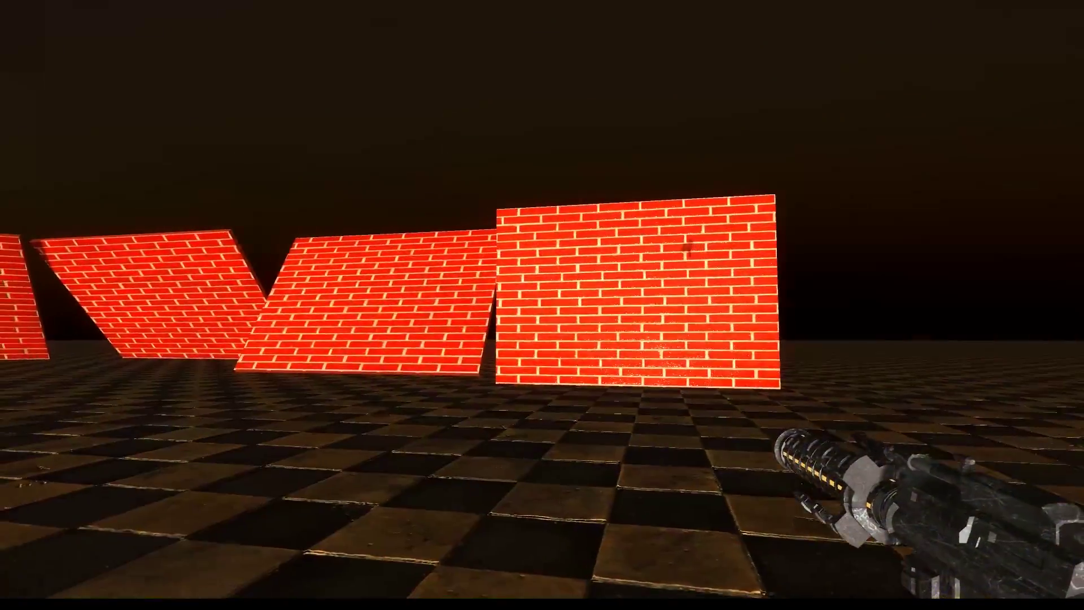
{"action": "mouse_move", "coordinate": [511, 314]}
{"action": "left_mouse_down"}
{"action": "mouse_move", "coordinate": [539, 294]}
{"action": "mouse_move", "coordinate": [528, 303]}
{"action": "mouse_move", "coordinate": [557, 302]}
{"action": "mouse_move", "coordinate": [508, 302]}
{"action": "left_mouse_up"}
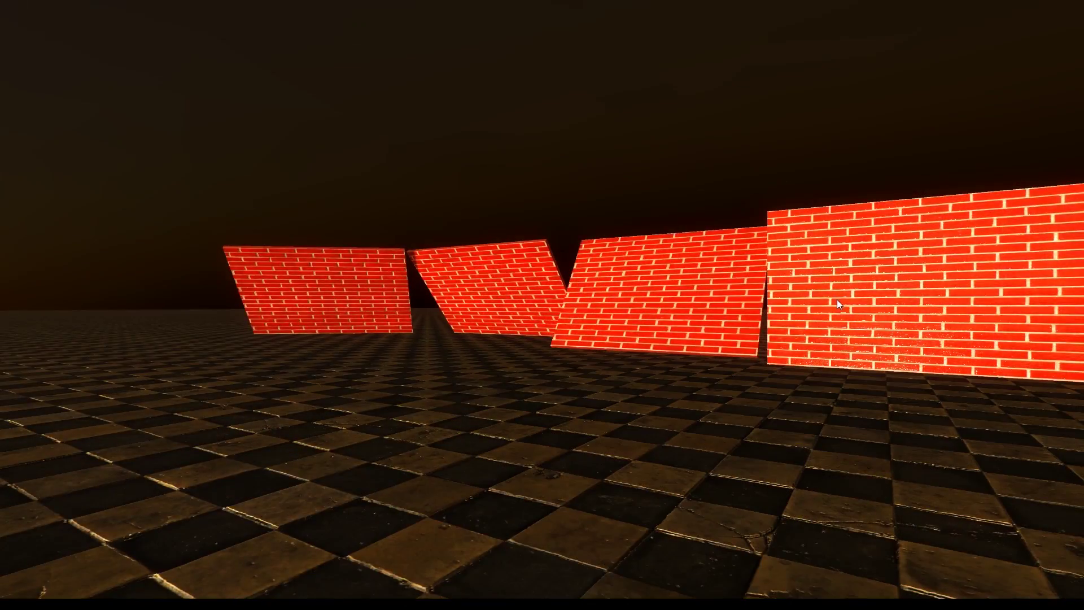
{"action": "left_click", "coordinate": [838, 301]}
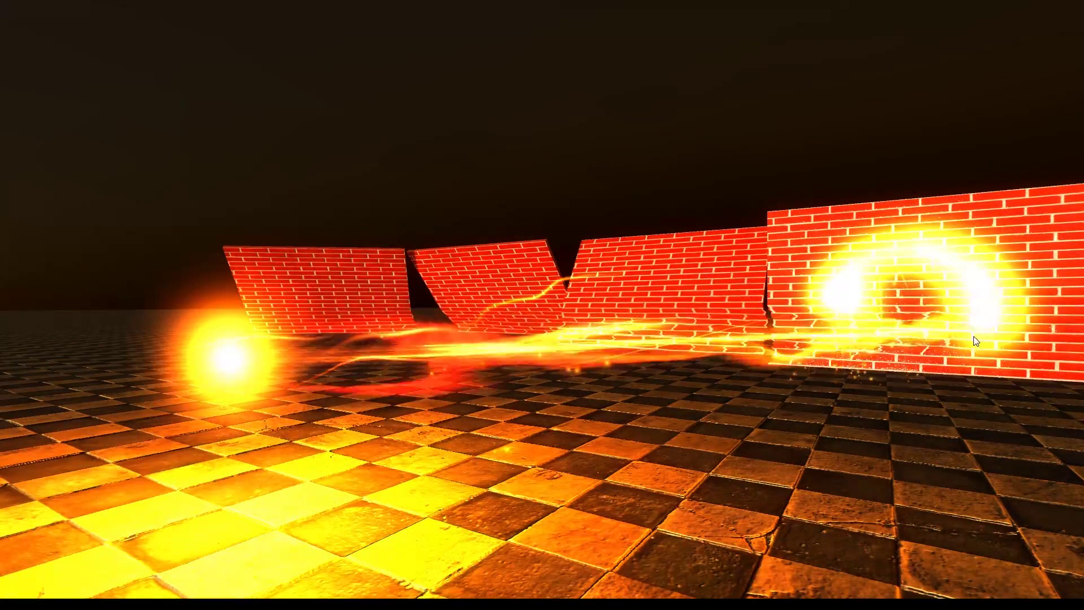
{"action": "mouse_move", "coordinate": [974, 337]}
{"action": "left_mouse_down"}
{"action": "mouse_move", "coordinate": [854, 405]}
{"action": "mouse_move", "coordinate": [727, 368]}
{"action": "mouse_move", "coordinate": [597, 292]}
{"action": "left_mouse_up"}
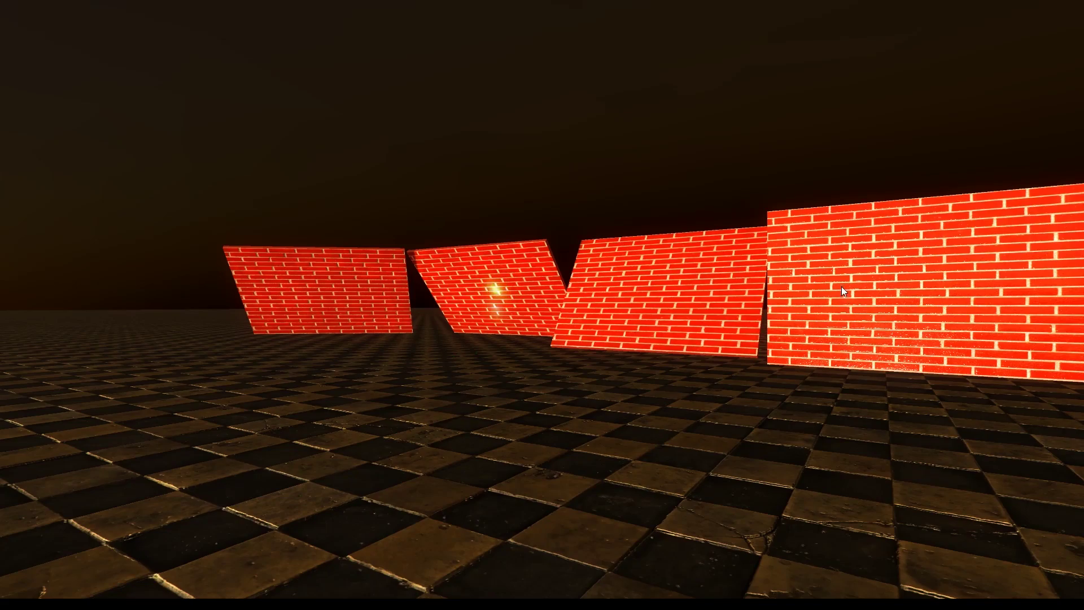
{"action": "left_click", "coordinate": [842, 279]}
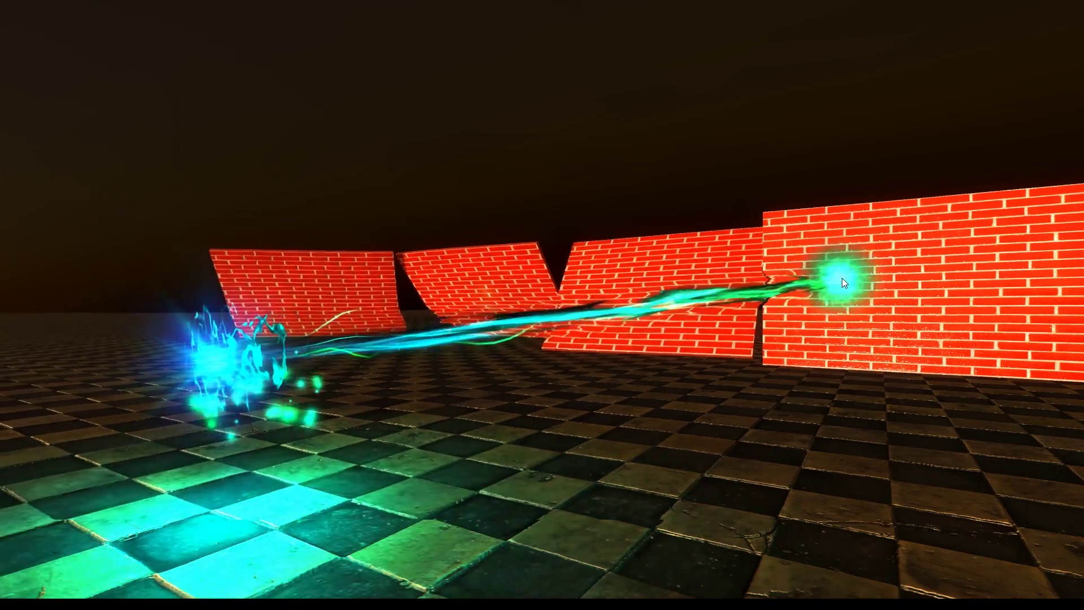